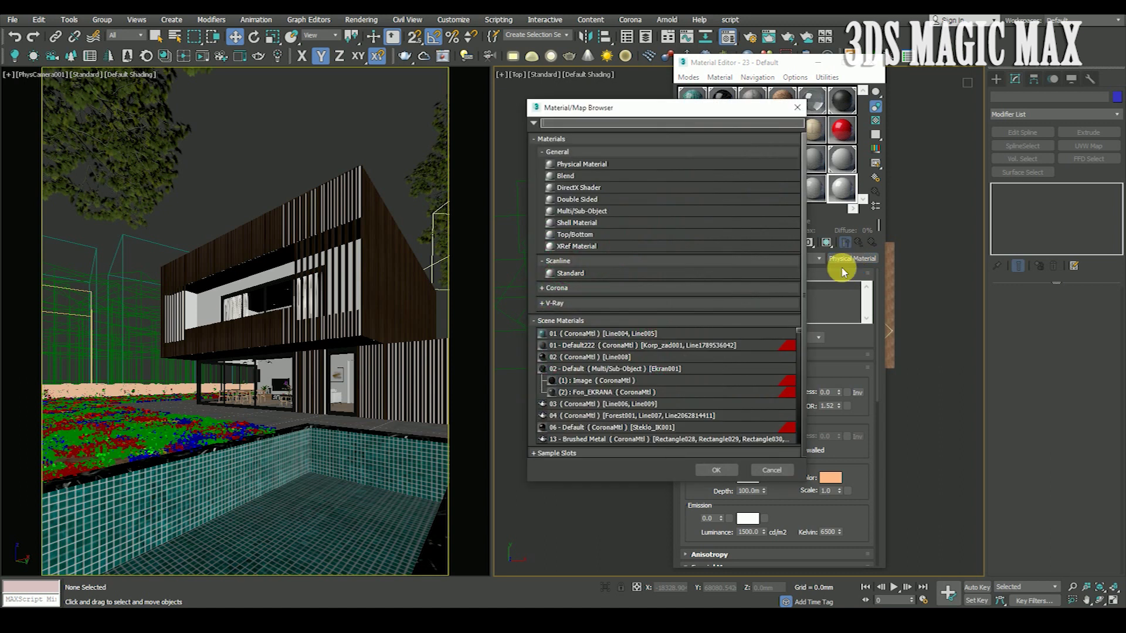
Change the type of the 23 - Default material to CoronaMtl.
left_click(565, 289)
left_click(565, 289)
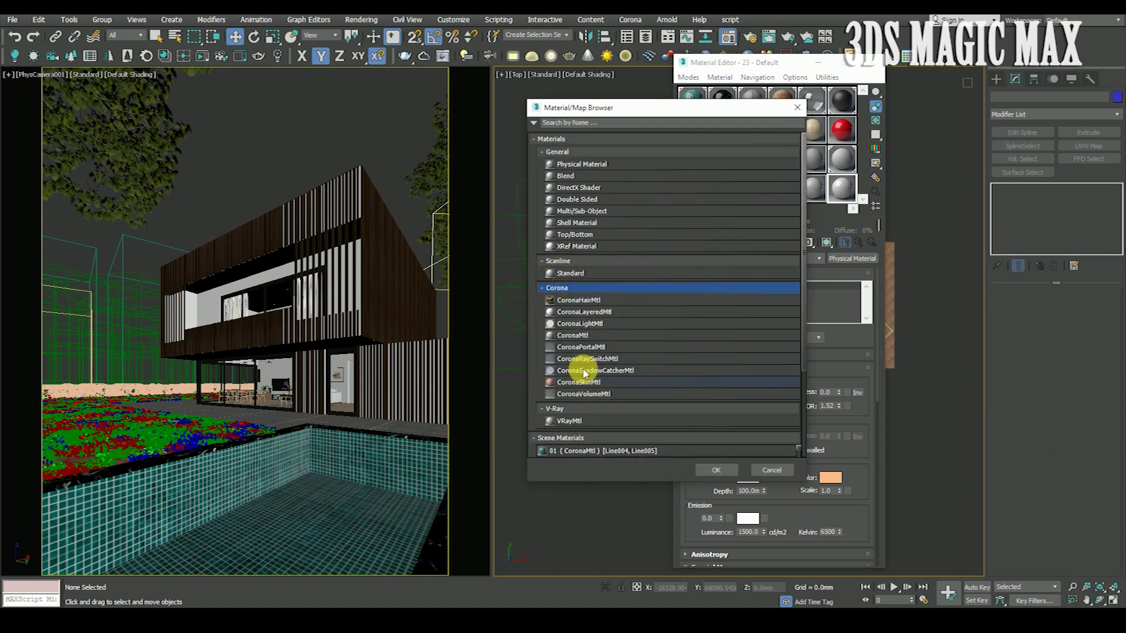
double_click(581, 334)
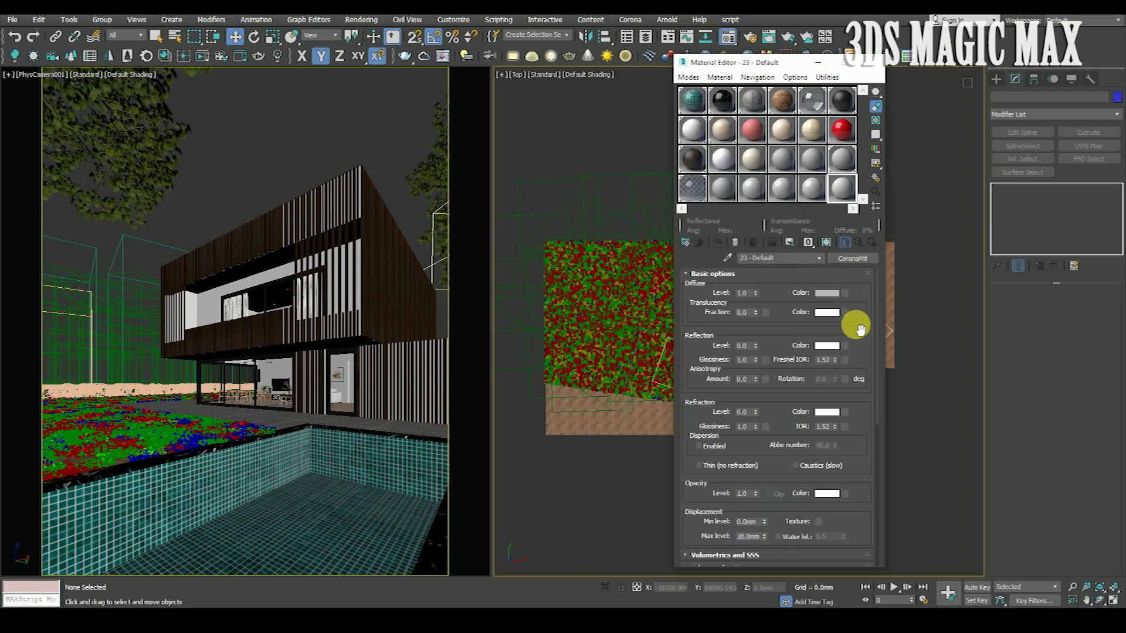
Add a CoronaColorCorrect map to the material's diffuse color.
left_click(844, 294)
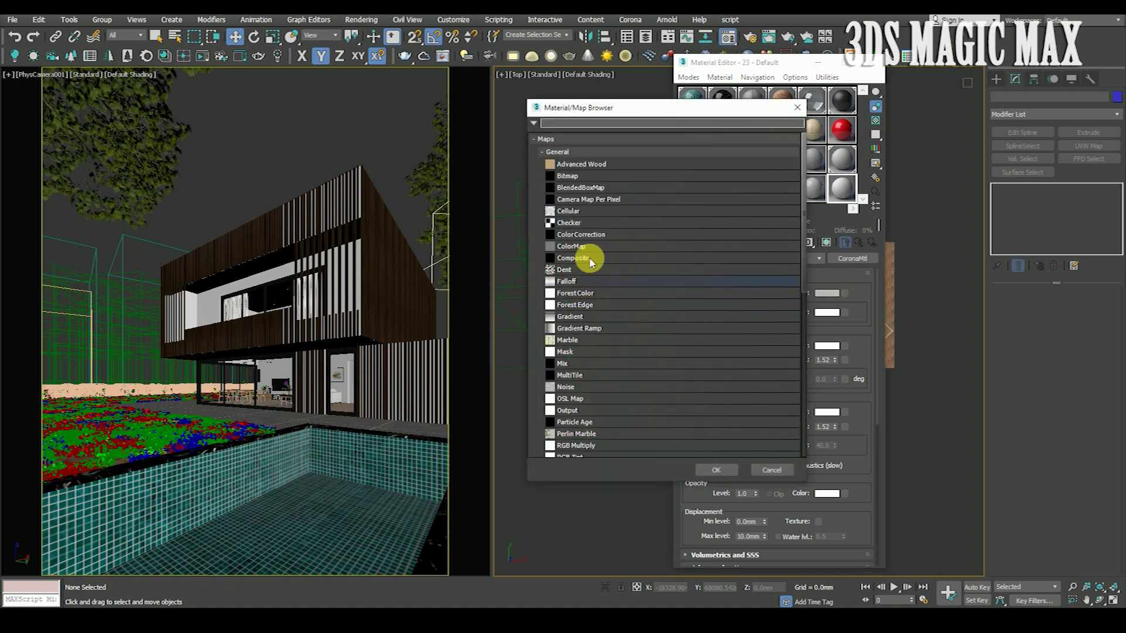
left_click(567, 155)
left_click(567, 166)
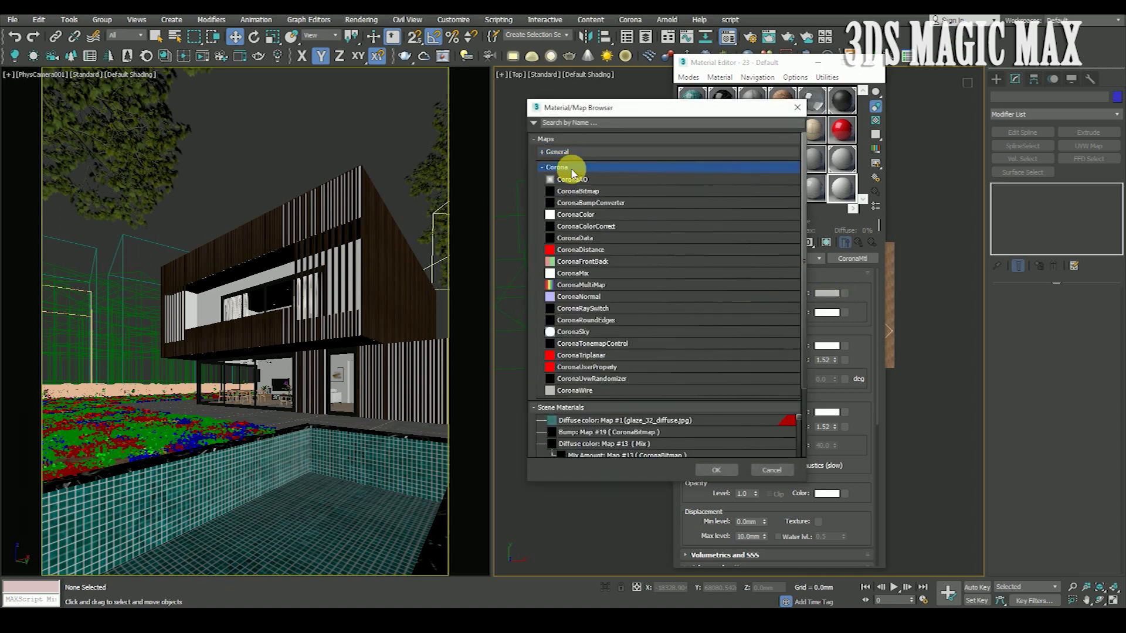
left_click(589, 228)
left_click(716, 469)
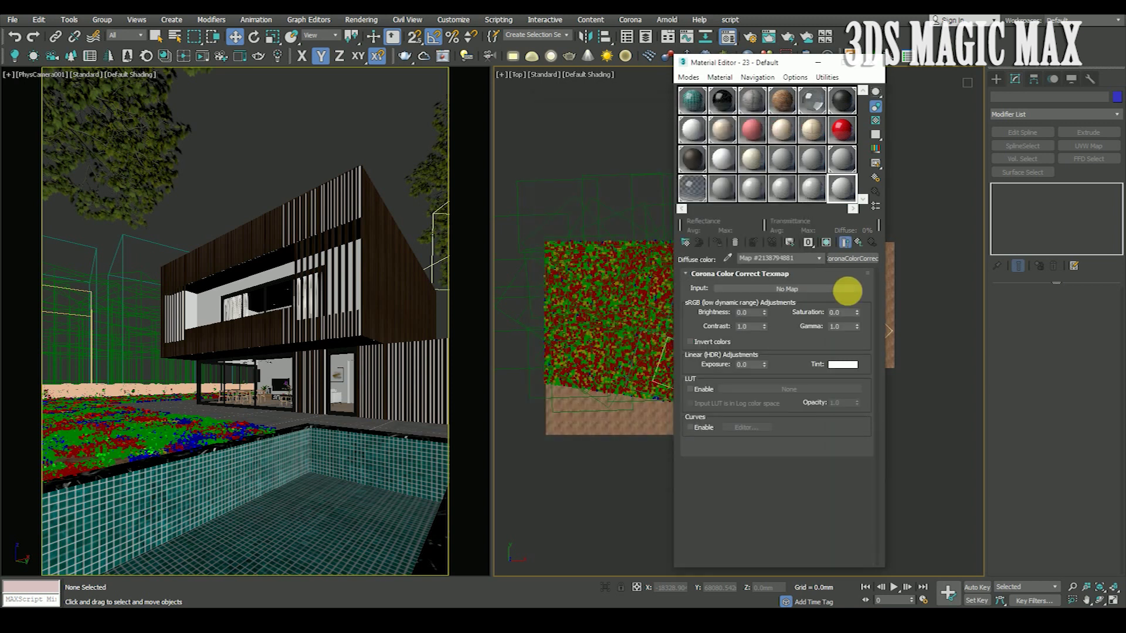
Assign a CoronaBitmap as the input of the color correction map.
left_click(785, 287)
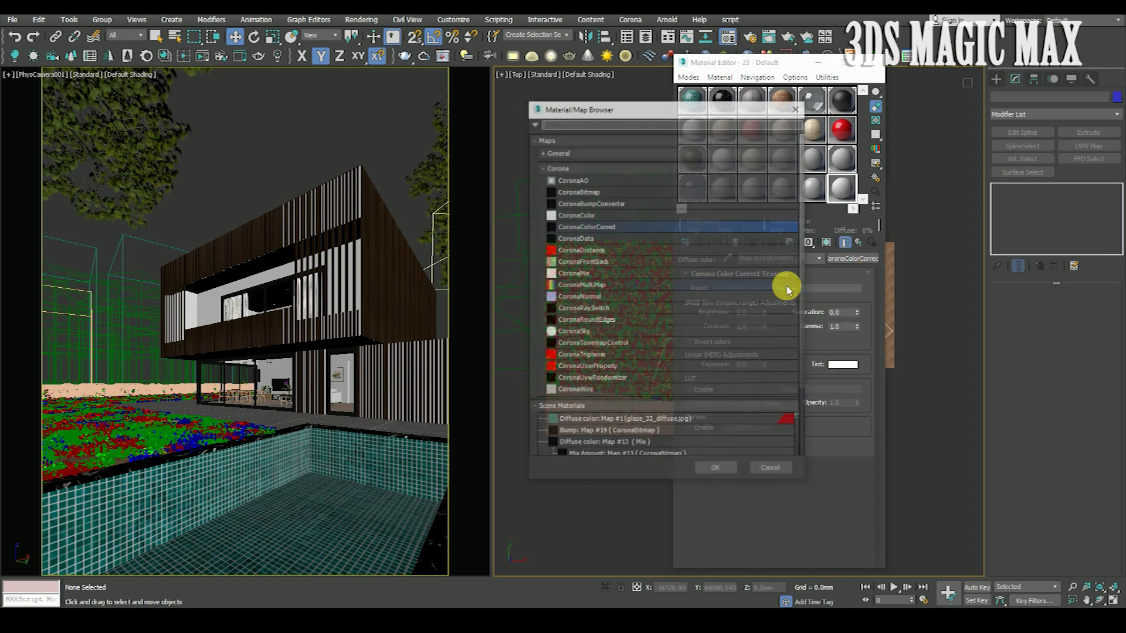
left_click(582, 192)
left_click(724, 469)
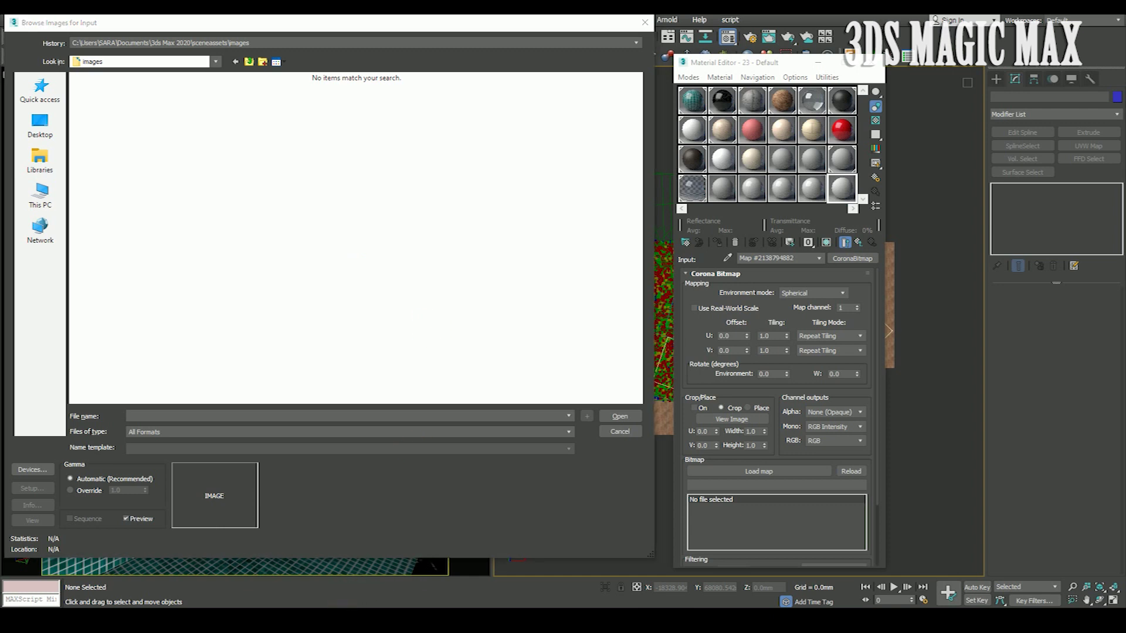
Open HDRI_v3_Catalog from the HDRI_v3 folder and examine the sample renders of each numbered sky.
left_click(379, 564)
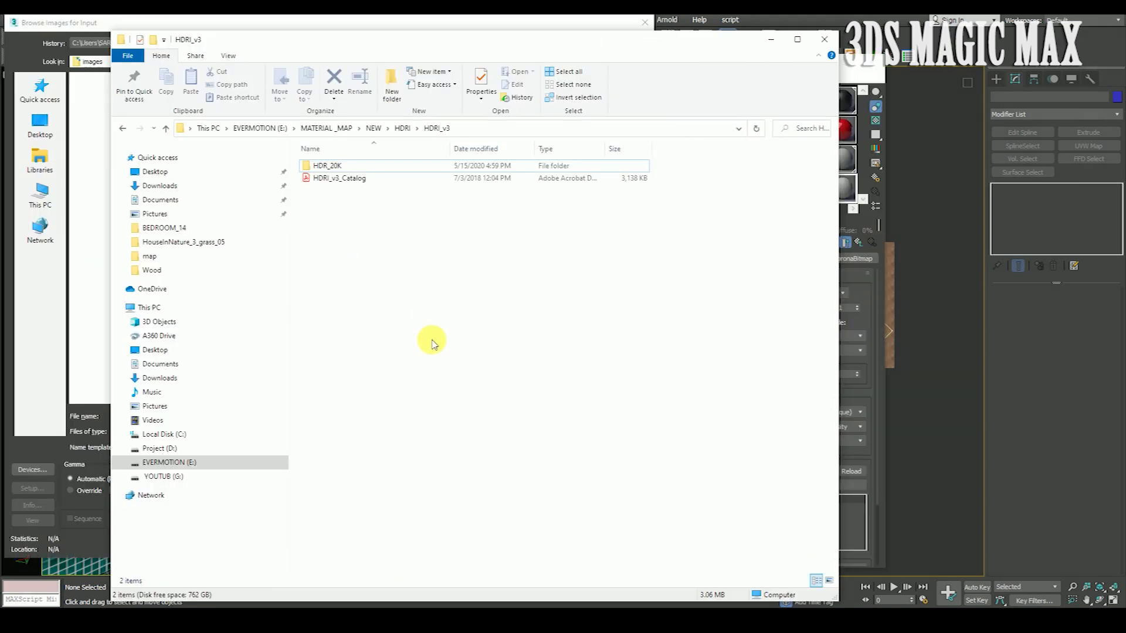
double_click(358, 178)
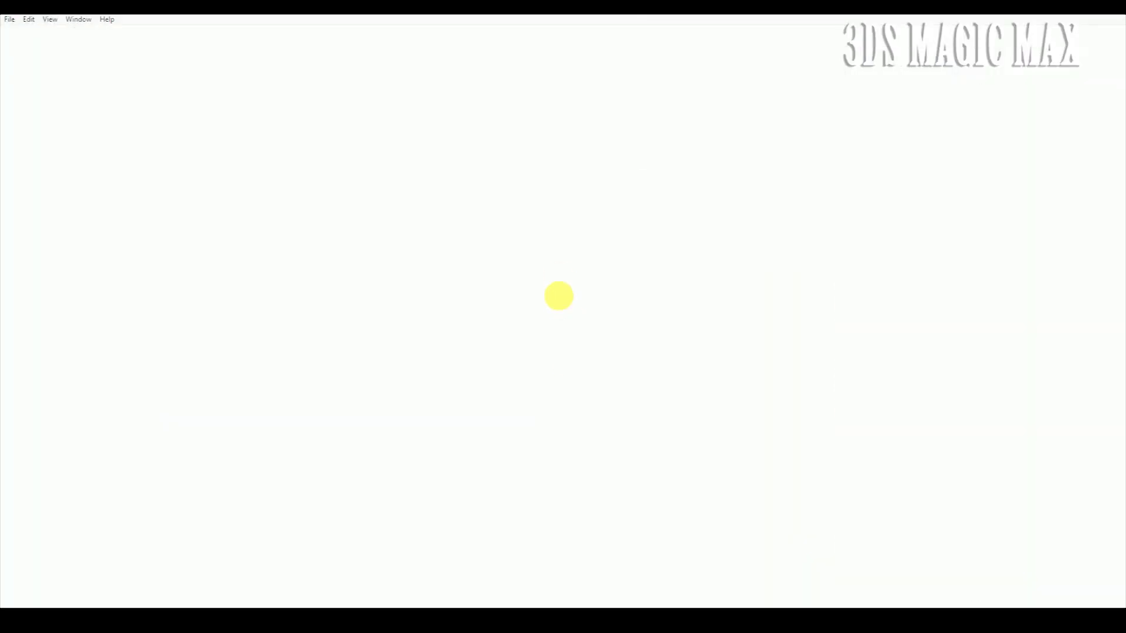
scroll(563, 293, "down", 1)
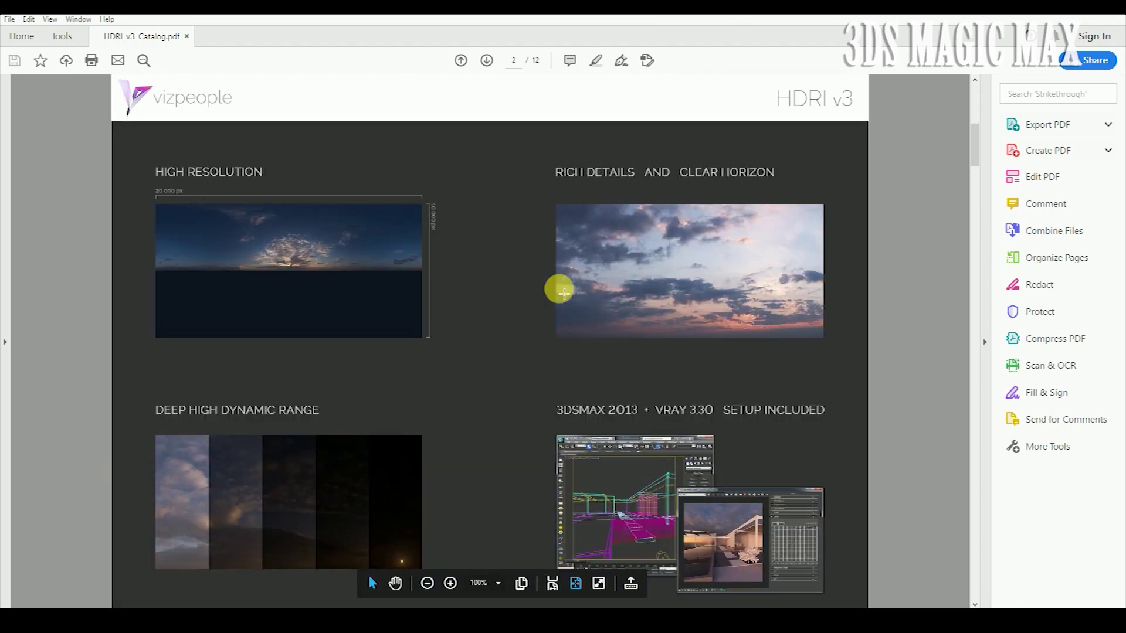
scroll(563, 292, "down", 2)
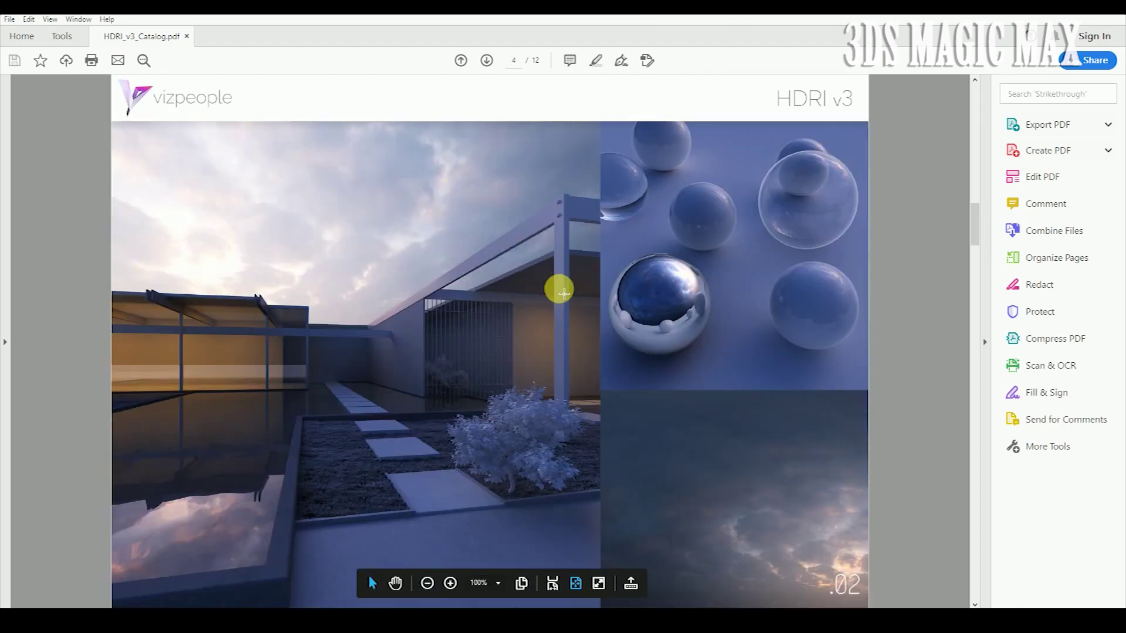
scroll(563, 292, "down", 3)
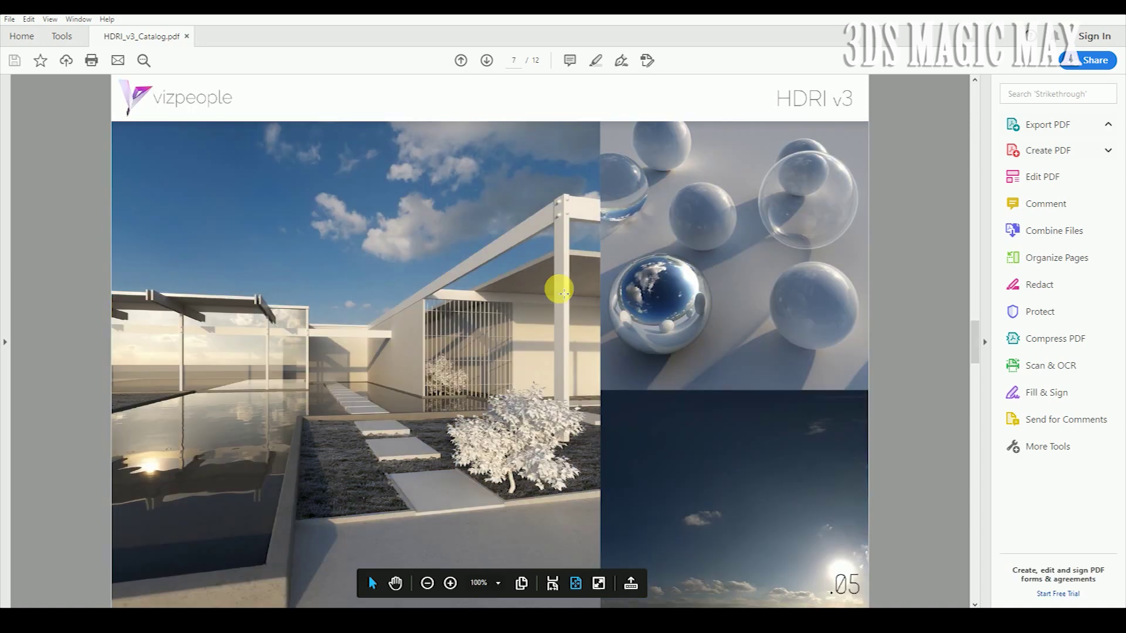
scroll(564, 292, "down", 2)
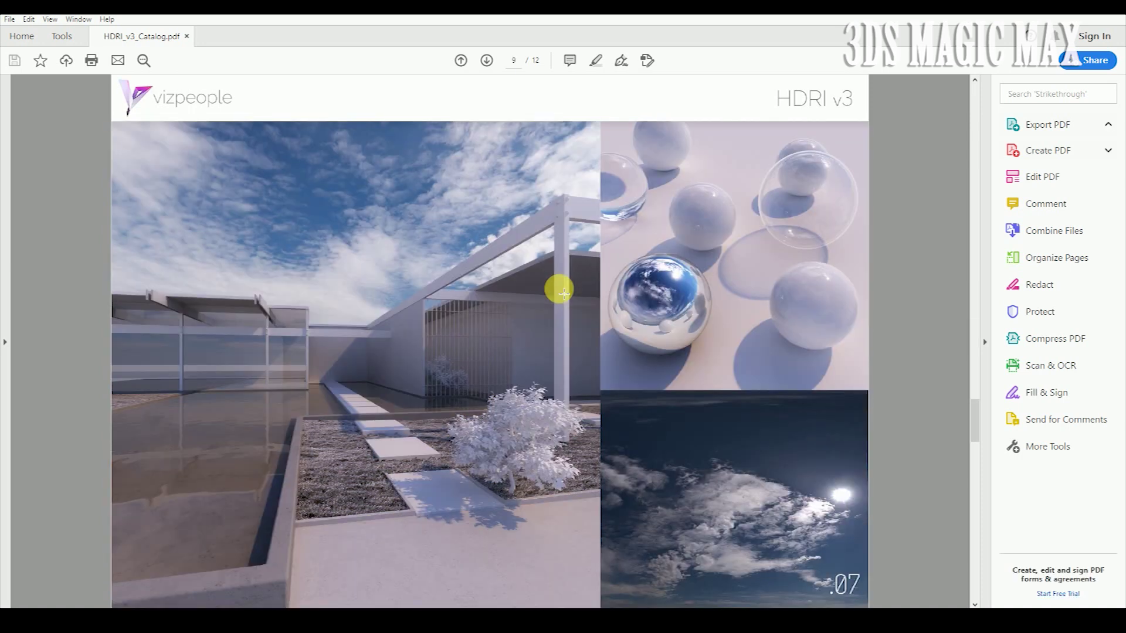
scroll(563, 292, "down", 2)
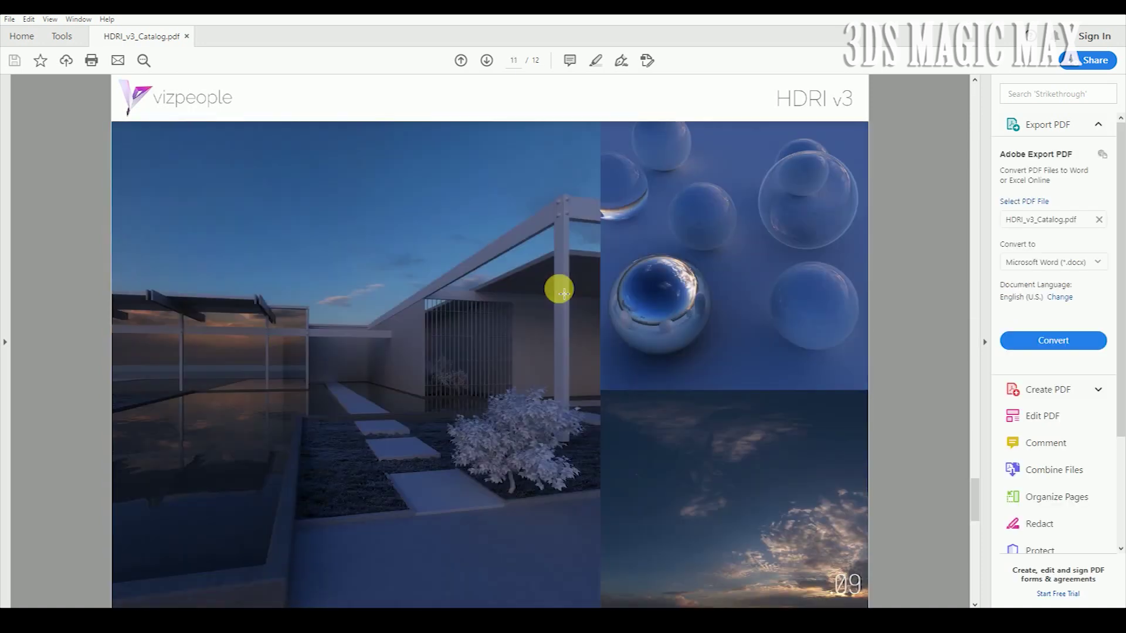
scroll(564, 292, "down", 1)
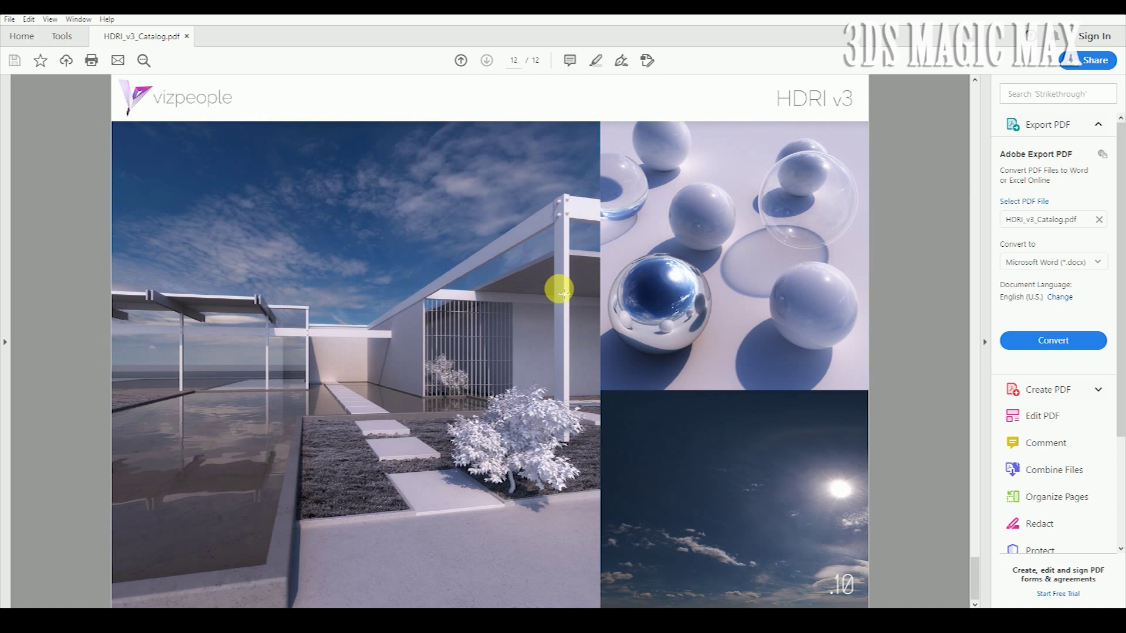
scroll(563, 292, "up", 2)
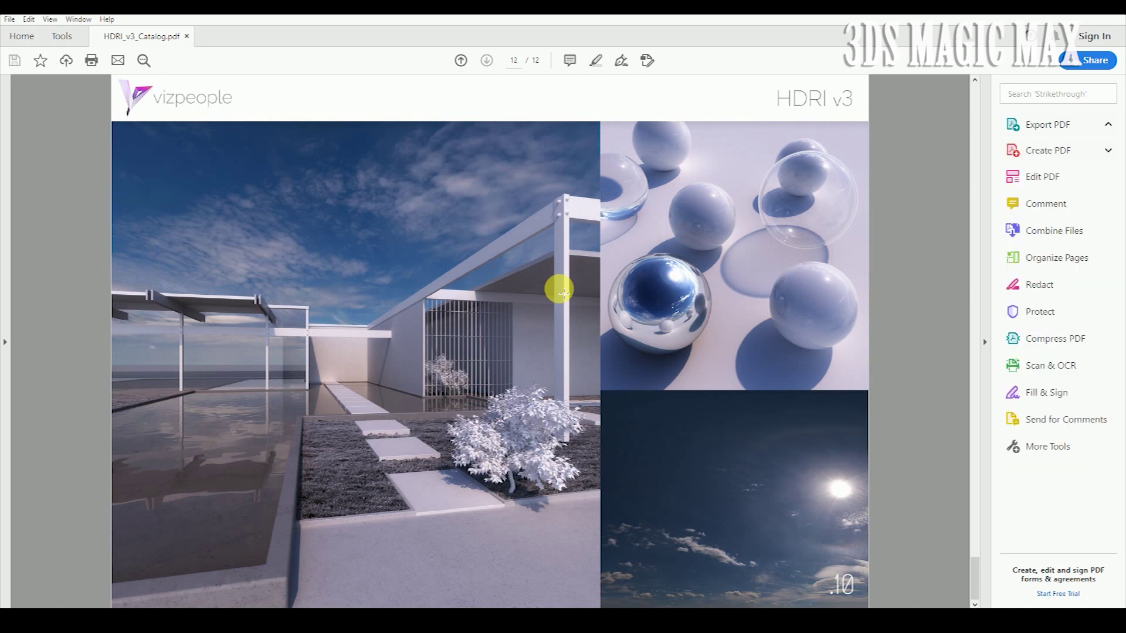
scroll(564, 292, "up", 1)
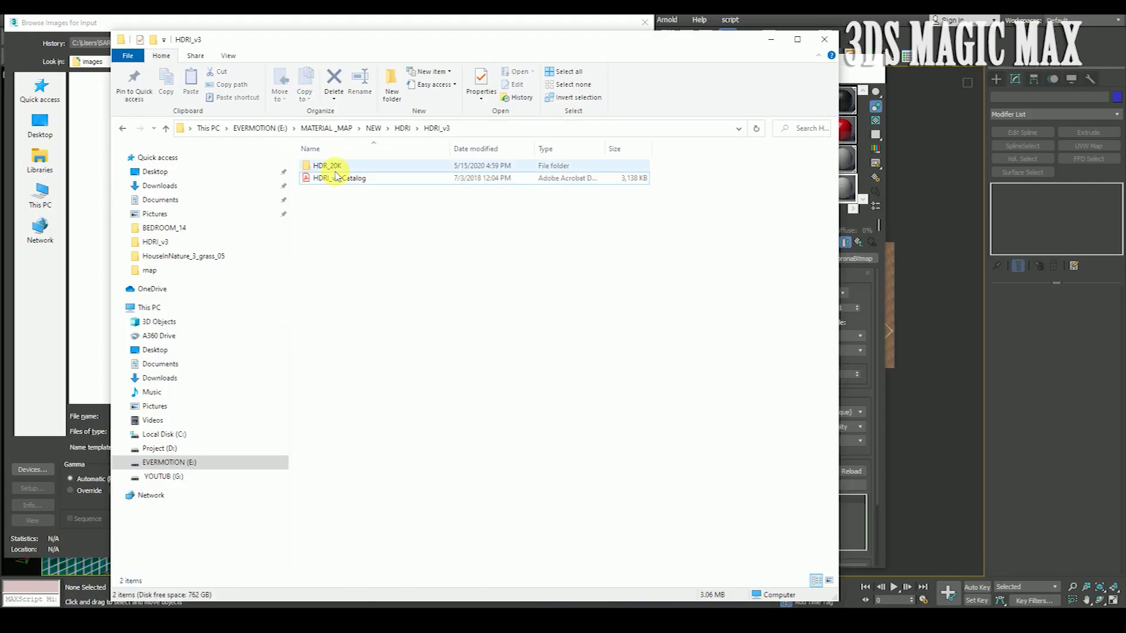
Load vp_HDRi_v3_07.hdr from E:\MATERIAL_MAP\NEW\HDRI\HDRI_v3\HDR_20K as the bitmap image.
double_click(322, 178)
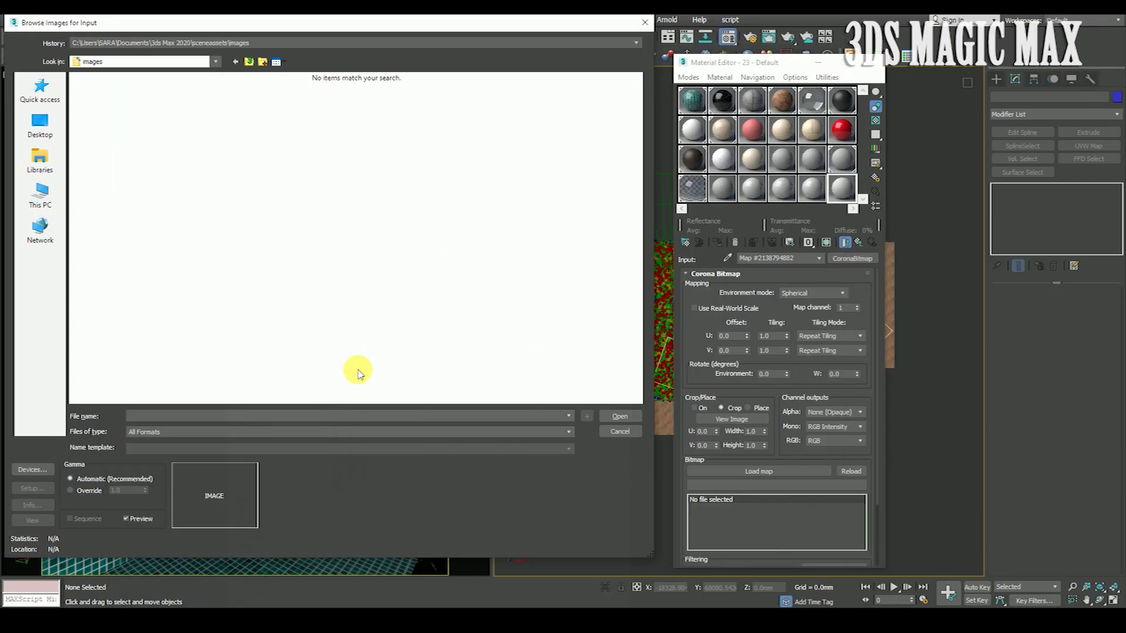
left_click(358, 421)
type("E:\\MATERIAL_MAP\\NEW\\HDRI\\HDRI_v3\\HDR_20K")
key("Return")
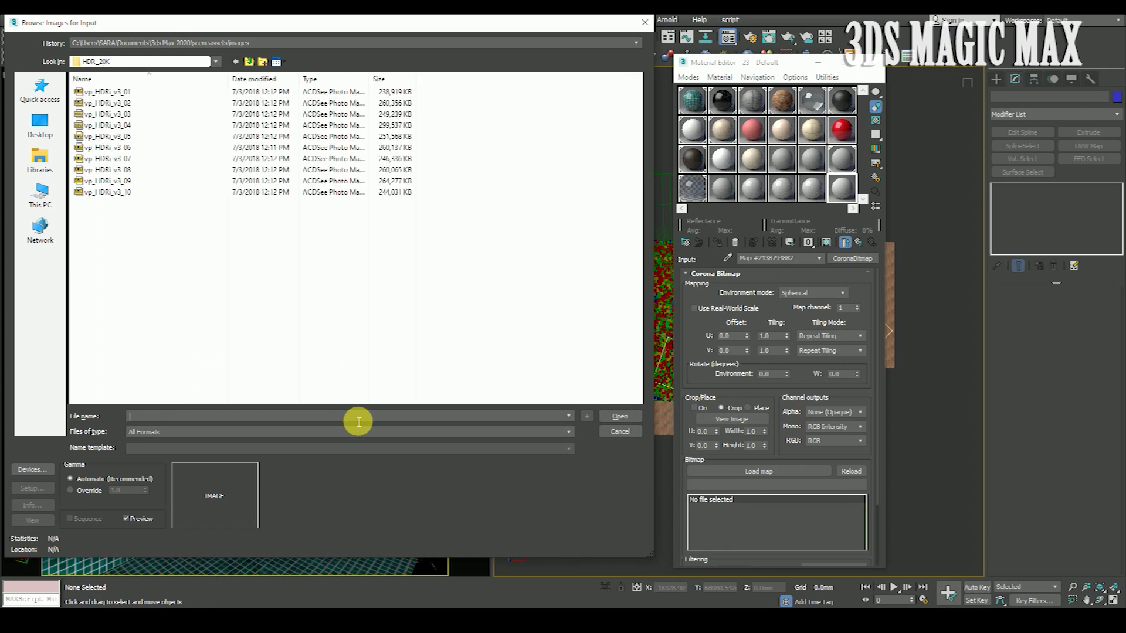
left_click(622, 417)
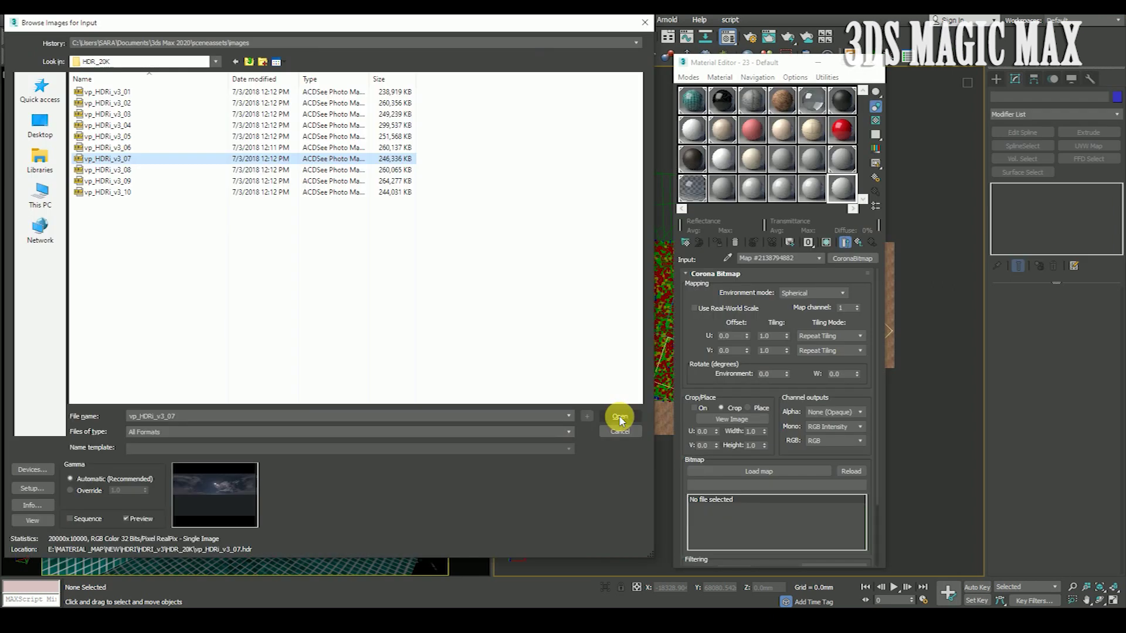
left_click(619, 417)
key("Return")
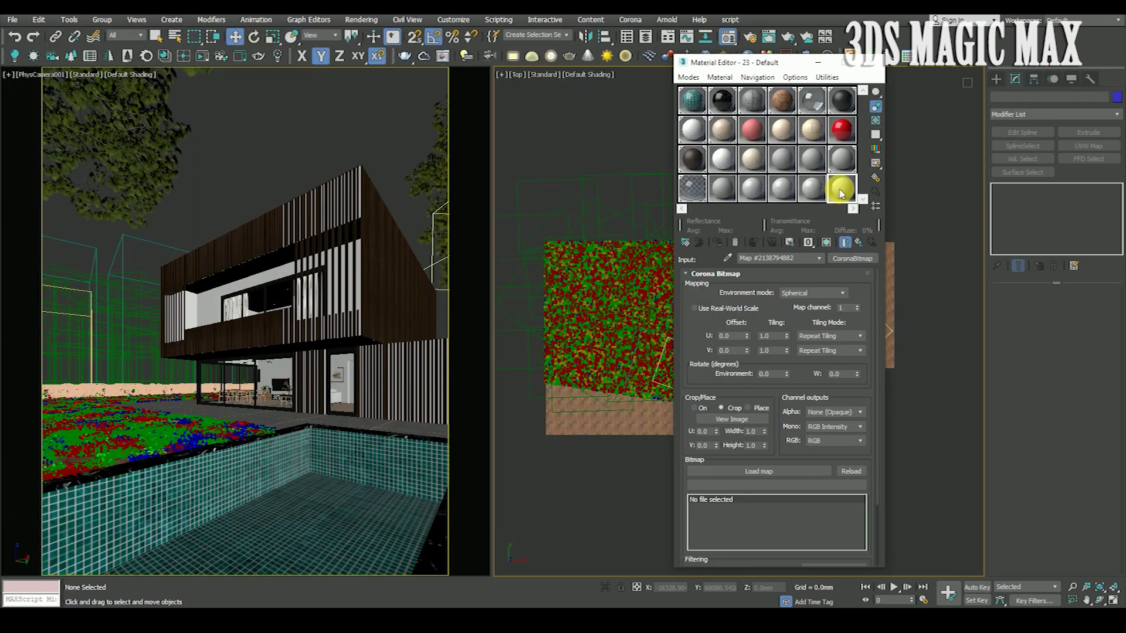
Use the CoronaColorCorrect map as the scene's environment map and link it as an instance with the last material sample slot.
left_click(858, 243)
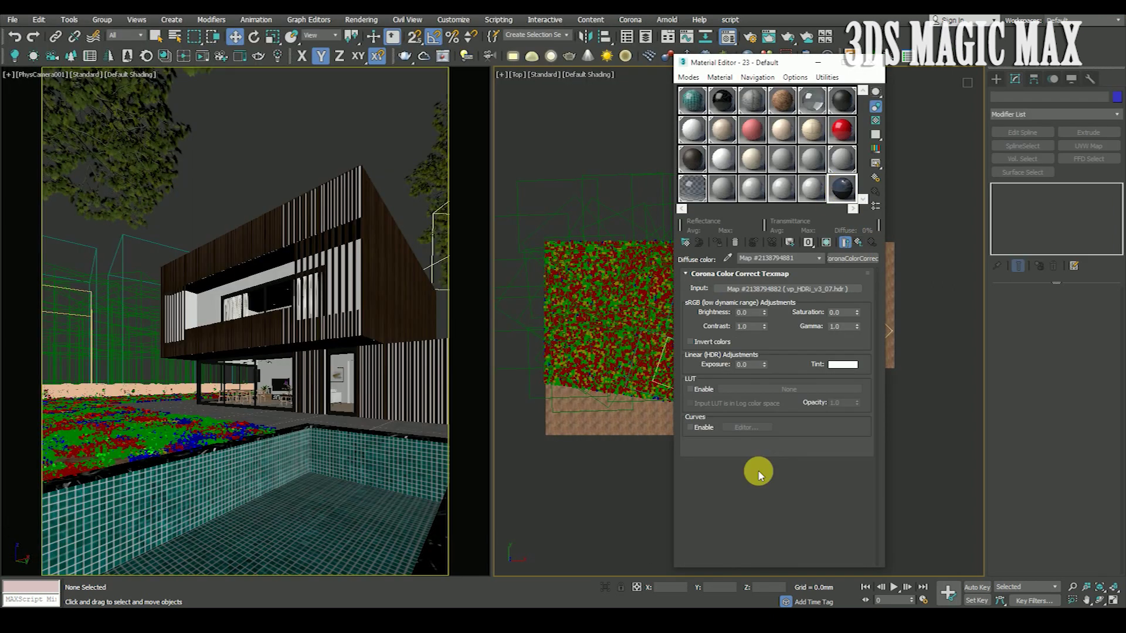
left_click(361, 20)
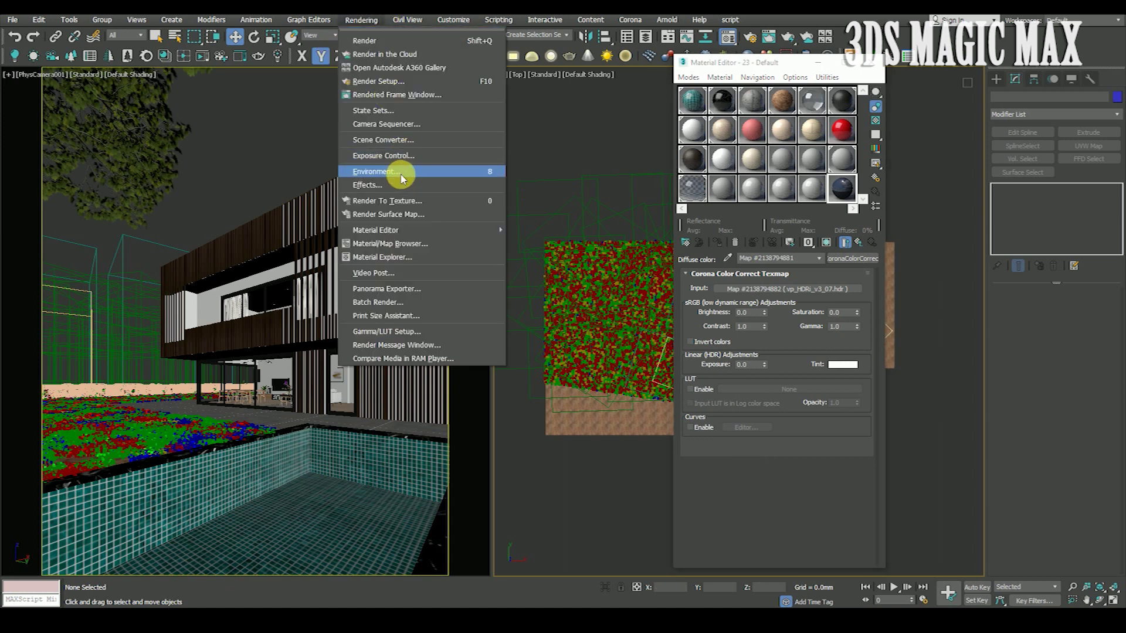
left_click(400, 174)
left_click_drag(857, 258, 842, 188)
left_click(264, 280)
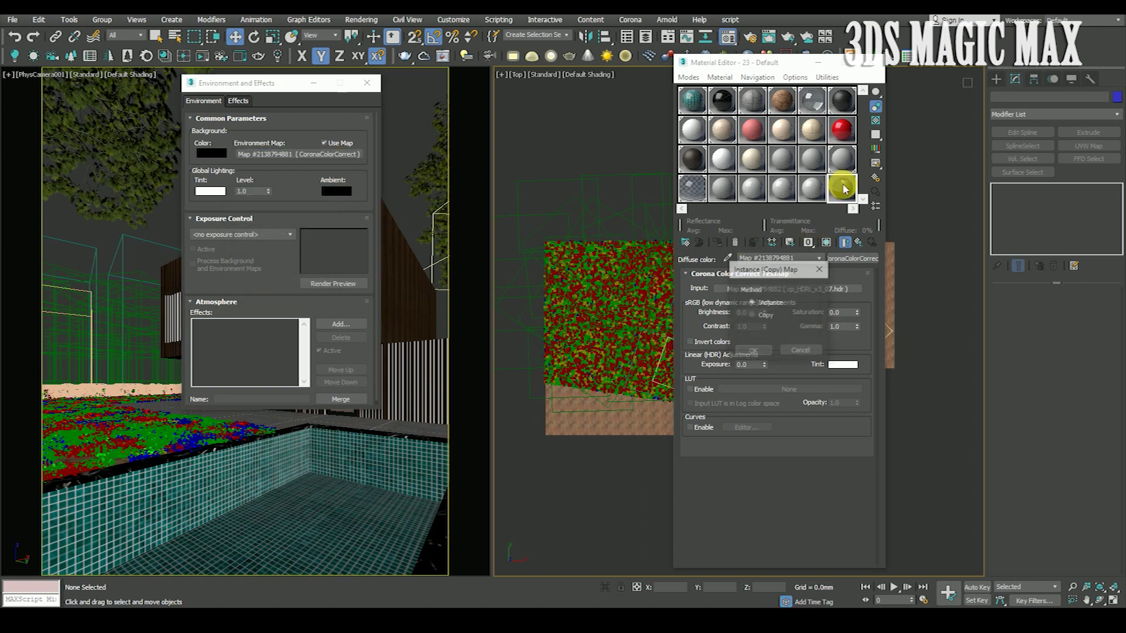
left_click(753, 353)
left_click(842, 188)
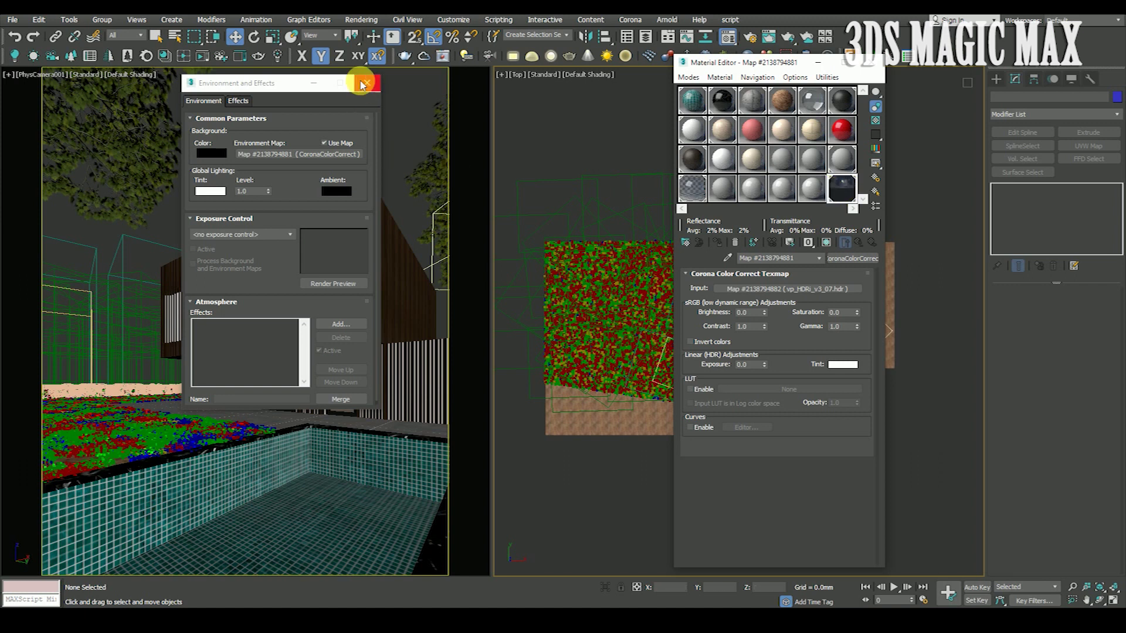
Open an enlarged preview of the sky map and try exposure values of 1, 3 and 4.
double_click(842, 186)
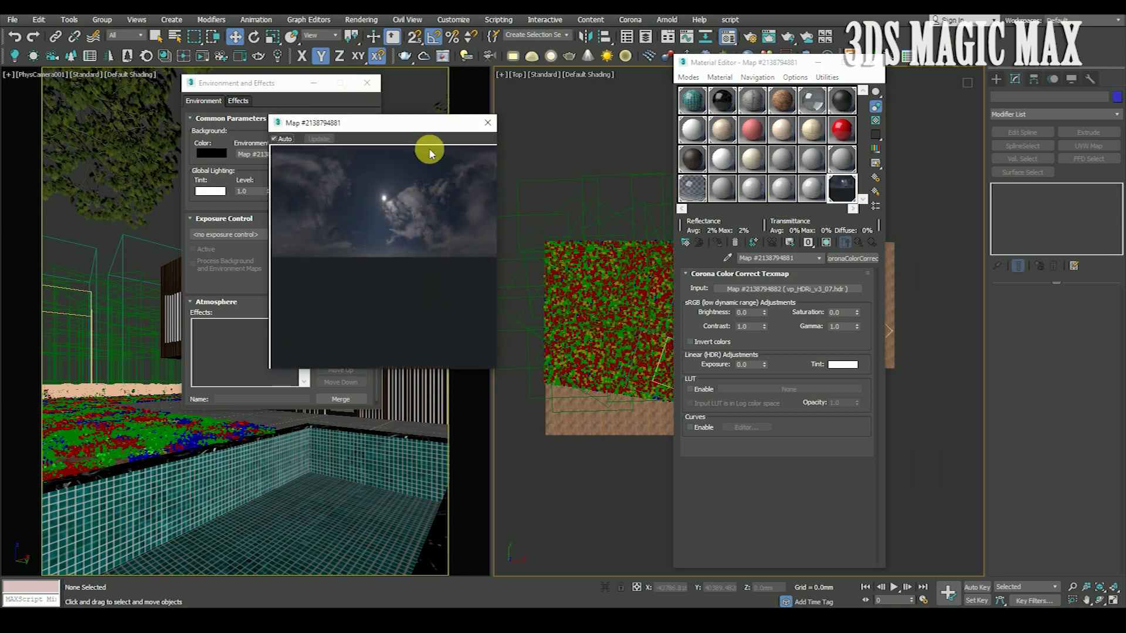
double_click(750, 366)
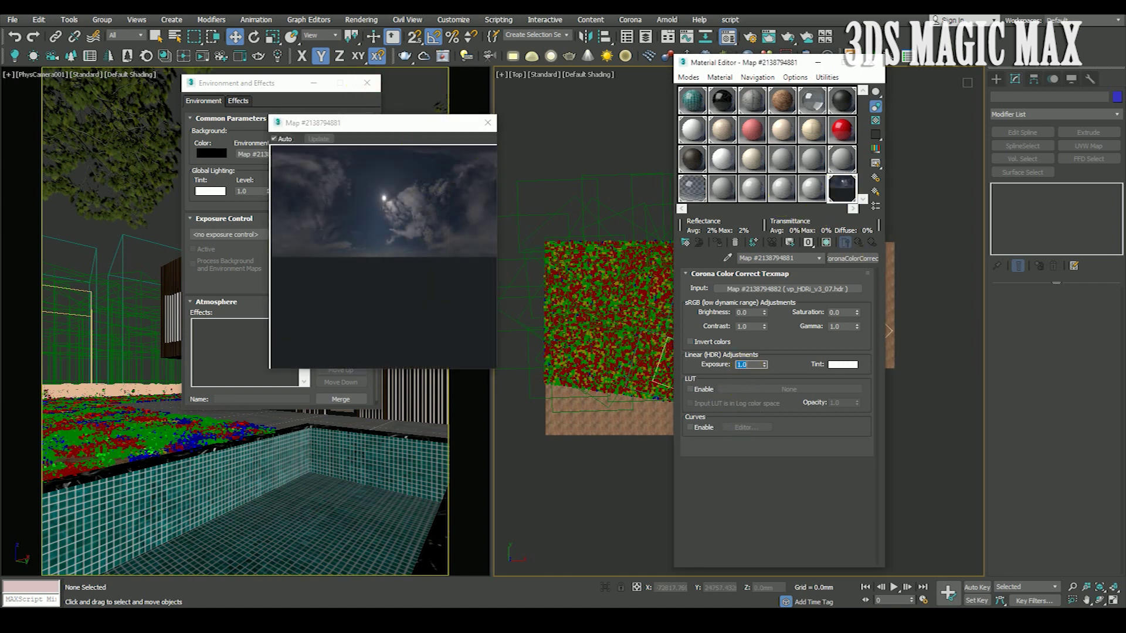
left_click(751, 370)
type("3")
key("Return")
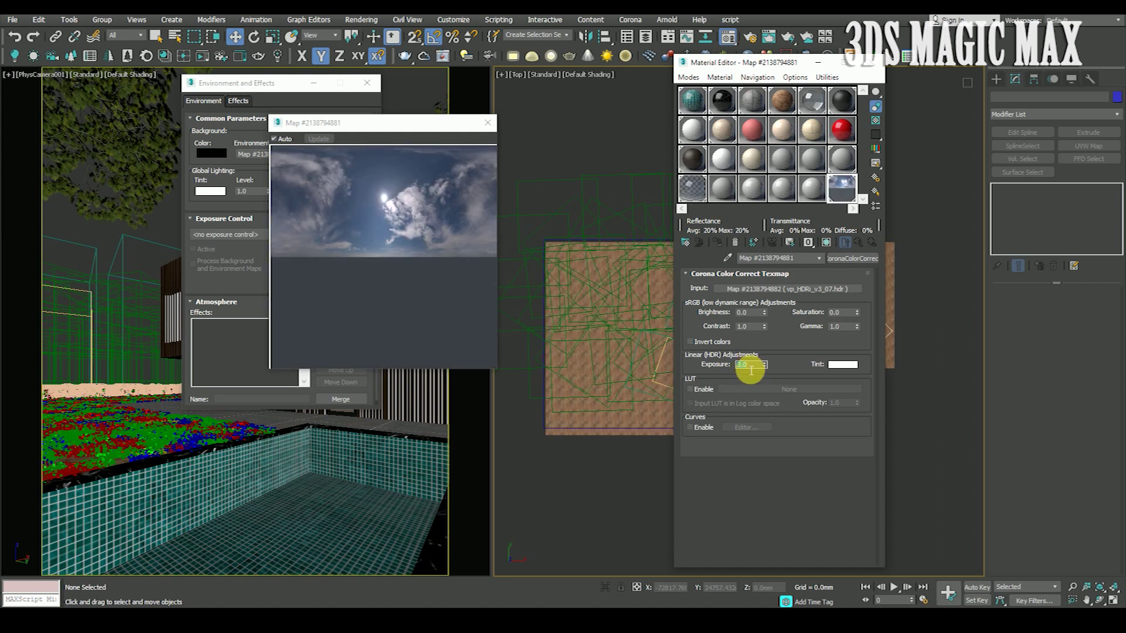
type("4")
key("Return")
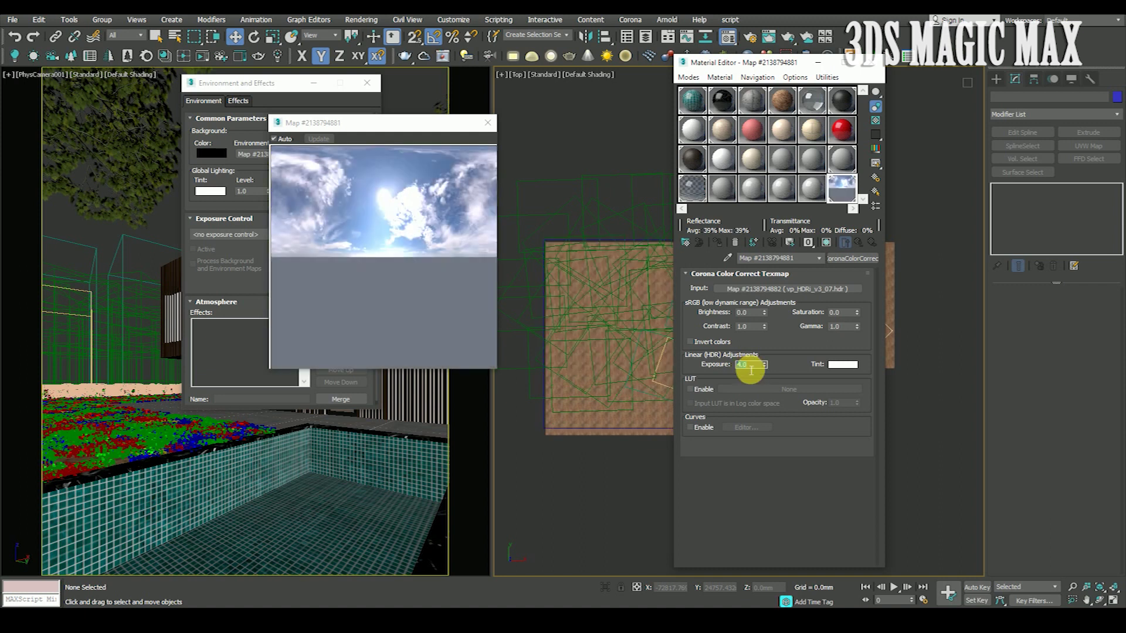
Compare exposures of 2 and 3 on the sky map, and settle on an exposure of 2.5.
left_click(751, 370)
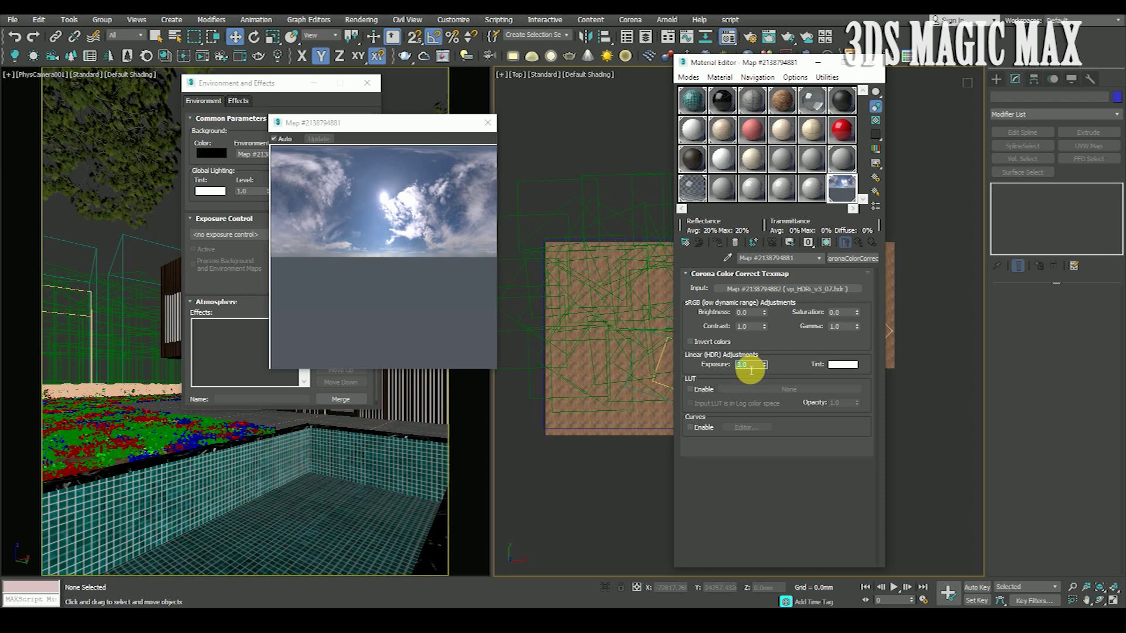
type("2")
key("Return")
type("3")
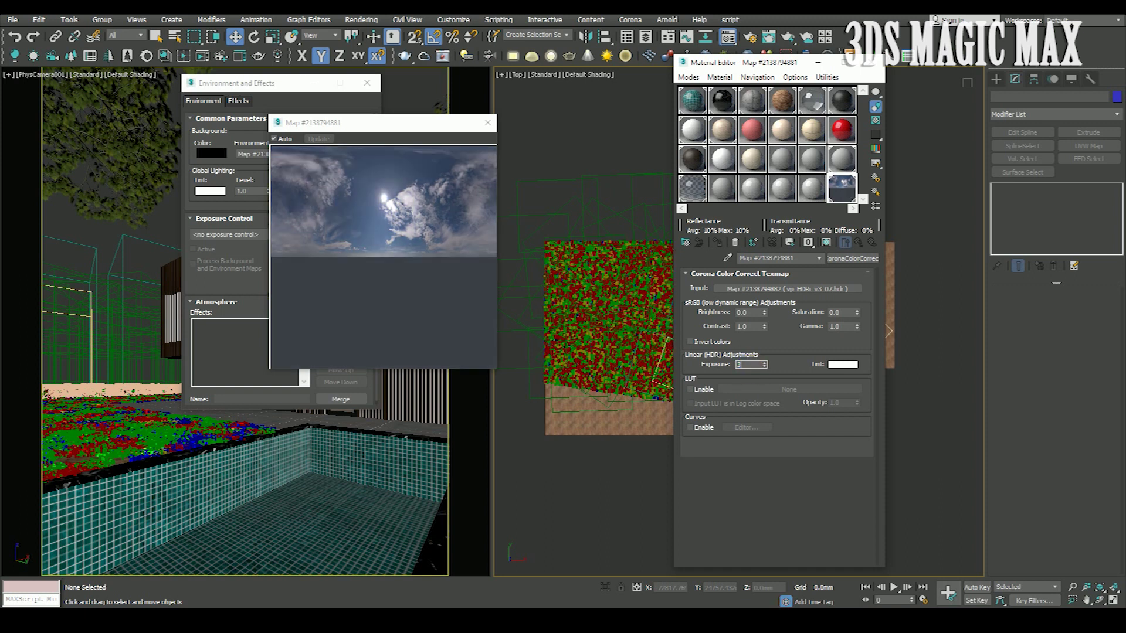
key("Return")
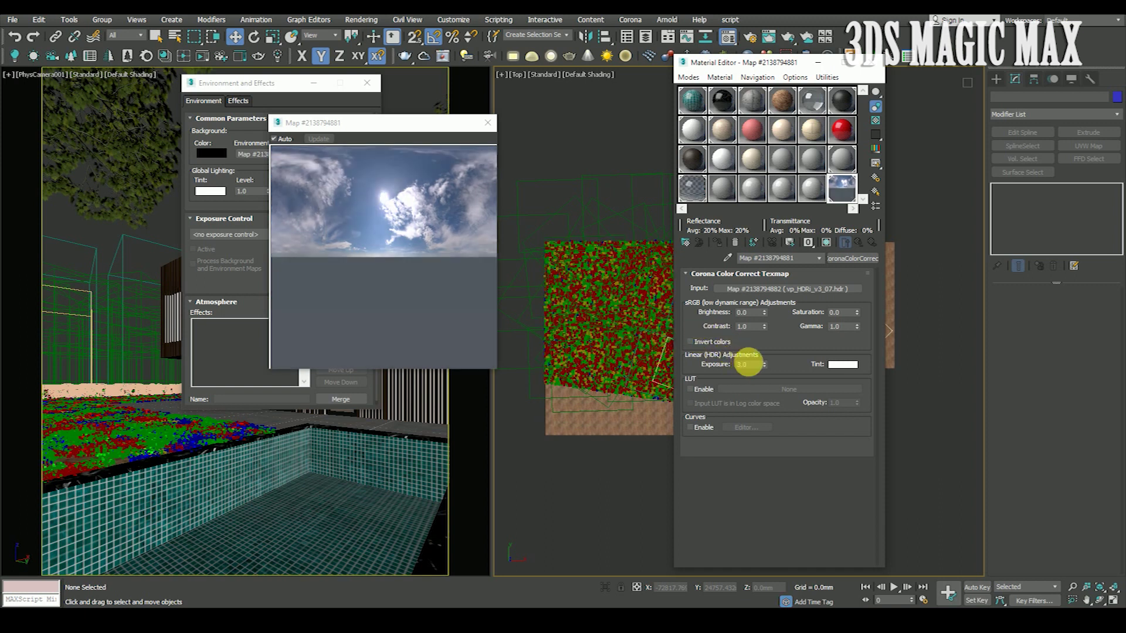
type("2.5")
key("Return")
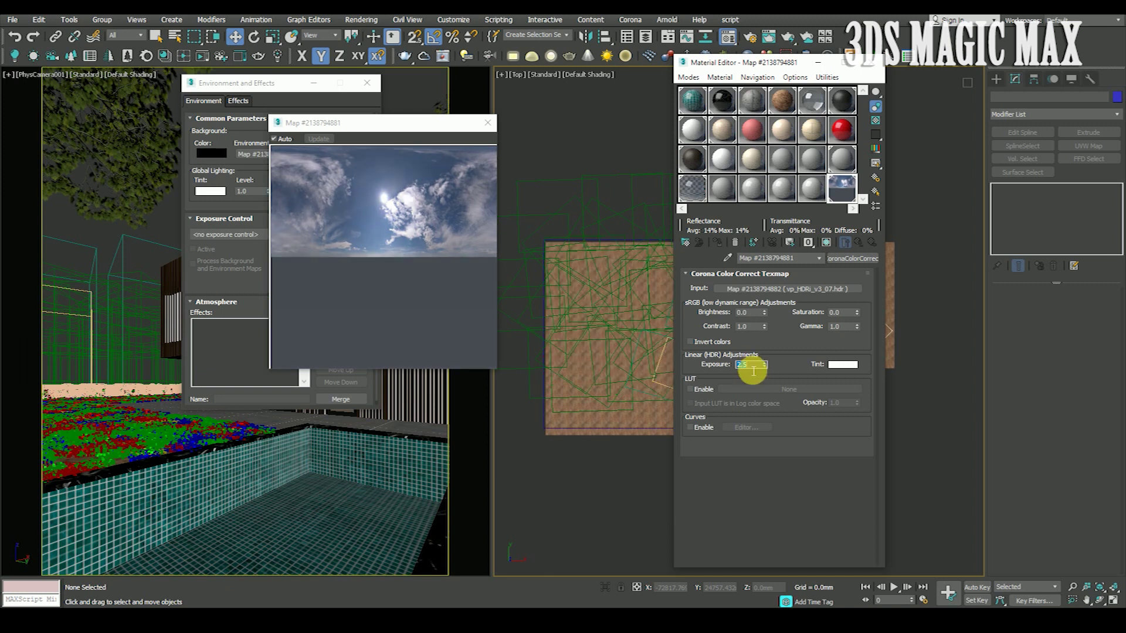
Open the settings of the vp_HDRi_v3_07.hdr input map and close the map preview and Environment and Effects windows.
left_click(798, 288)
left_click(487, 123)
left_click(367, 83)
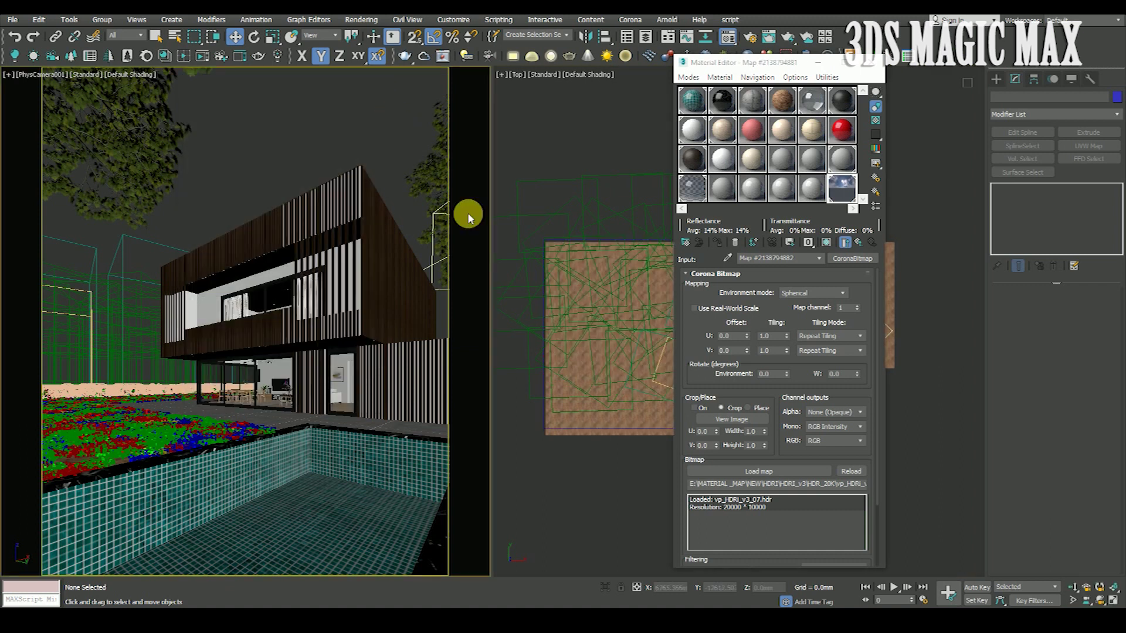
left_click(362, 20)
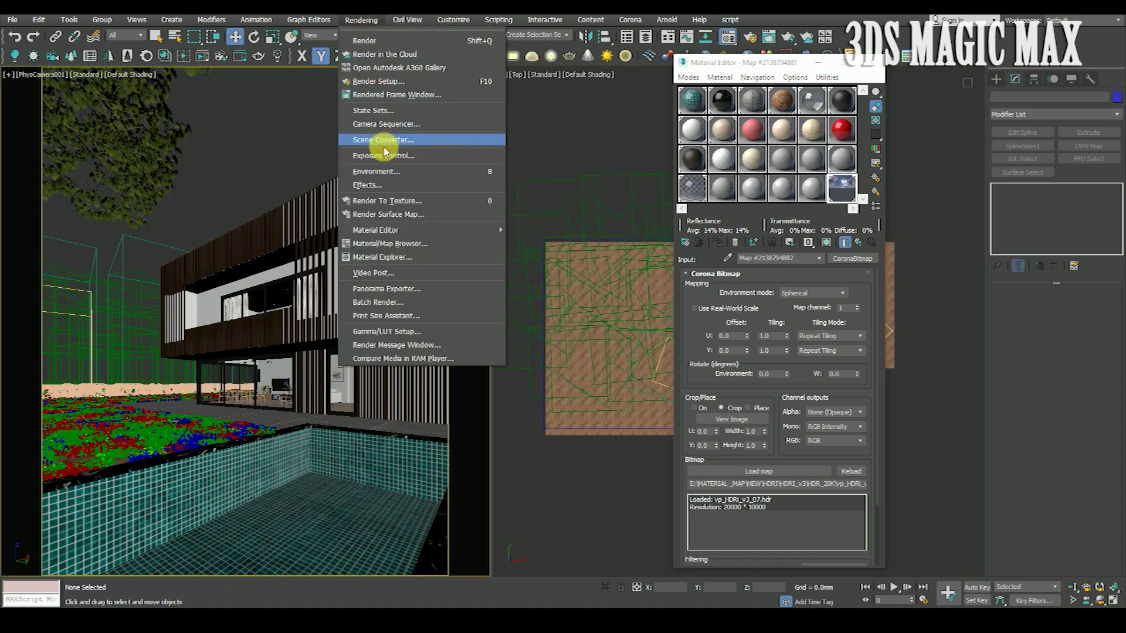
left_click(387, 172)
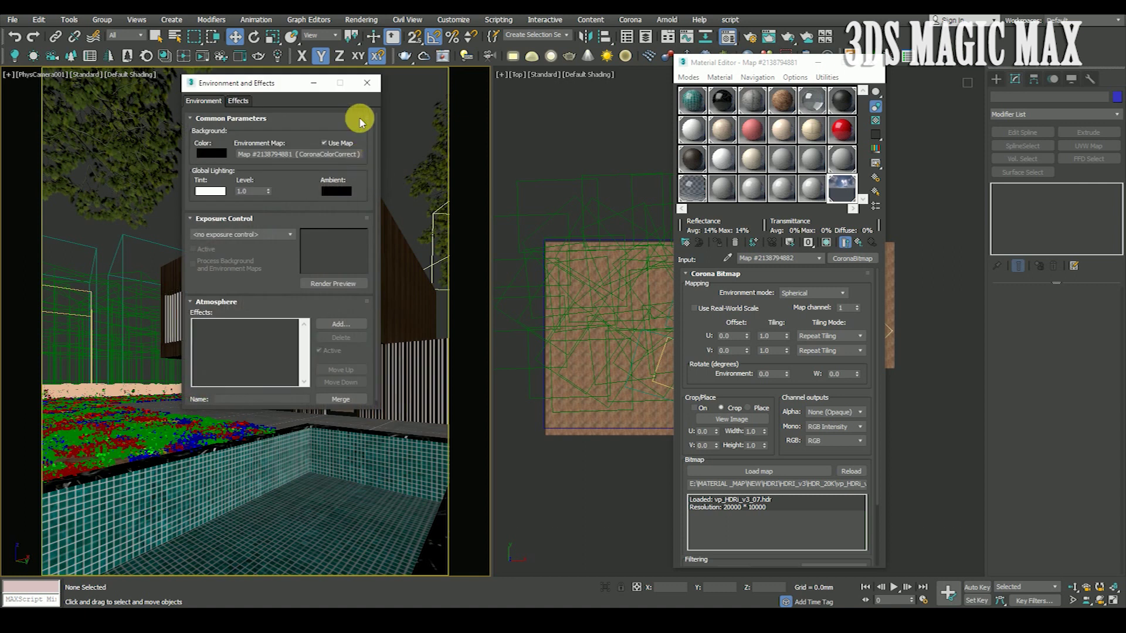
left_click(364, 86)
Start an interactive Corona render of PhysCamera001 from the render setup's Scene settings and place the frame buffer over the camera view.
left_click(361, 20)
left_click(387, 86)
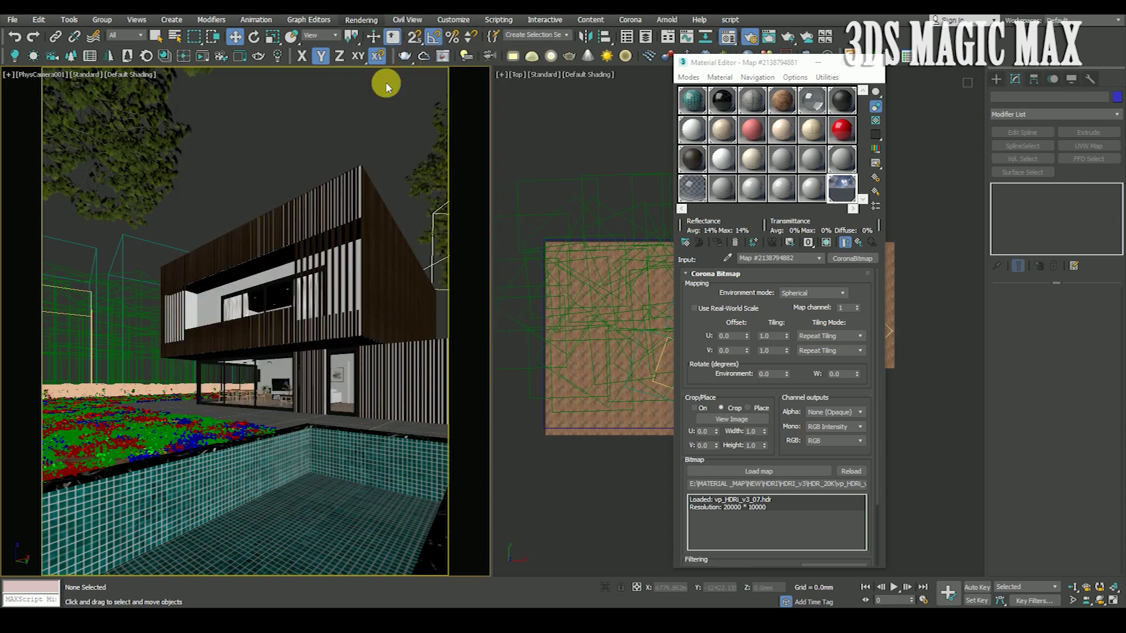
left_click(698, 183)
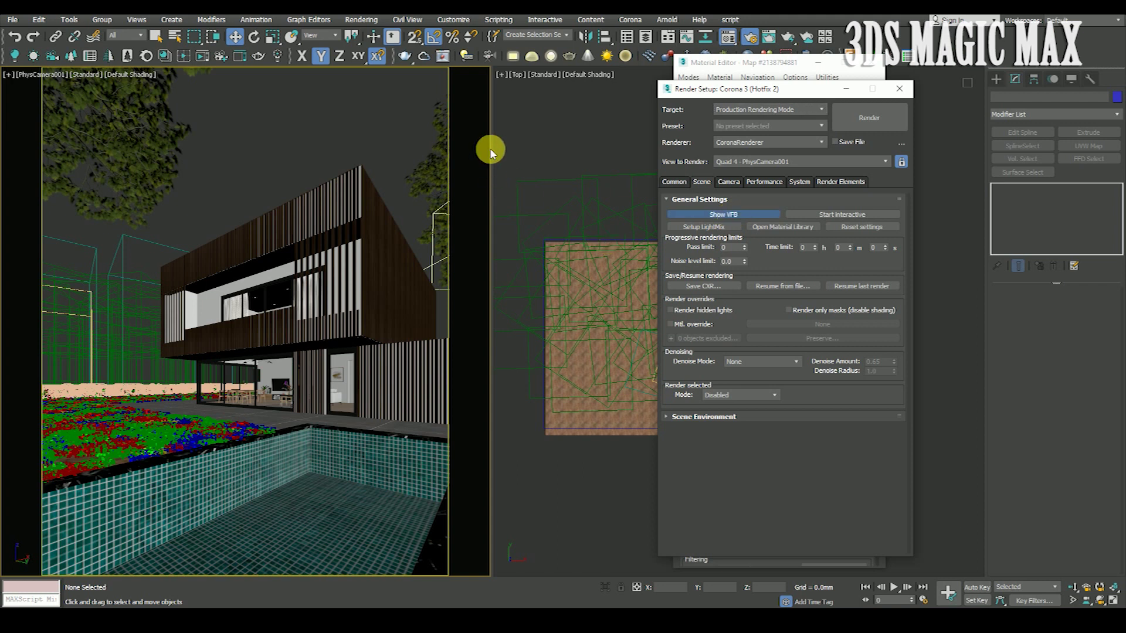
left_click(645, 137)
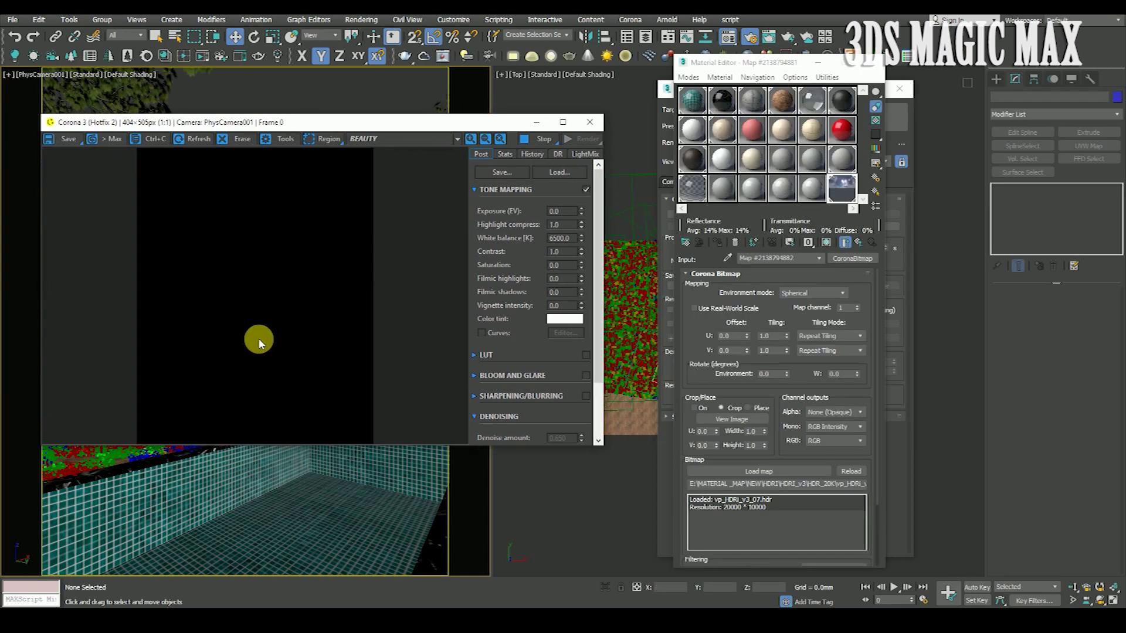
left_click_drag(276, 128, 271, 157)
scroll(279, 283, "up", 1)
scroll(325, 305, "down", 1)
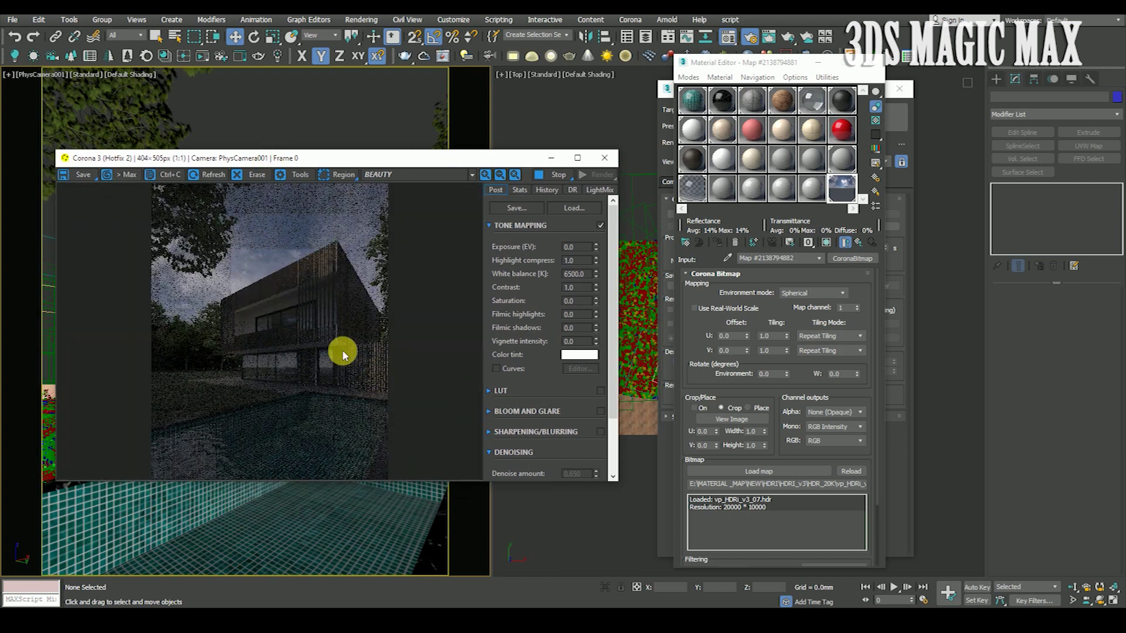
Hide the trees around the house through the Layer Explorer and close the explorer, moving the frame buffer clear of the layer list.
left_click(646, 40)
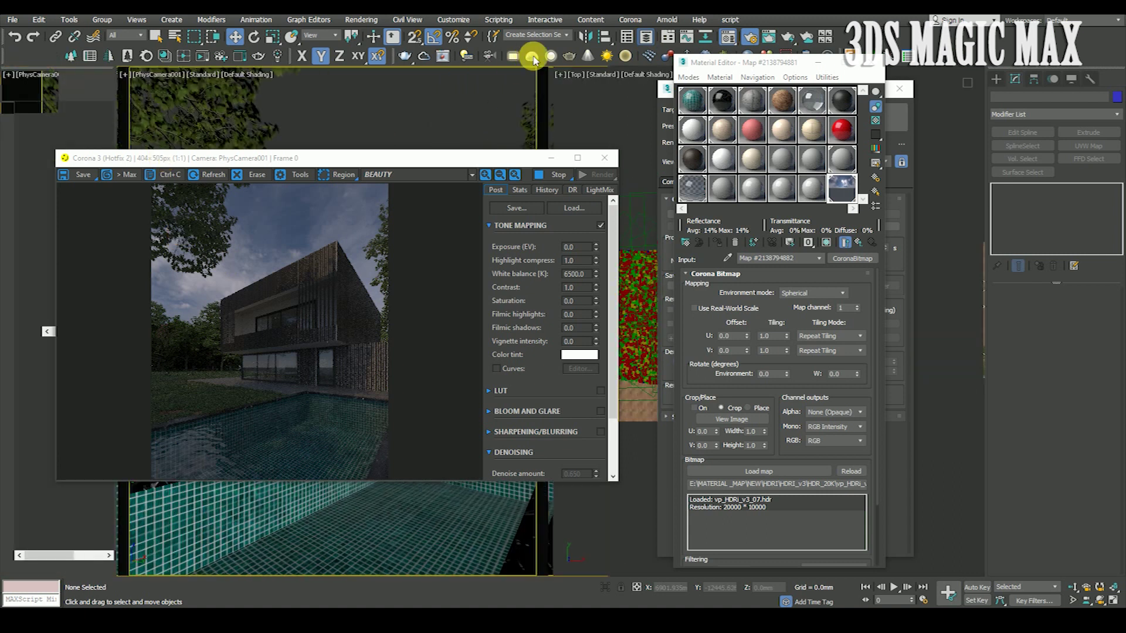
left_click_drag(121, 158, 109, 115)
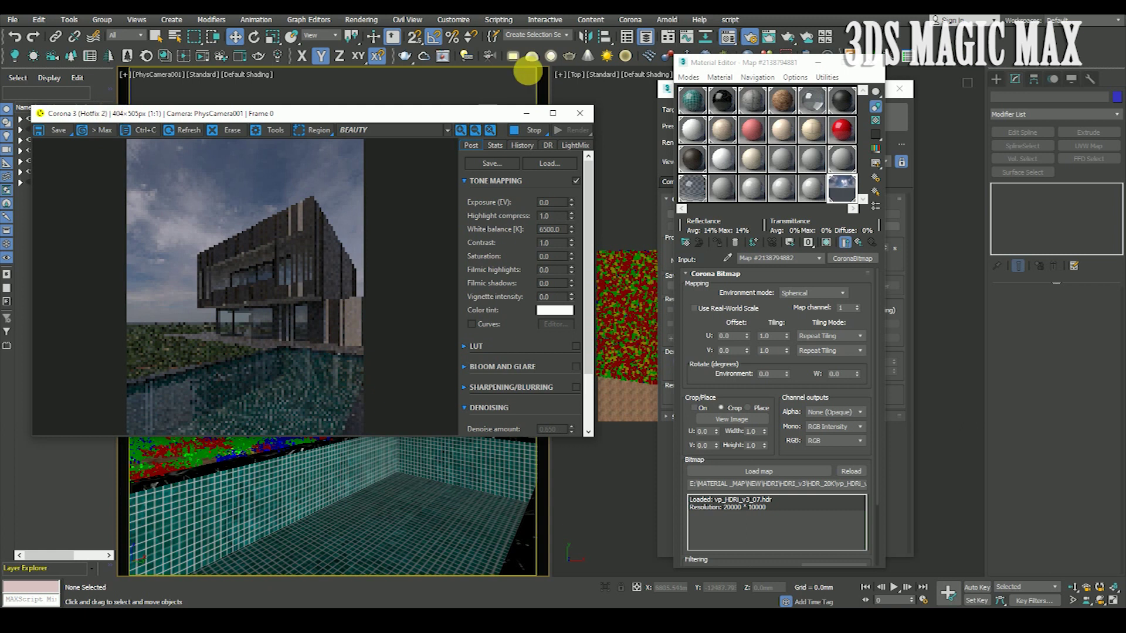
left_click(645, 39)
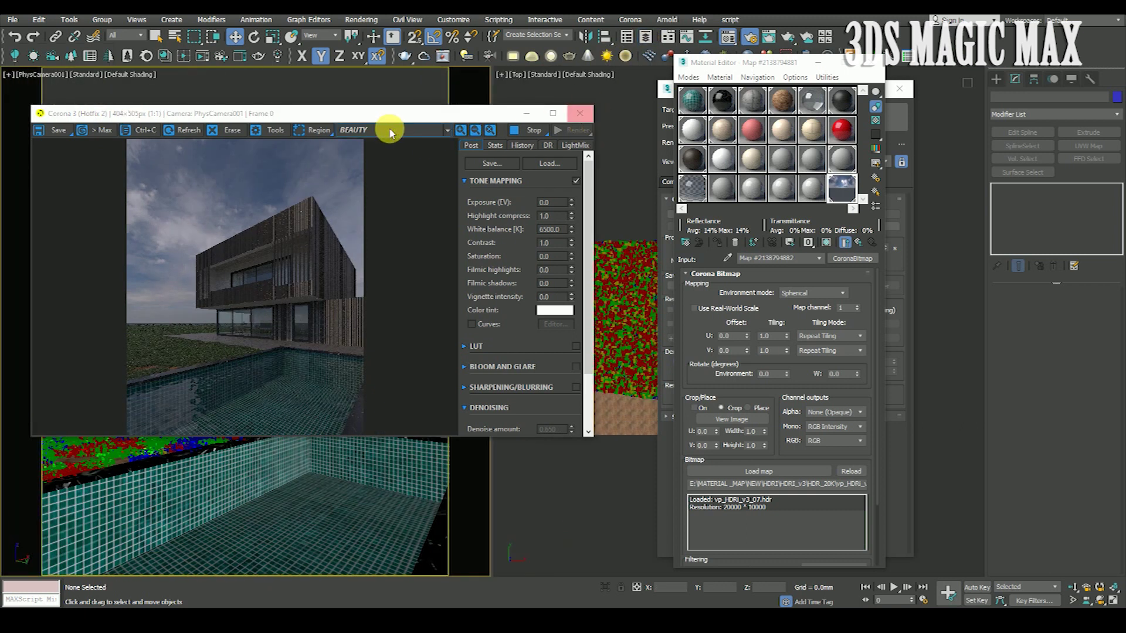
Rotate the sky by trying U offsets of 0.1, 0.2 and 0.3 on the HDRI bitmap.
left_click_drag(373, 120, 348, 121)
double_click(730, 336)
type("0.1")
key("Return")
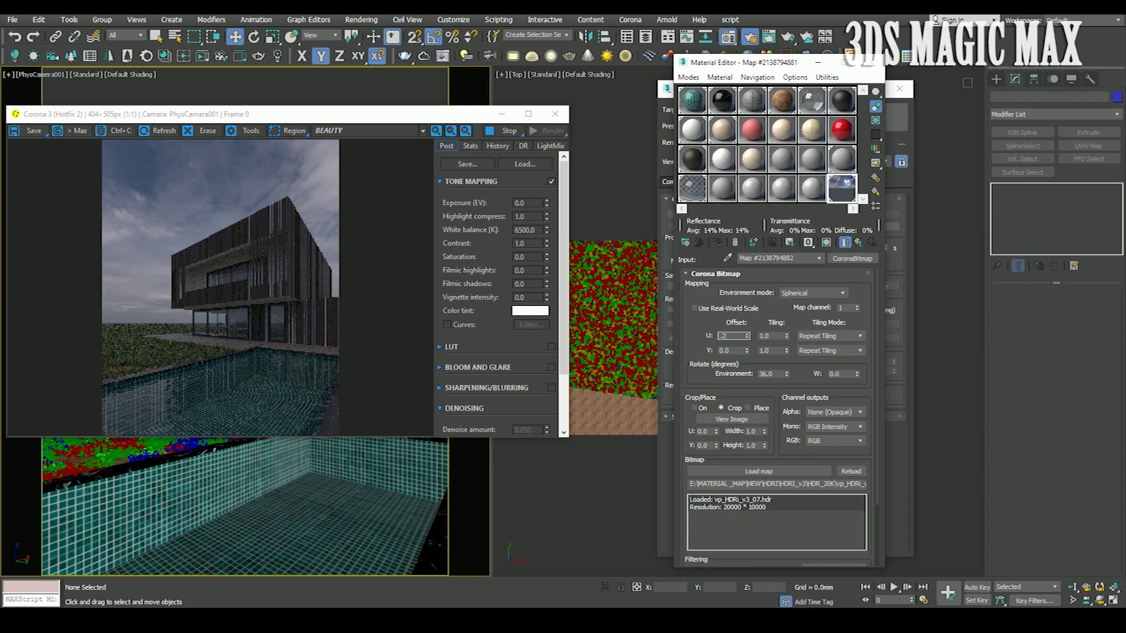
type("0.2")
key("Return")
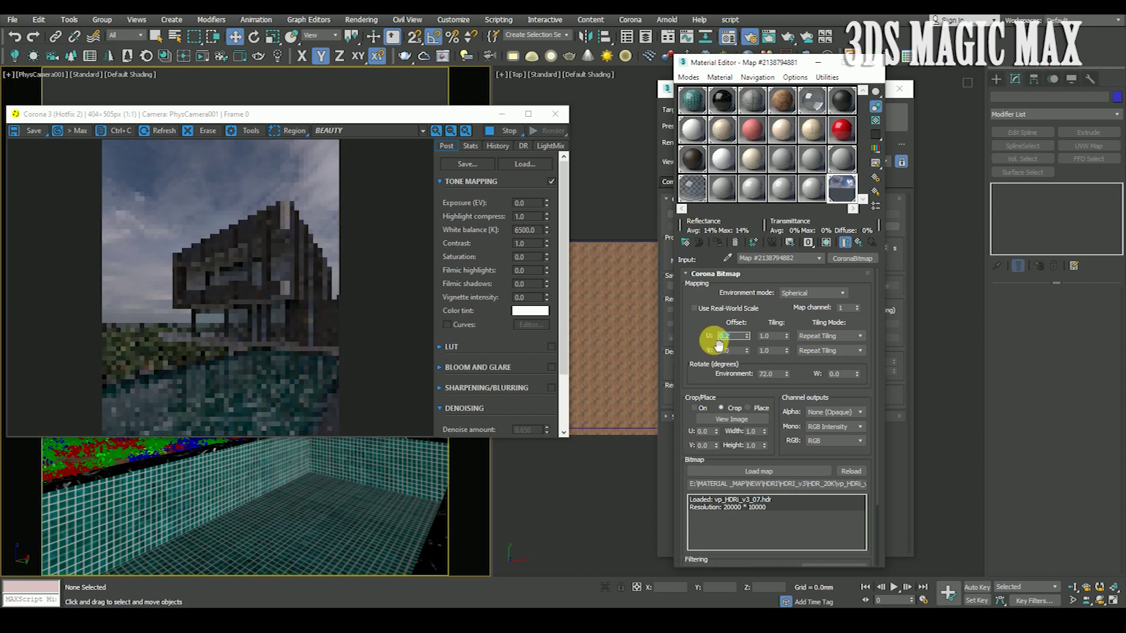
type("0.3")
key("Return")
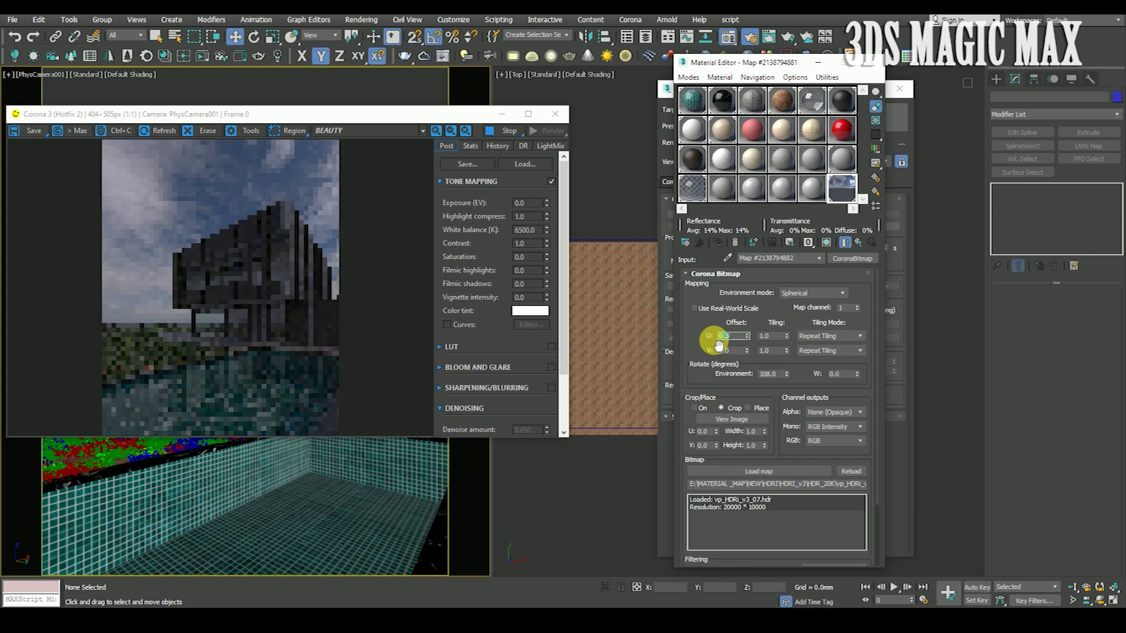
Try U offsets of 0.4, 0.5, 0.6 and 0.7 on the HDRI bitmap to compare sun directions.
type("0.4")
key("Return")
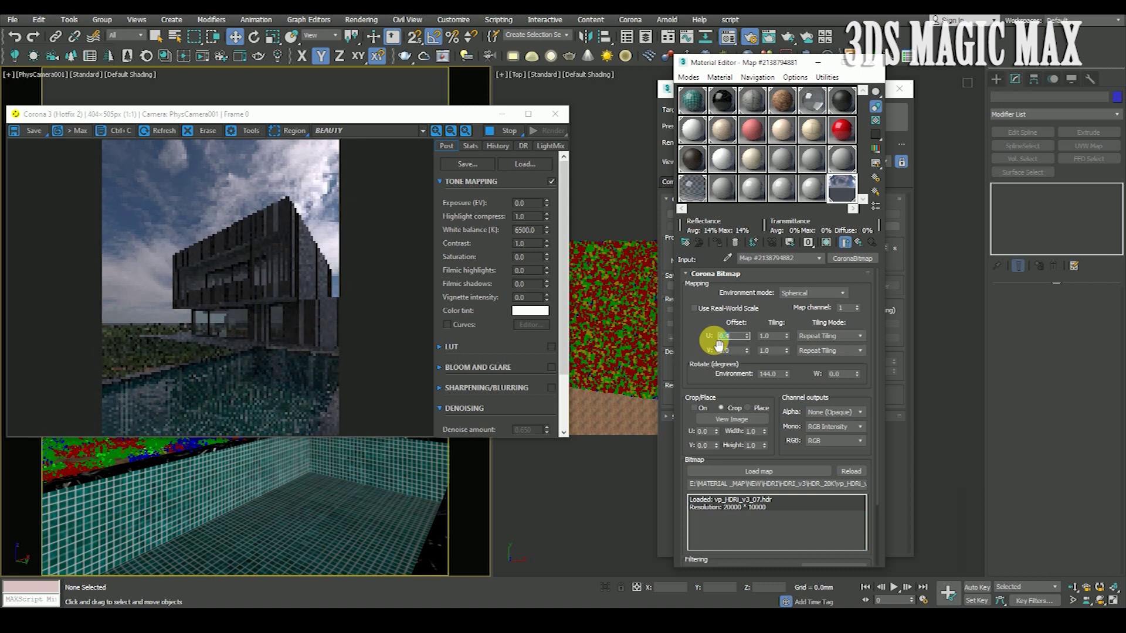
type("0.5")
key("Return")
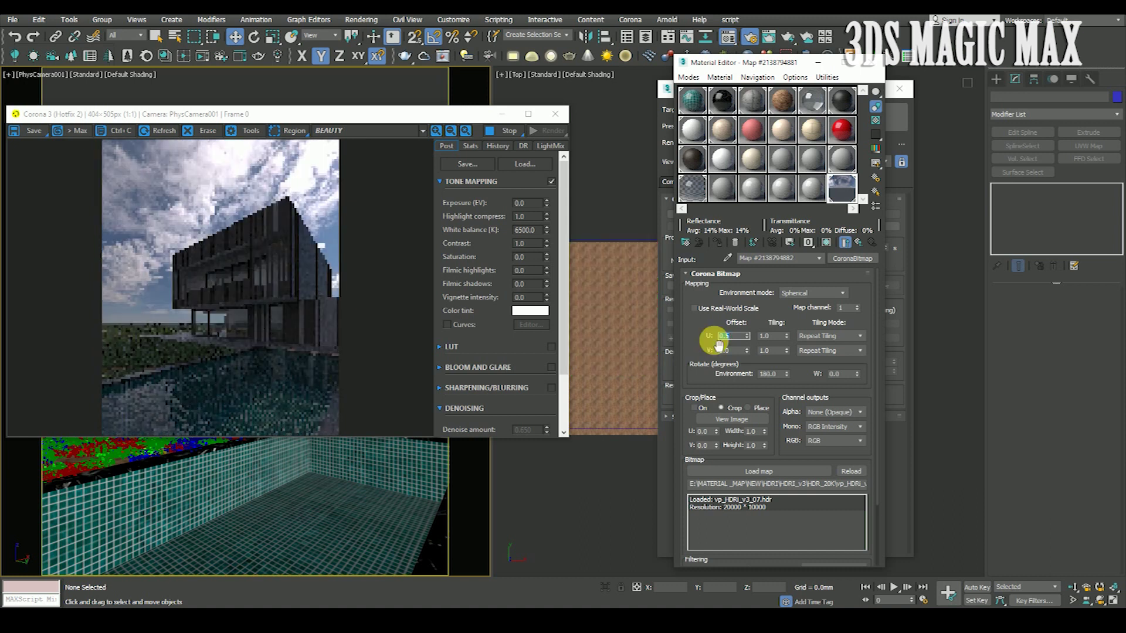
left_click(717, 342)
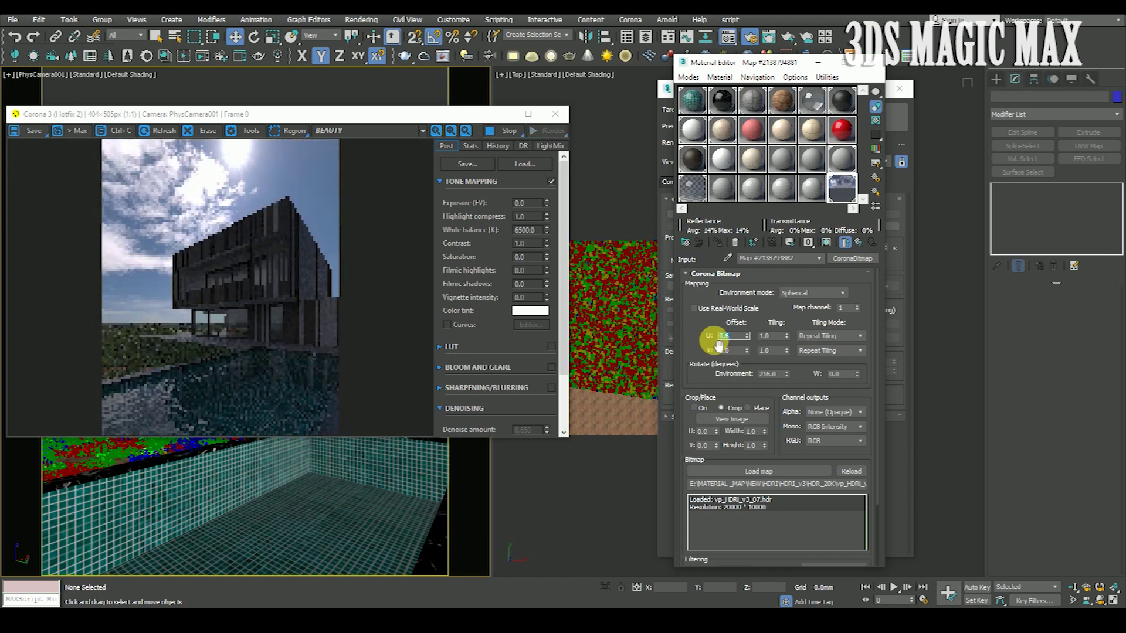
key("BackSpace")
left_click(719, 344)
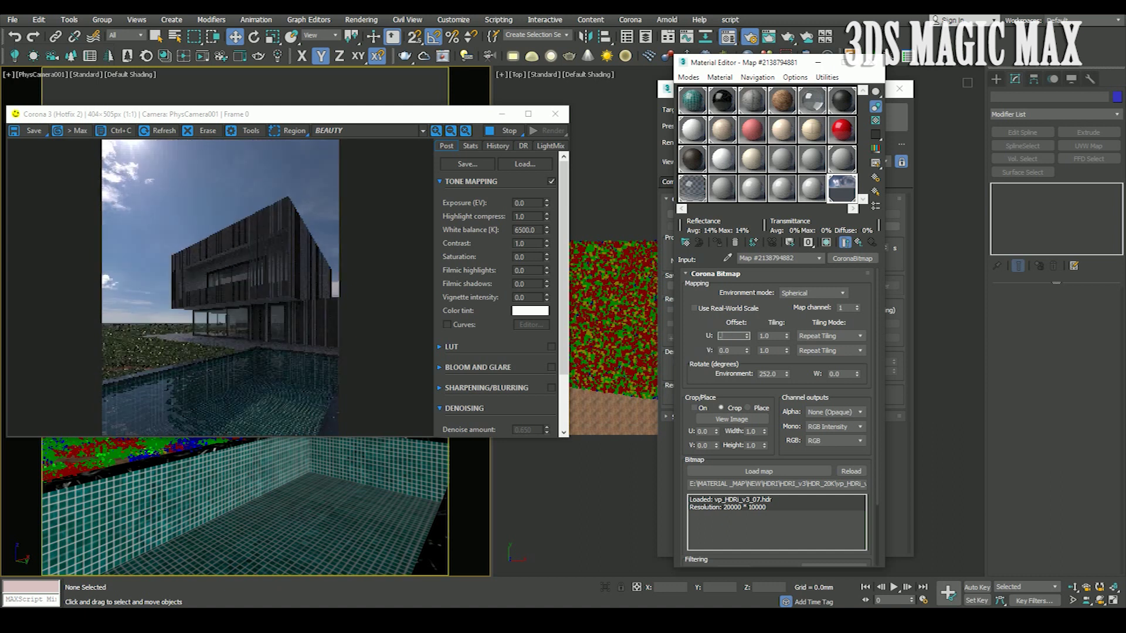
Try HDRI bitmap U offsets of 0.8, 0.85 and 0.9, and inspect the pool area in the render.
type("0.8")
left_click(719, 344)
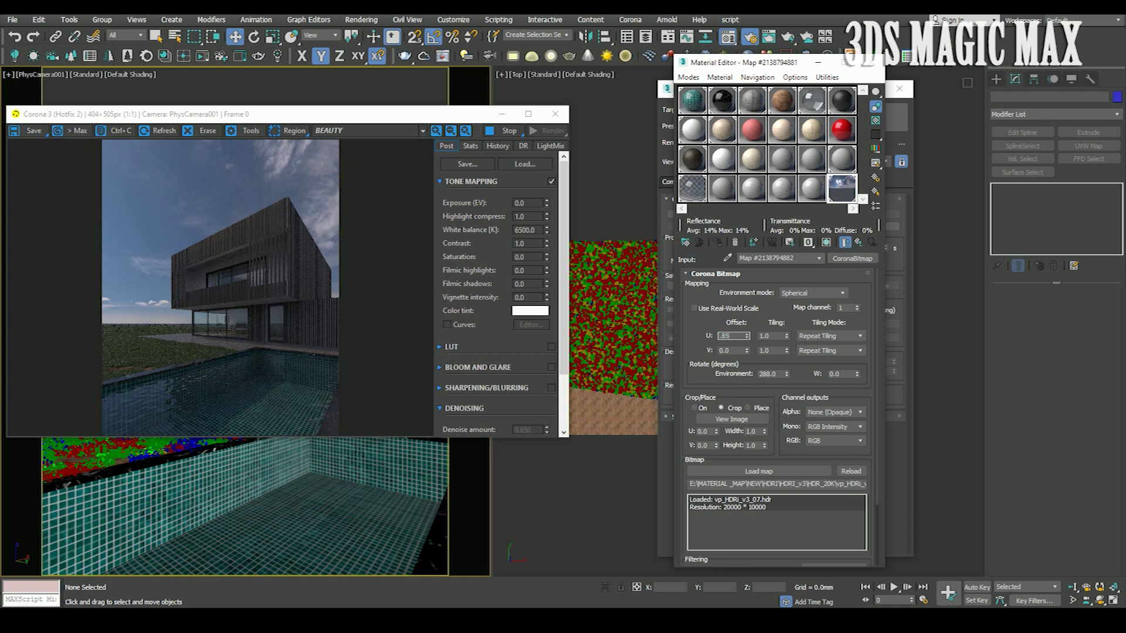
left_click(718, 340)
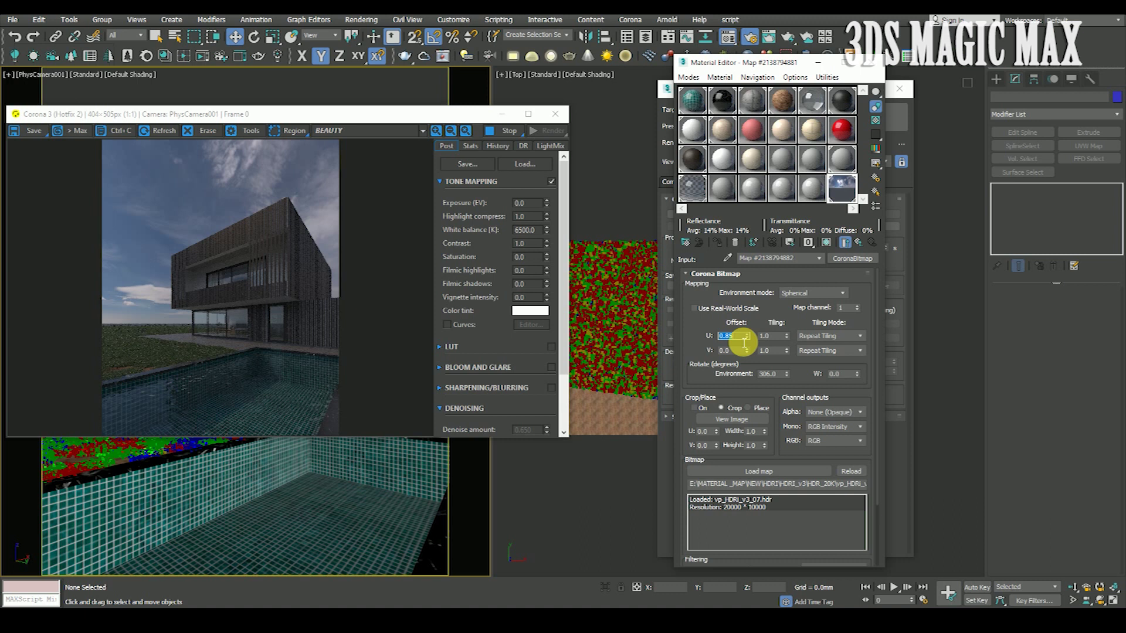
type("0.9")
key("Return")
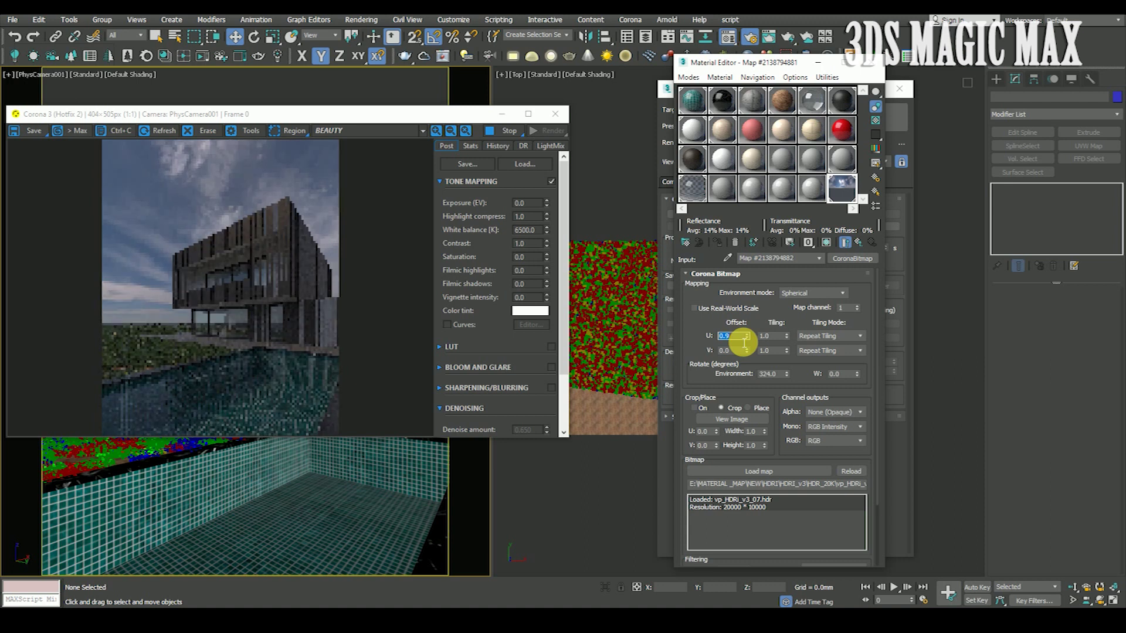
scroll(269, 350, "up", 1)
scroll(305, 291, "up", 1)
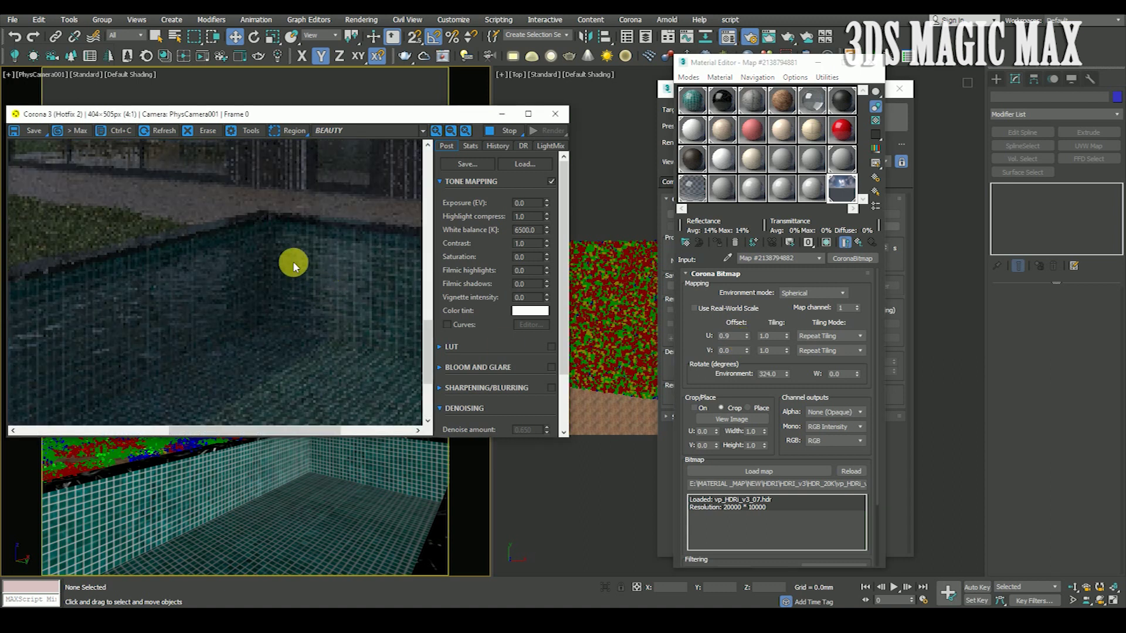
scroll(319, 331, "down", 1)
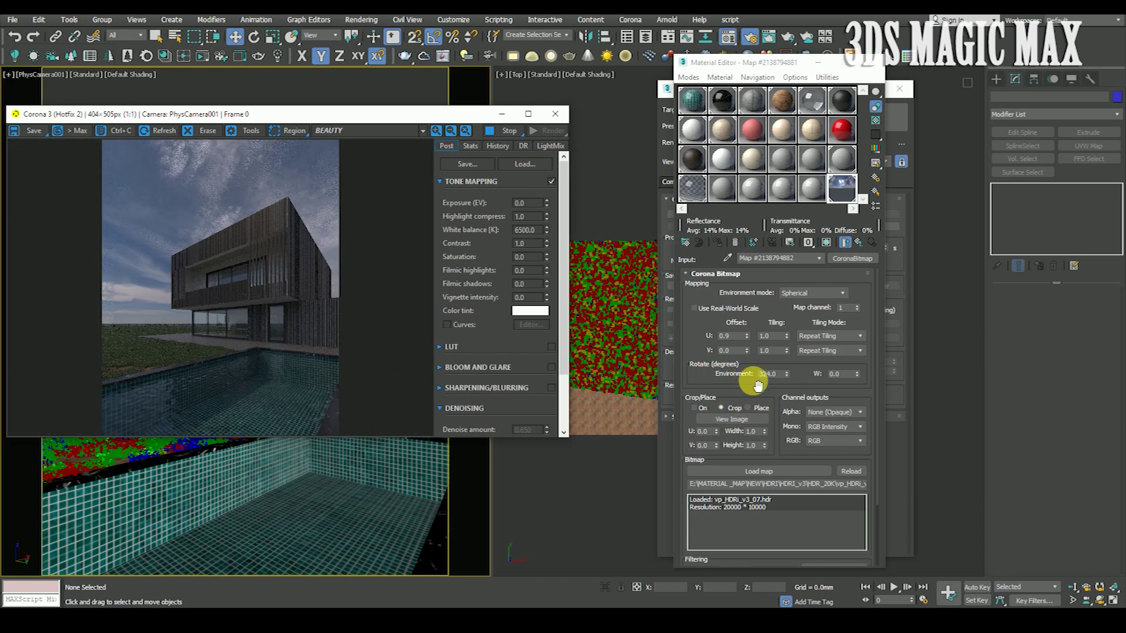
Return to the parent CoronaColorCorrect map, set its exposure to 3, and check the brightness in the interactive render.
left_click(856, 241)
double_click(753, 365)
key("Return")
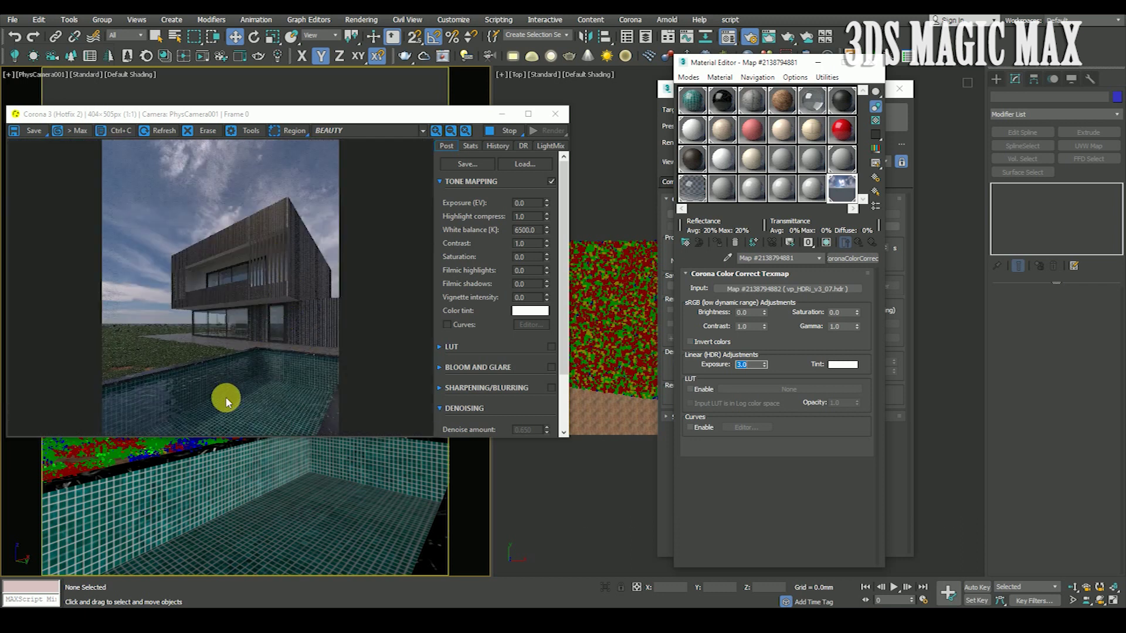
scroll(286, 387, "up", 3)
scroll(293, 379, "down", 3)
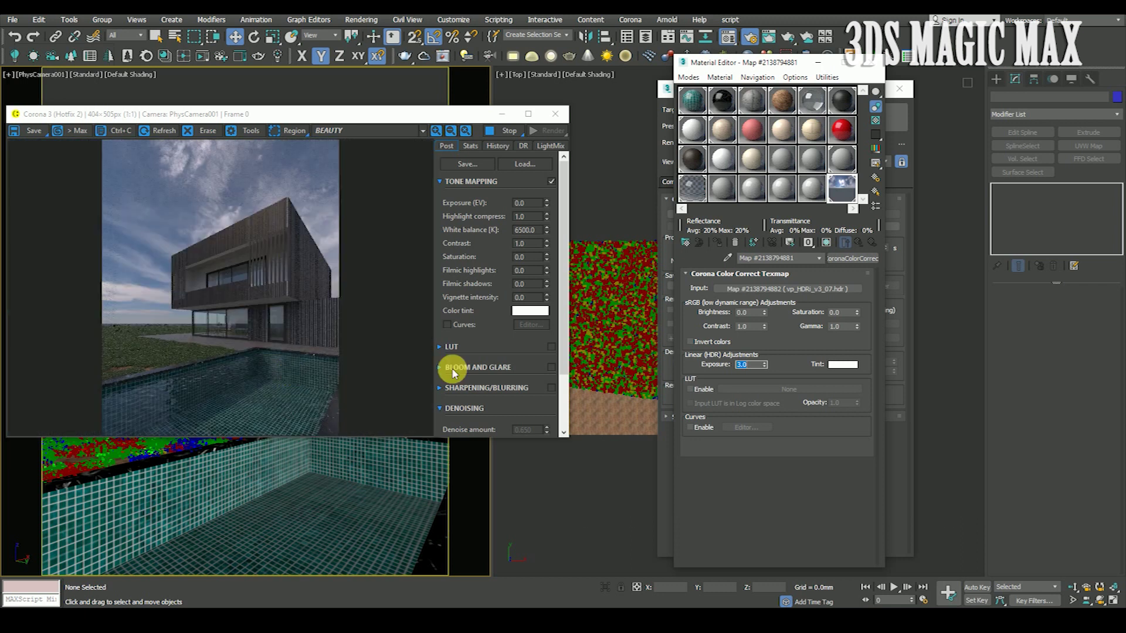
left_click(771, 345)
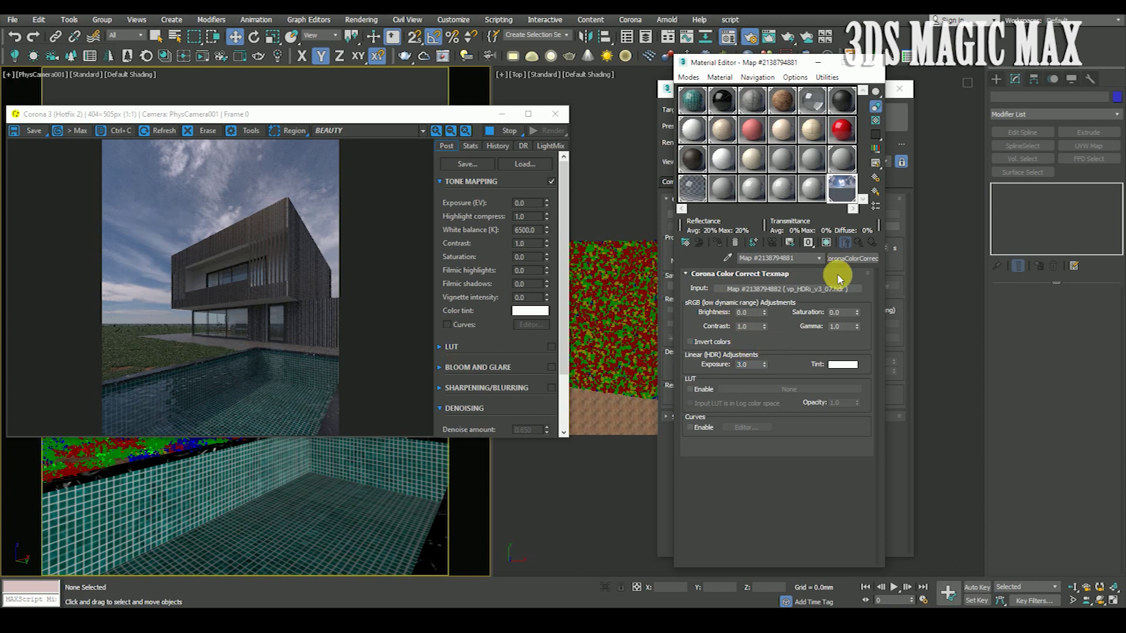
Reopen the HDRI bitmap settings from the color correct map and try a U offset of 1.
left_click(821, 288)
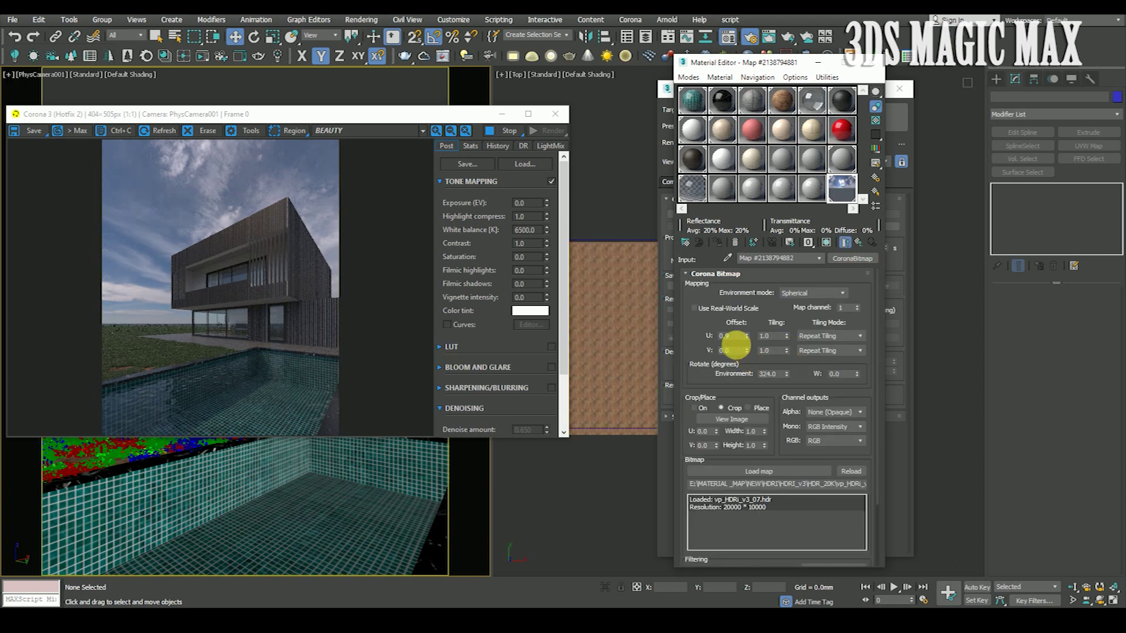
double_click(727, 336)
type("1")
key("Return")
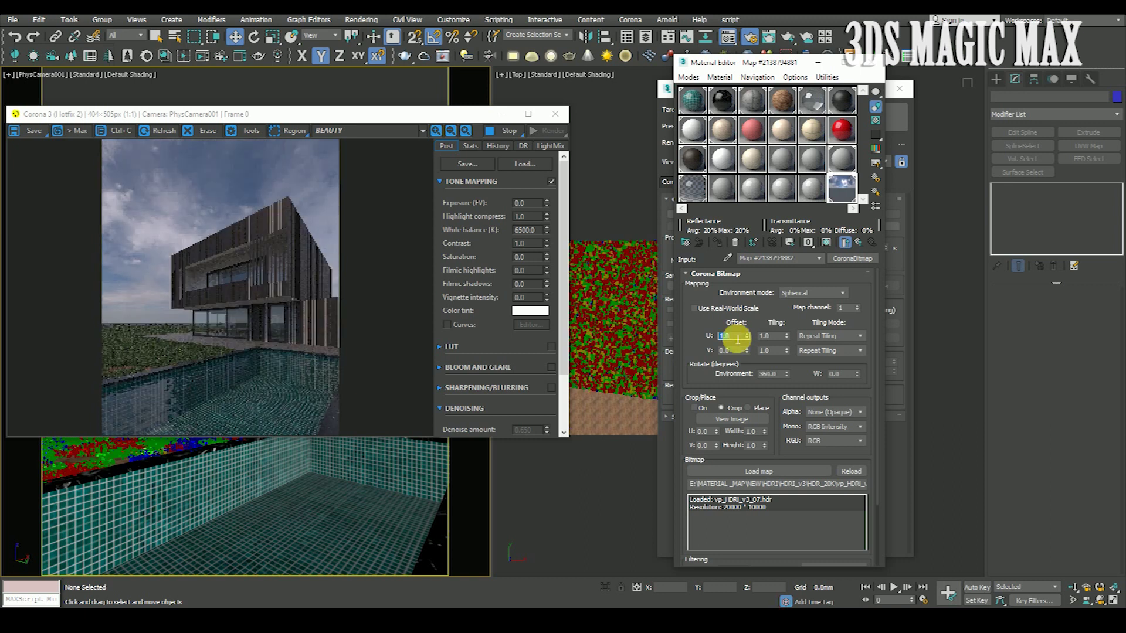
Examine the light on the pool, slatted facade and side fence up close in the interactive render.
scroll(239, 388, "up", 1)
scroll(310, 340, "up", 1)
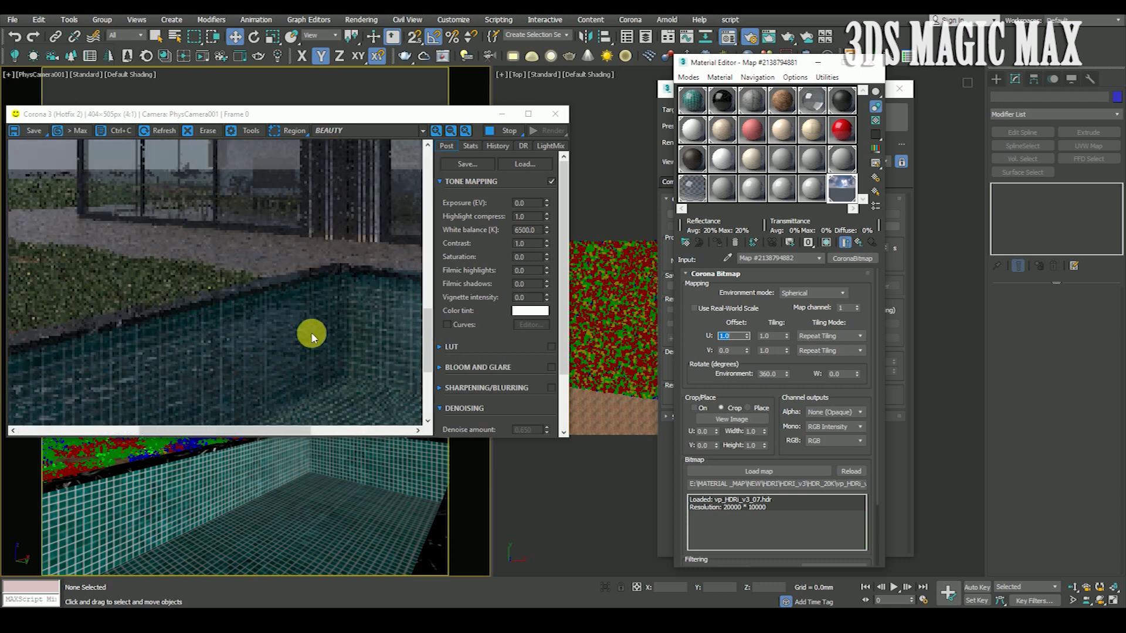
scroll(310, 322, "down", 2)
scroll(254, 278, "up", 2)
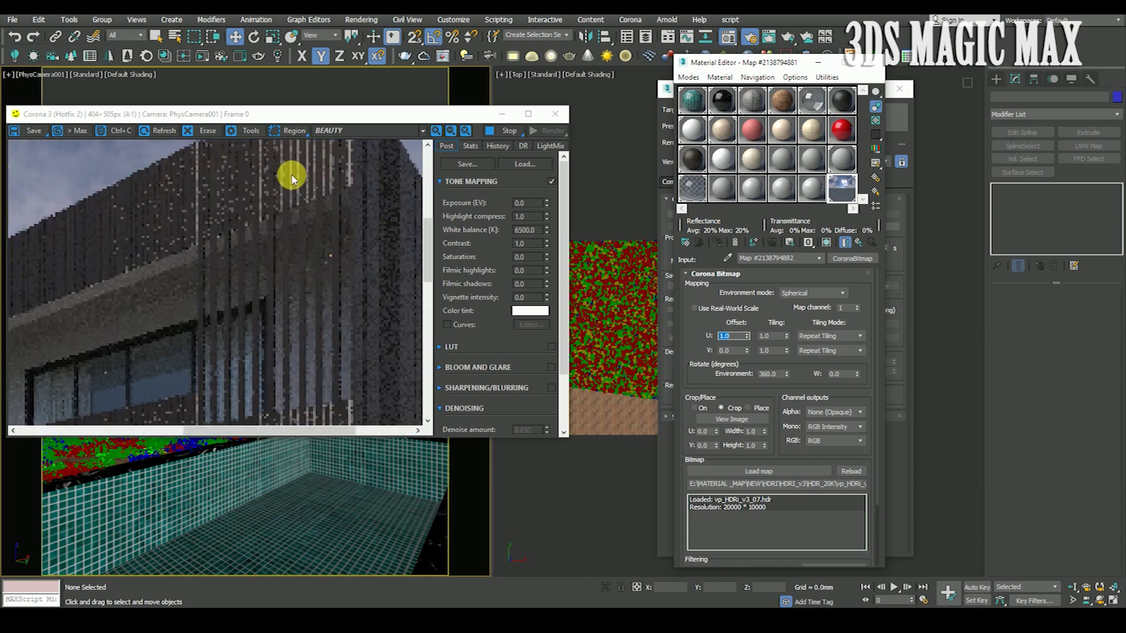
scroll(294, 298, "down", 1)
scroll(262, 301, "down", 1)
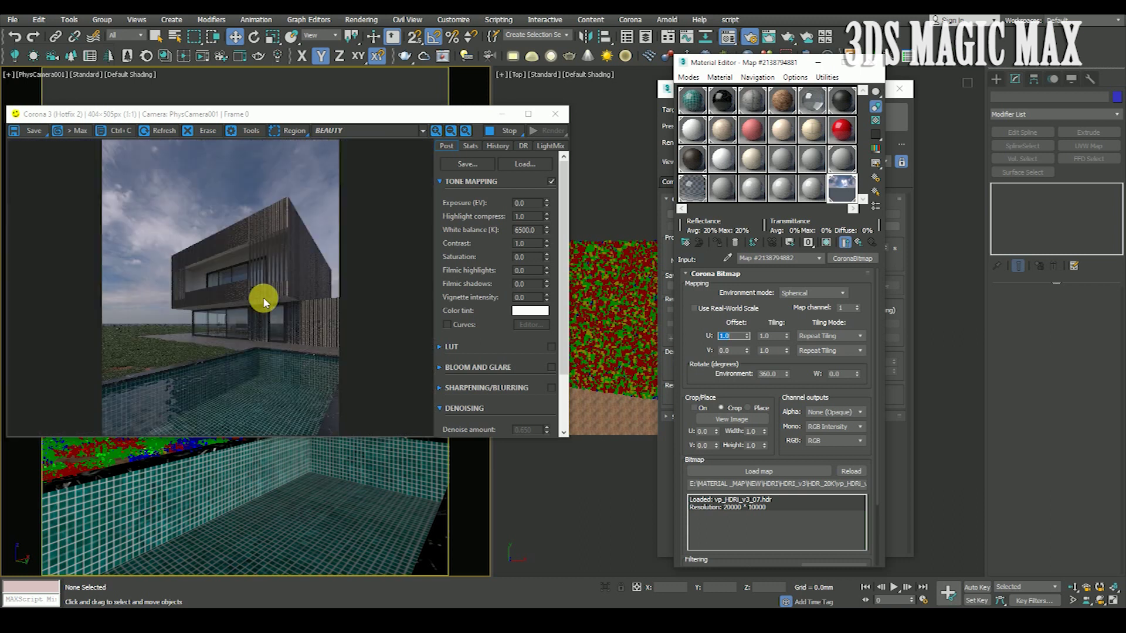
scroll(300, 355, "up", 1)
scroll(320, 370, "down", 1)
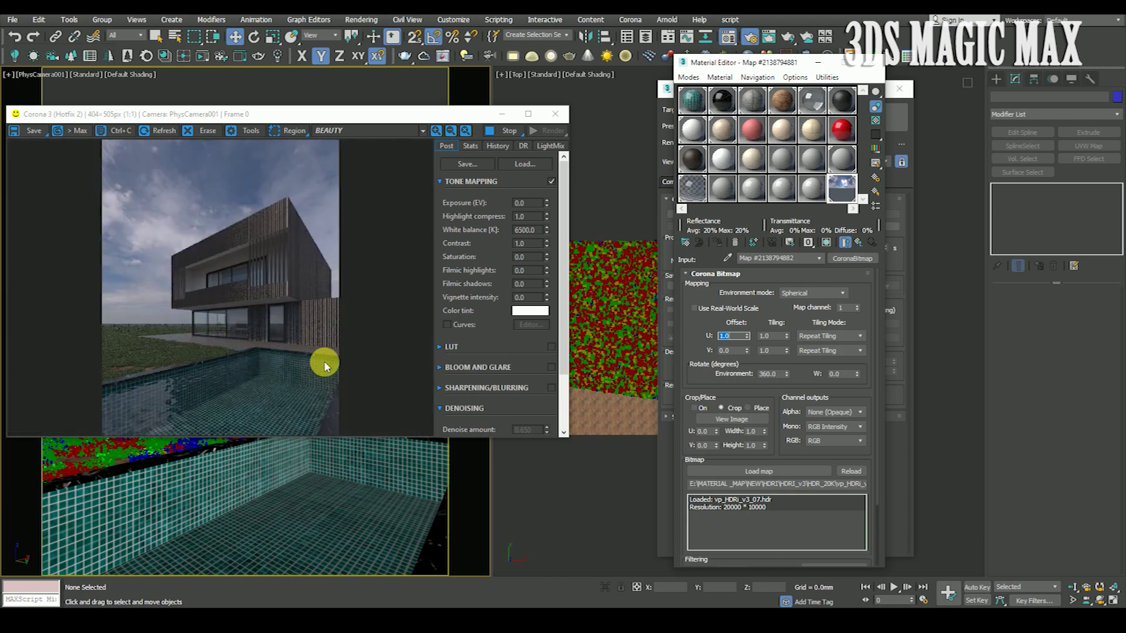
scroll(297, 306, "up", 1)
scroll(355, 304, "up", 1)
scroll(356, 303, "down", 1)
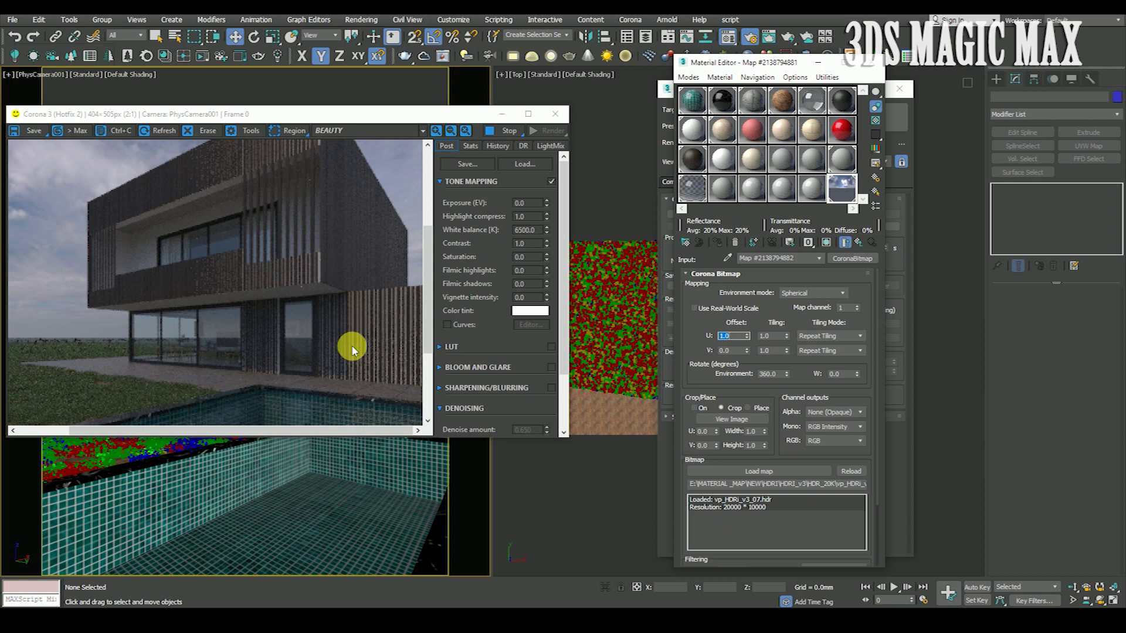
scroll(351, 348, "down", 1)
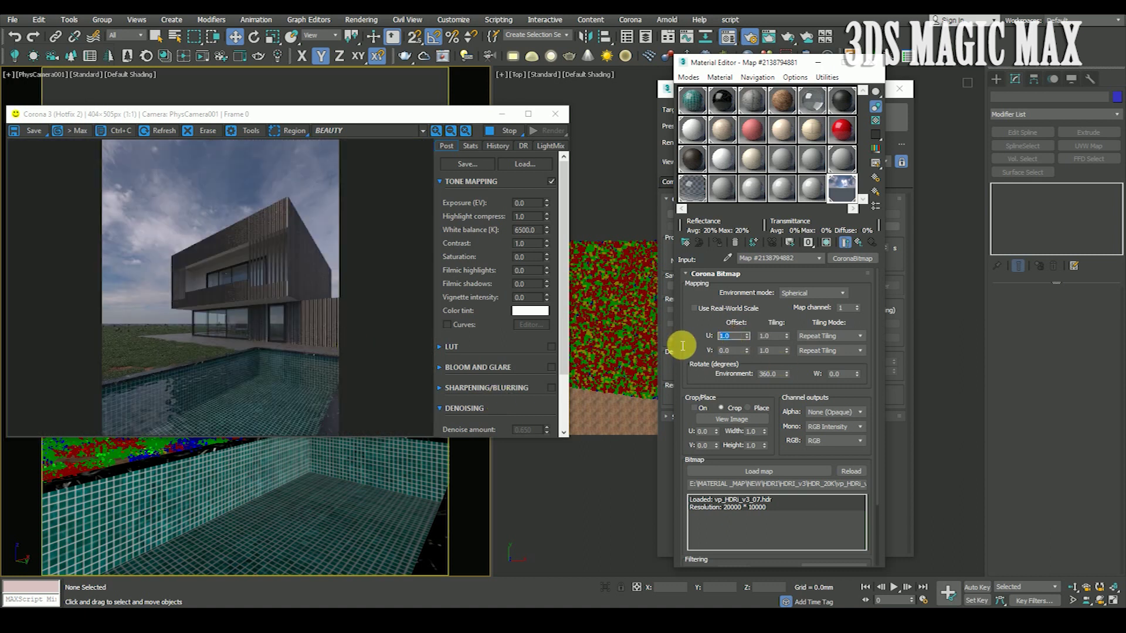
Set the HDRI bitmap's U offset to 0.95 and the parent color correct map's exposure to 5.
type("5")
key("Return")
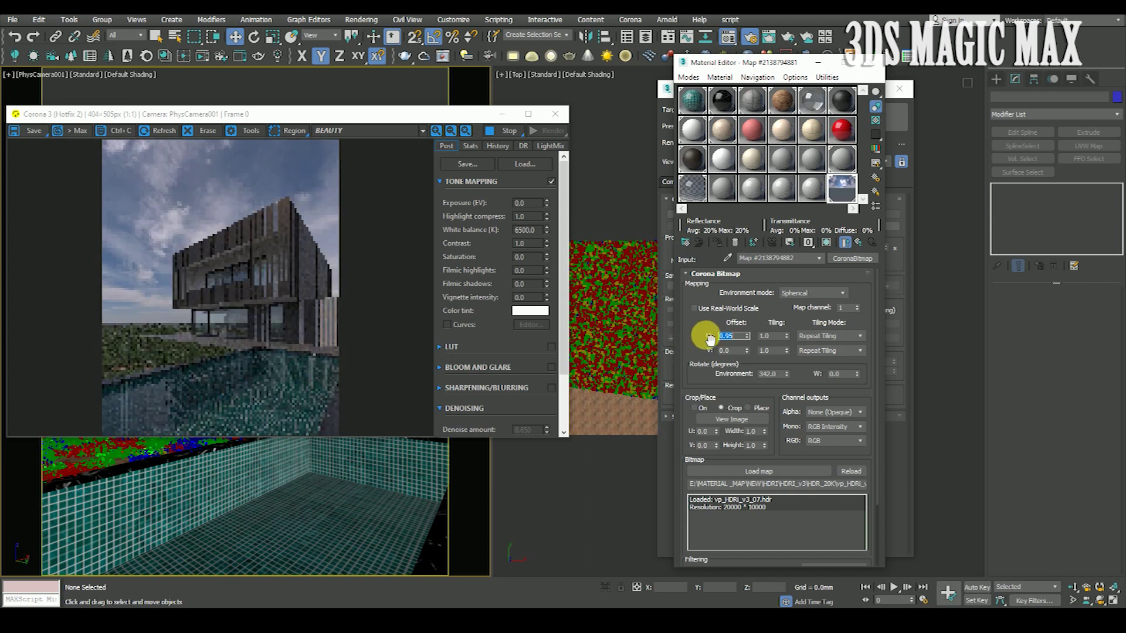
left_click(858, 243)
double_click(758, 367)
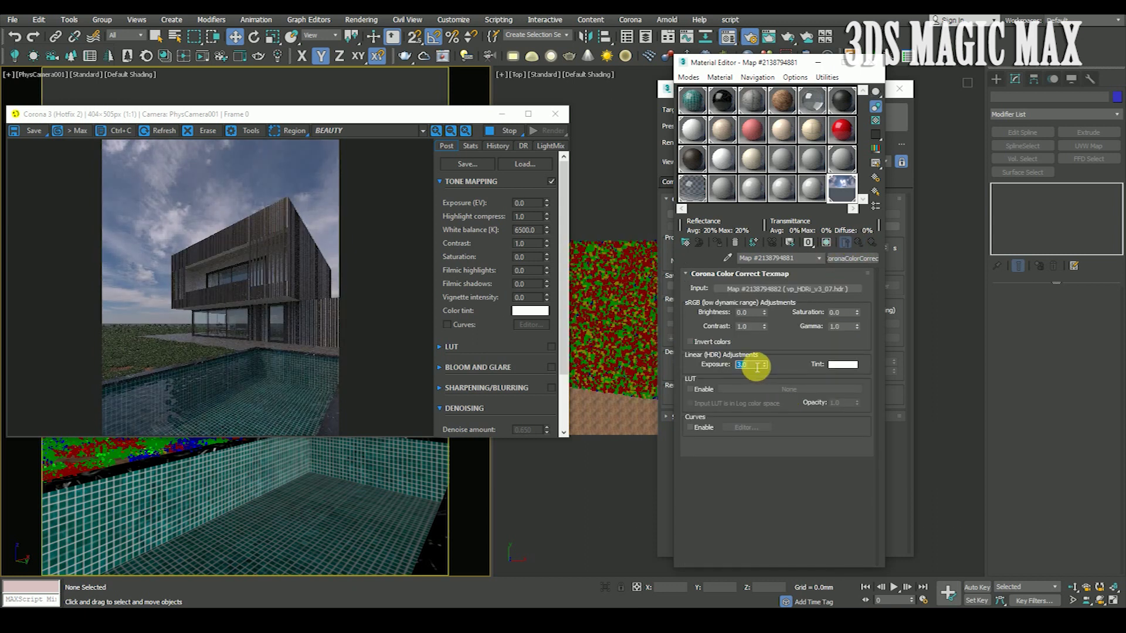
type("5")
key("Return")
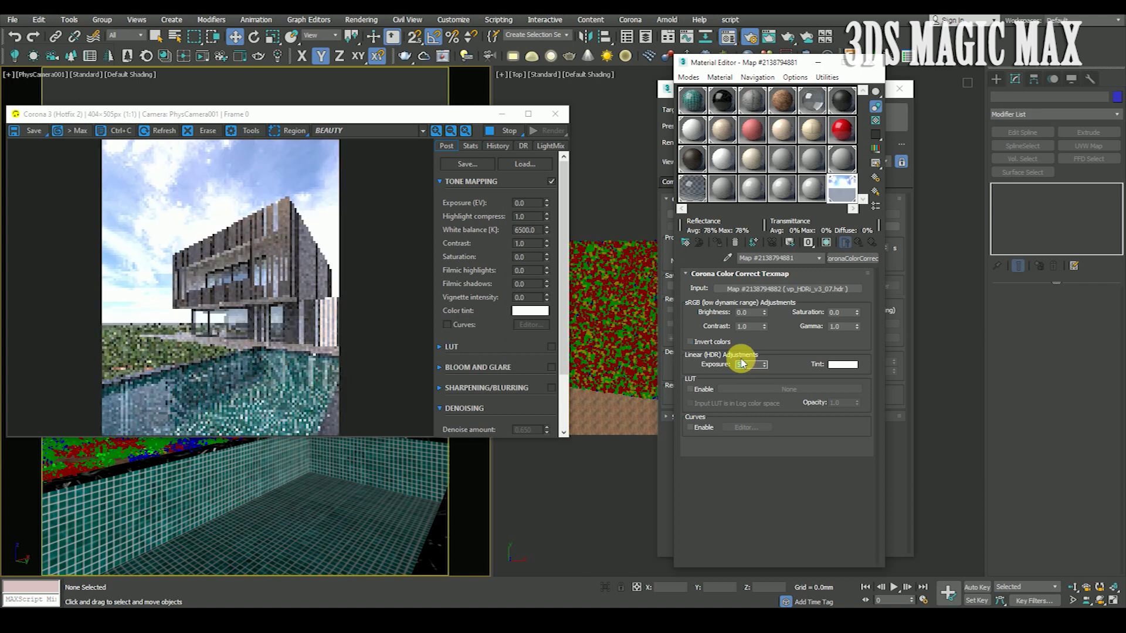
Set the color correct map's exposure to 4 and check the result up close in the interactive render.
type("4")
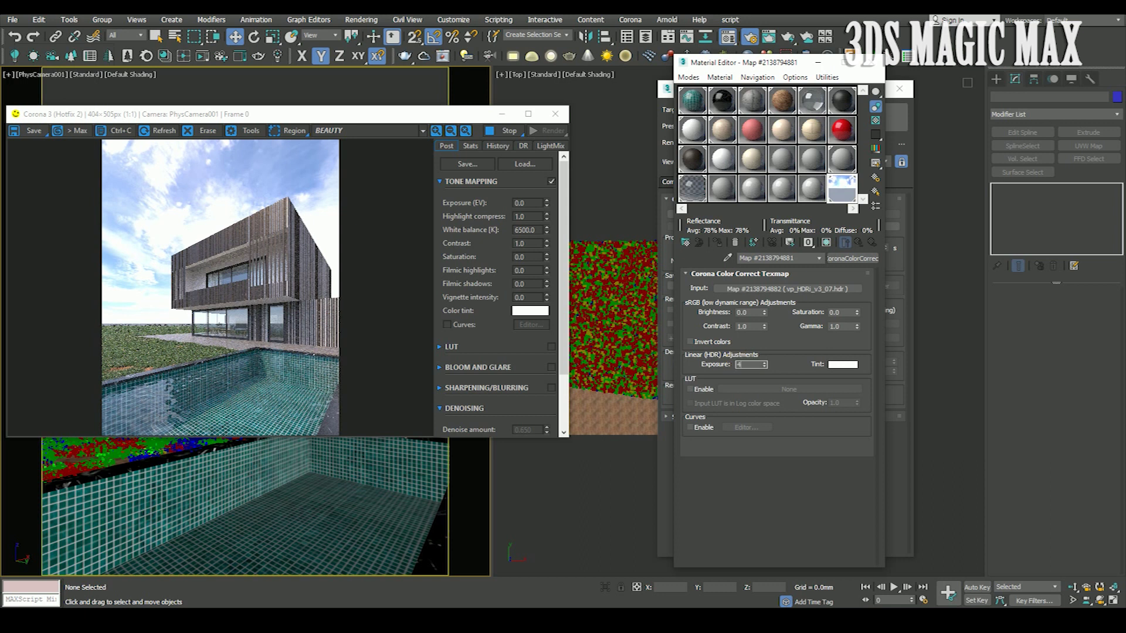
key("Return")
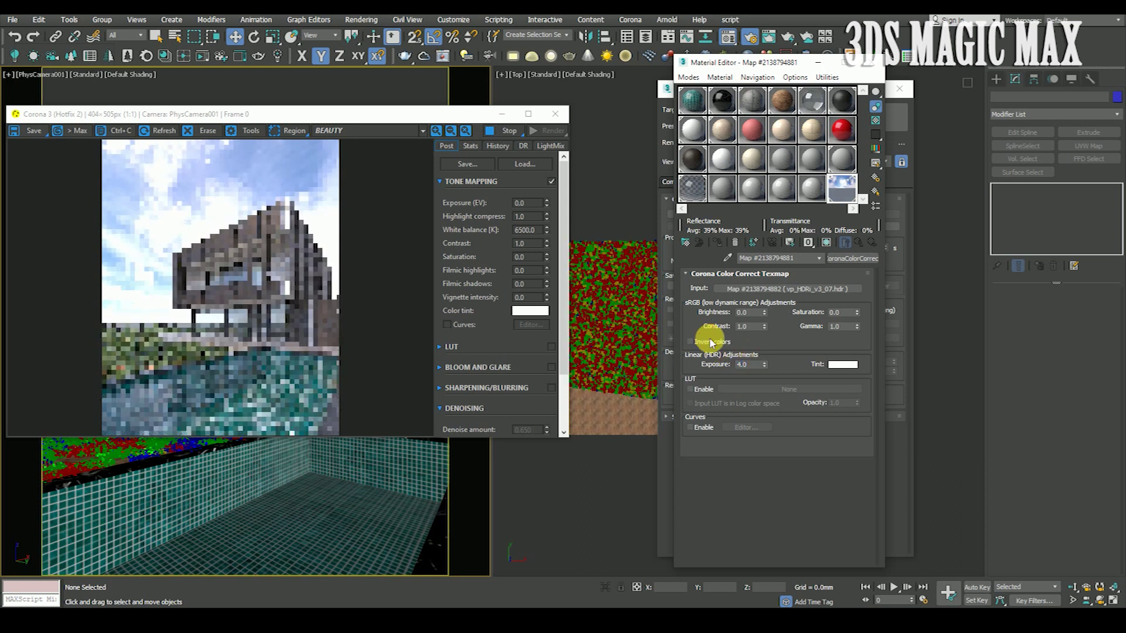
scroll(301, 319, "up", 3)
scroll(299, 316, "down", 3)
scroll(201, 223, "up", 3)
scroll(217, 231, "down", 3)
scroll(269, 379, "up", 3)
scroll(269, 378, "down", 3)
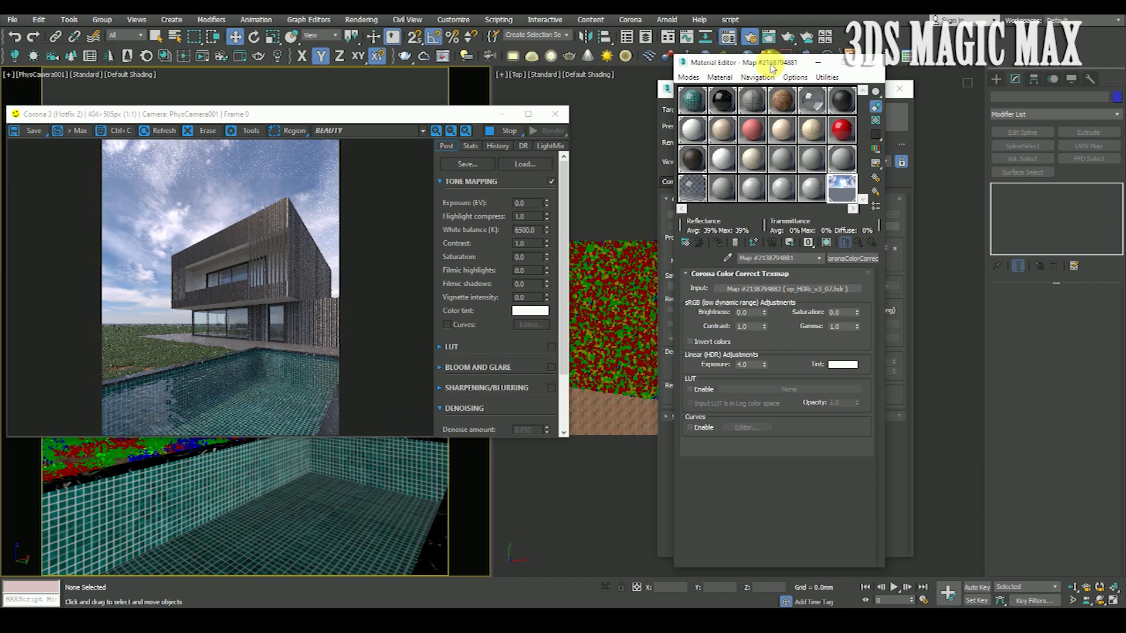
Try saturation values of -0.2, 0 and 1 on the color correct map.
left_click_drag(771, 63, 804, 67)
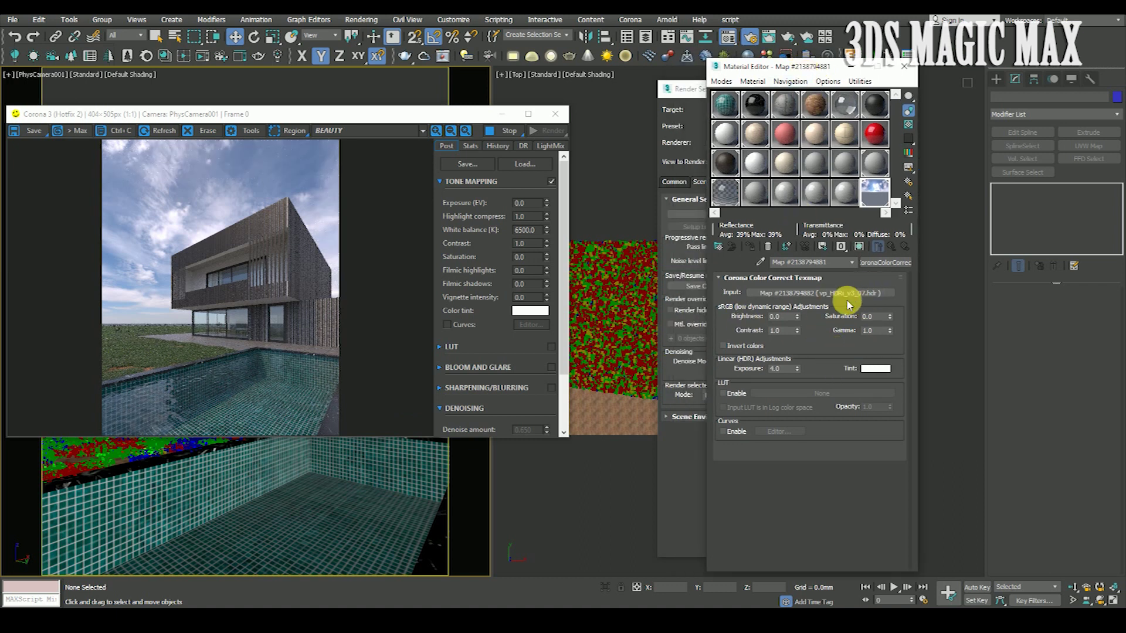
double_click(879, 317)
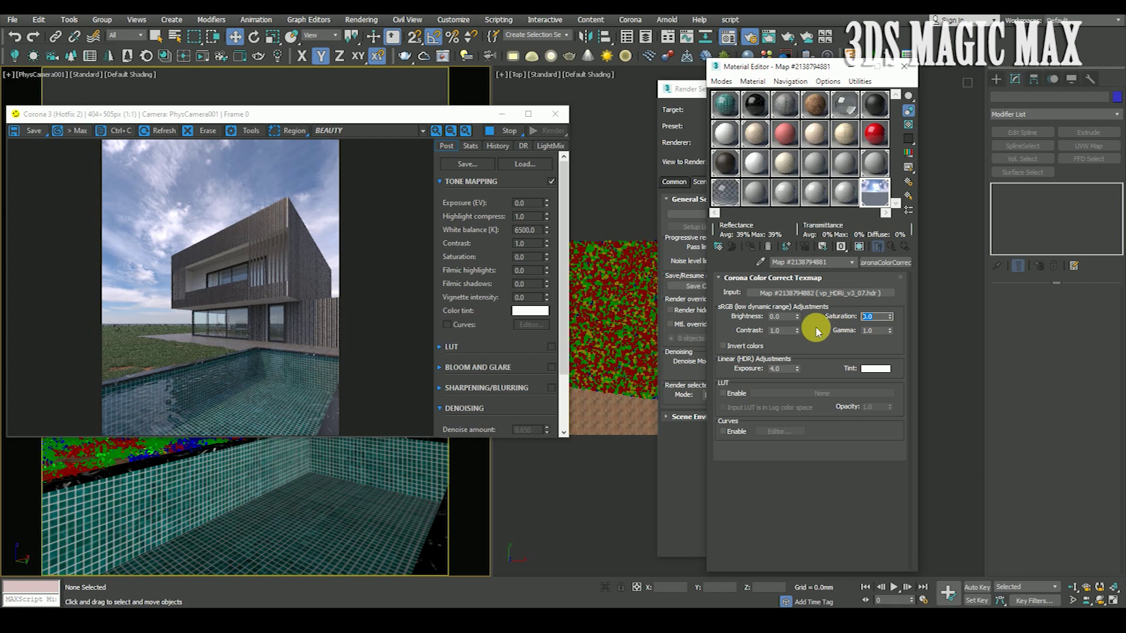
left_click(817, 330)
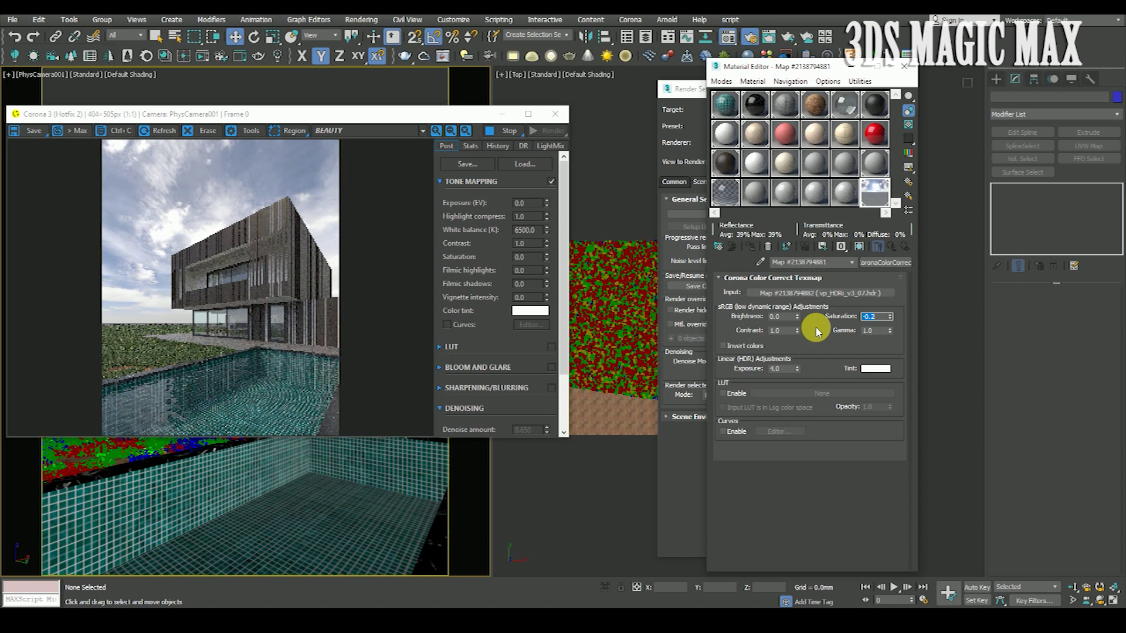
type("0")
key("Return")
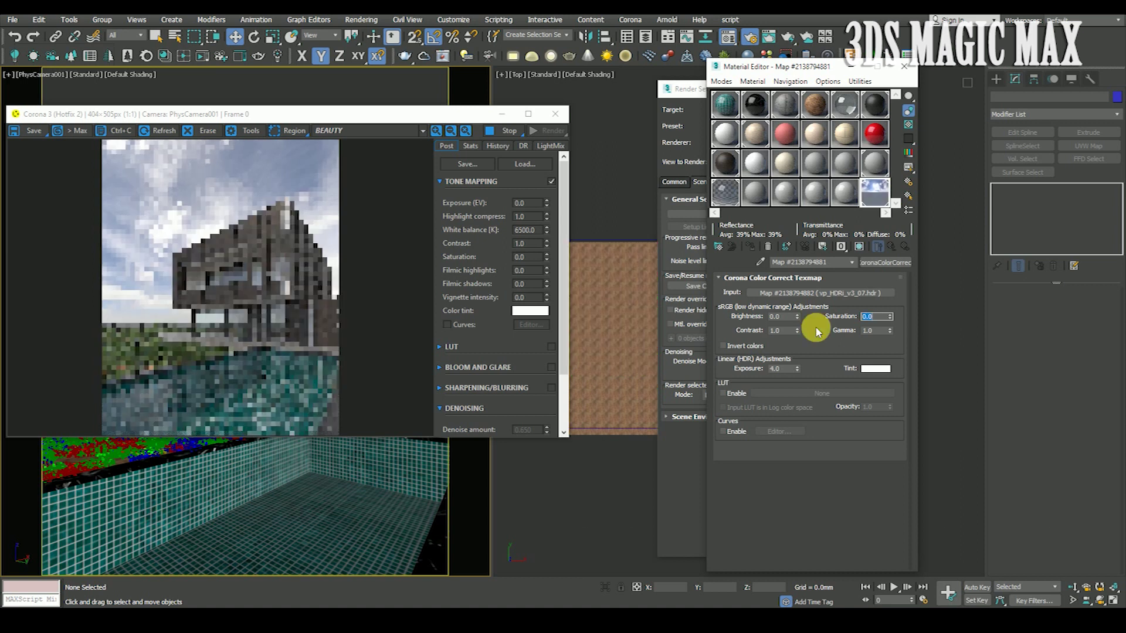
type("1")
key("Return")
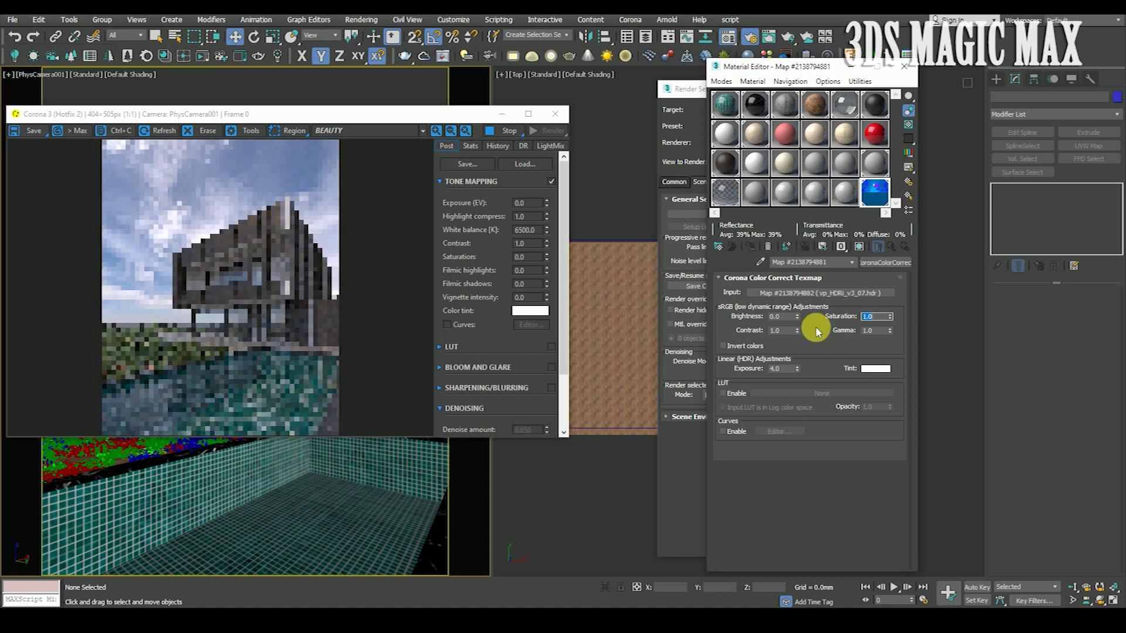
Refine the color correct map's saturation through 0.2 and 0.1, settling on 0.05.
type("0.2")
key("Return")
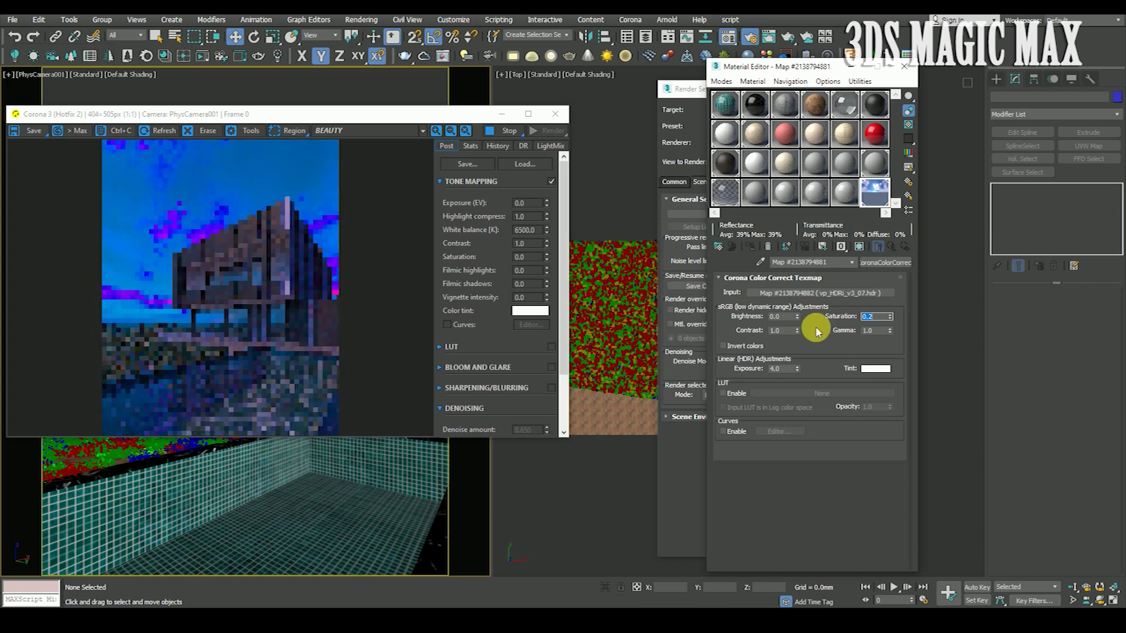
type("0.1")
key("Return")
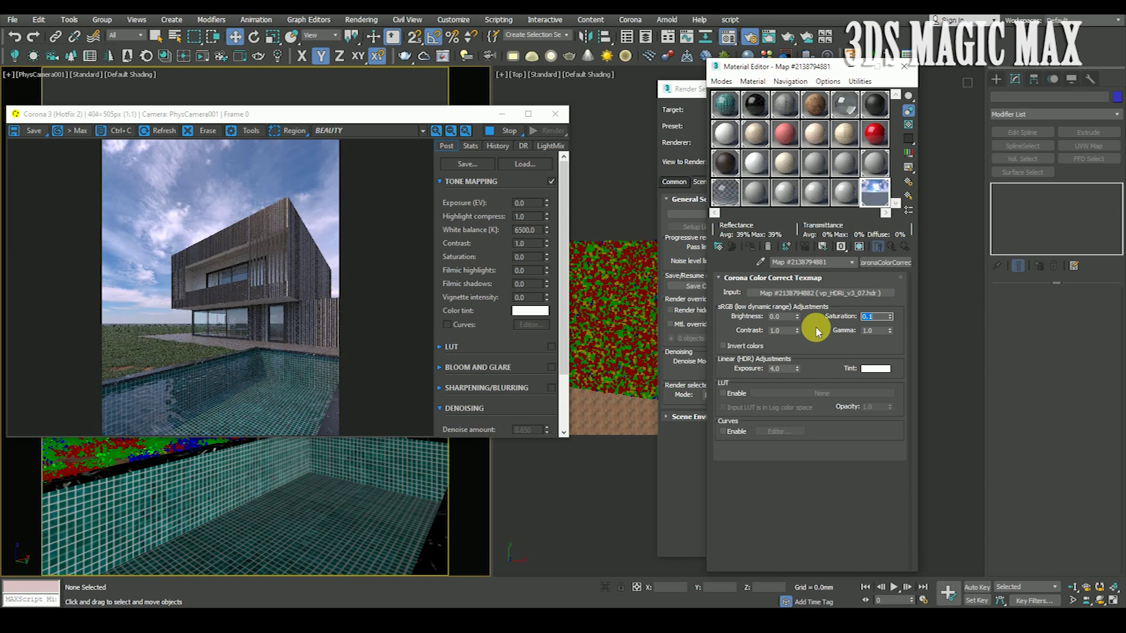
type("0.05")
key("Return")
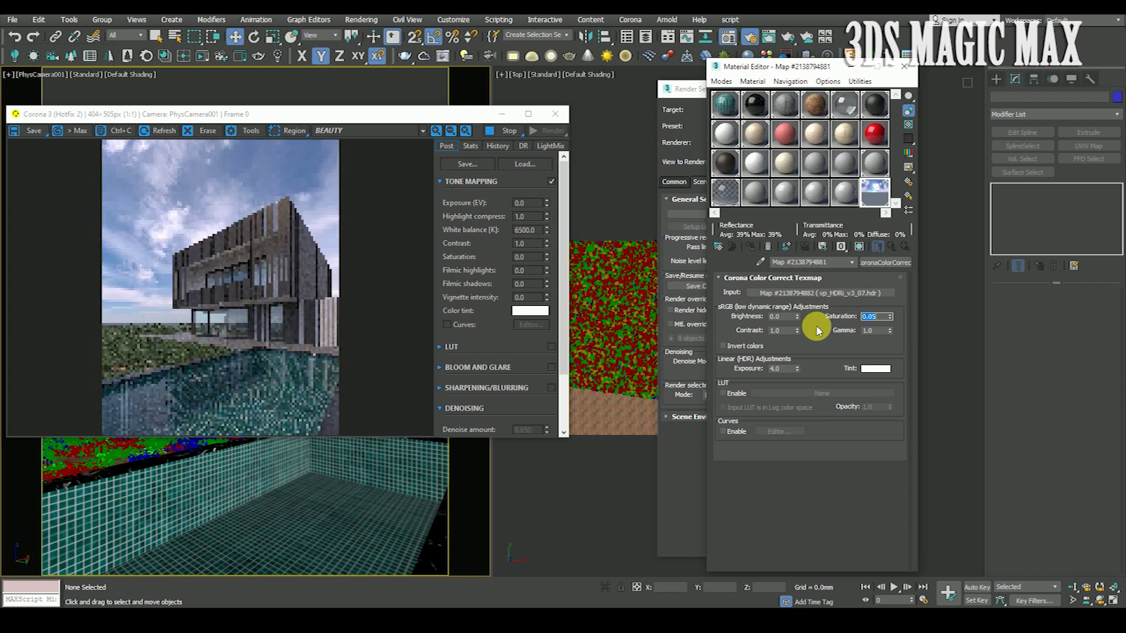
left_click(843, 485)
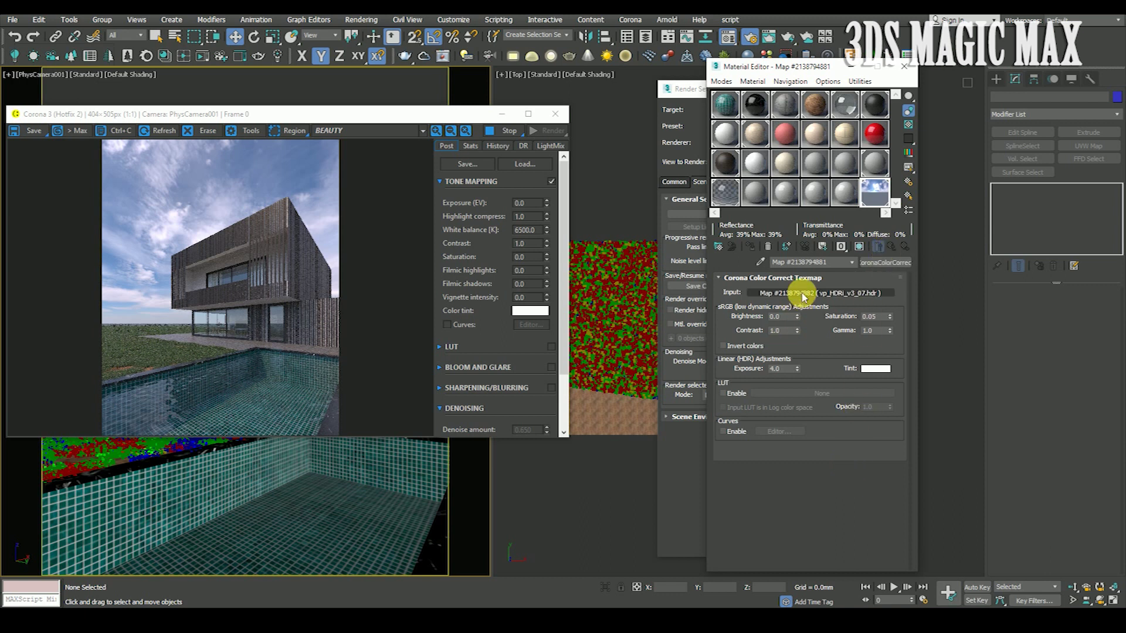
Try a highlight compression of 2 in the render's tone mapping and restore it to 1.
left_click(530, 223)
double_click(531, 218)
type("2")
key("Return")
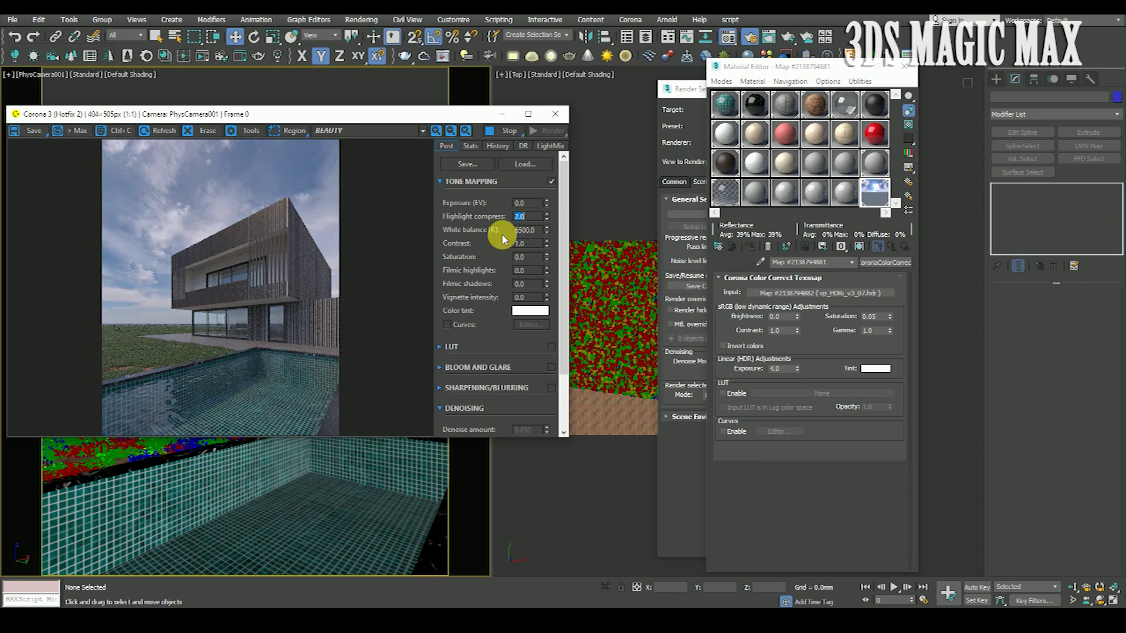
double_click(526, 203)
double_click(532, 216)
type("1")
key("Return")
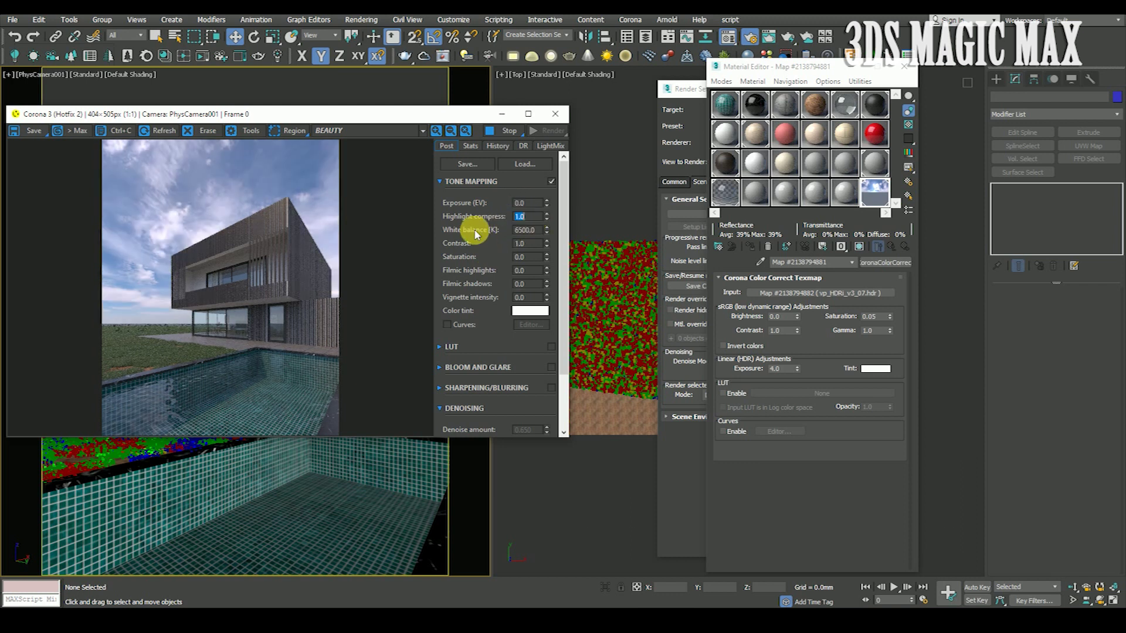
Enable the LUT in the render's post-processing and choose the preset whose name ends in graphic_02.
left_click(551, 348)
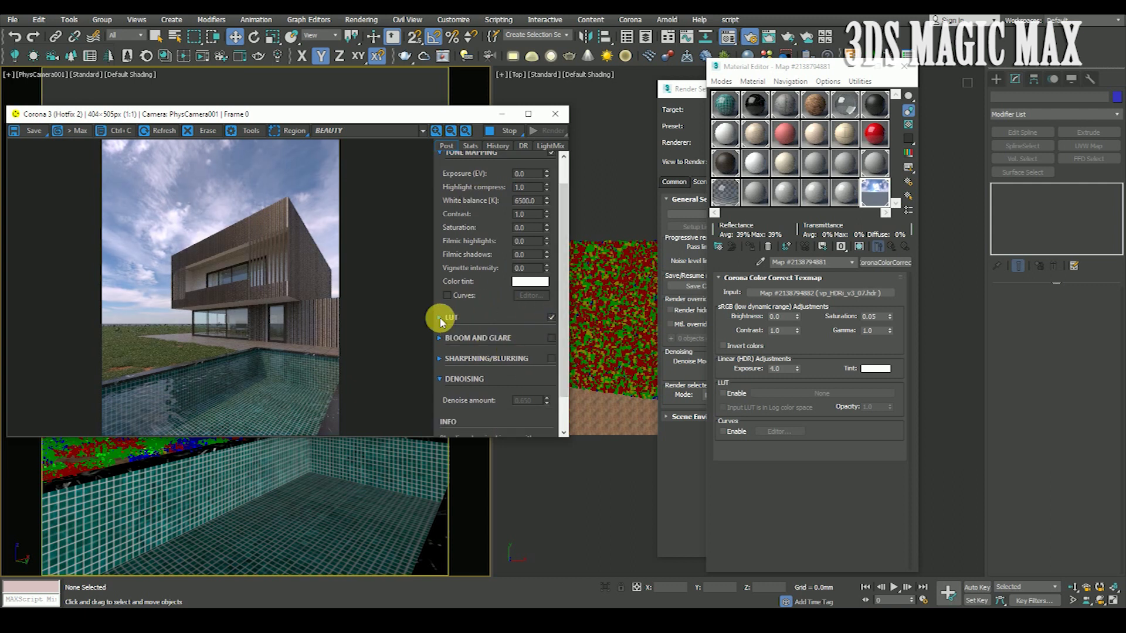
left_click(544, 352)
left_click_drag(545, 508, 547, 551)
left_click(483, 532)
Try a LUT opacity of 0.3, set it to 0.4, and inspect the house in the interactive render.
double_click(519, 397)
type(".3")
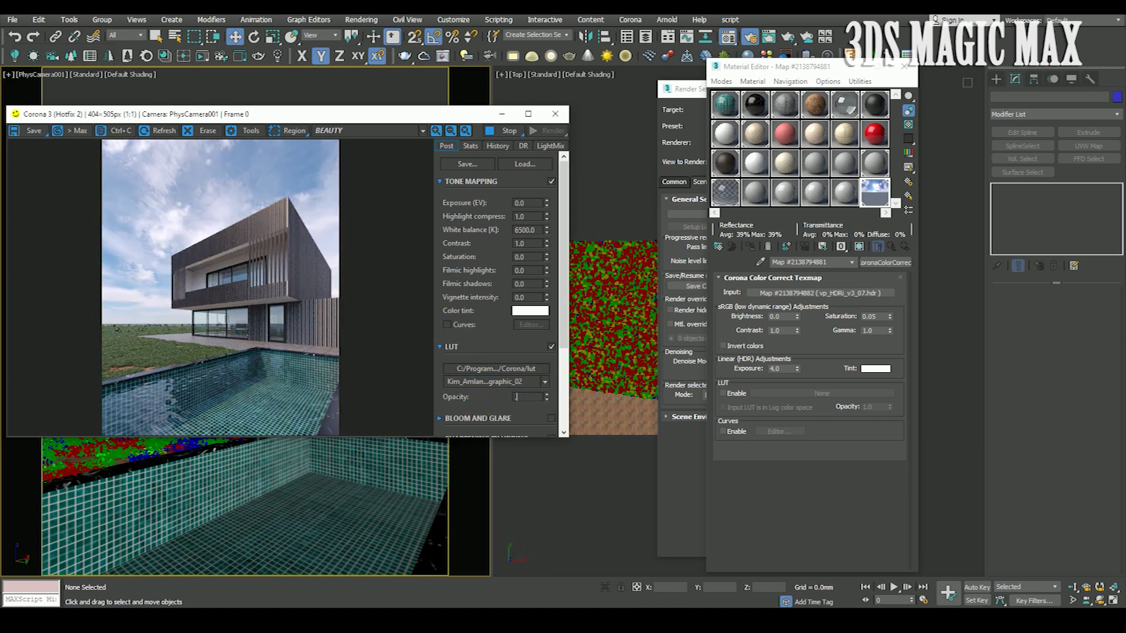
key("Return")
type(".4")
key("Return")
scroll(322, 334, "up", 2)
scroll(238, 302, "down", 2)
scroll(248, 224, "up", 2)
scroll(273, 232, "down", 2)
scroll(244, 394, "up", 2)
scroll(296, 349, "down", 2)
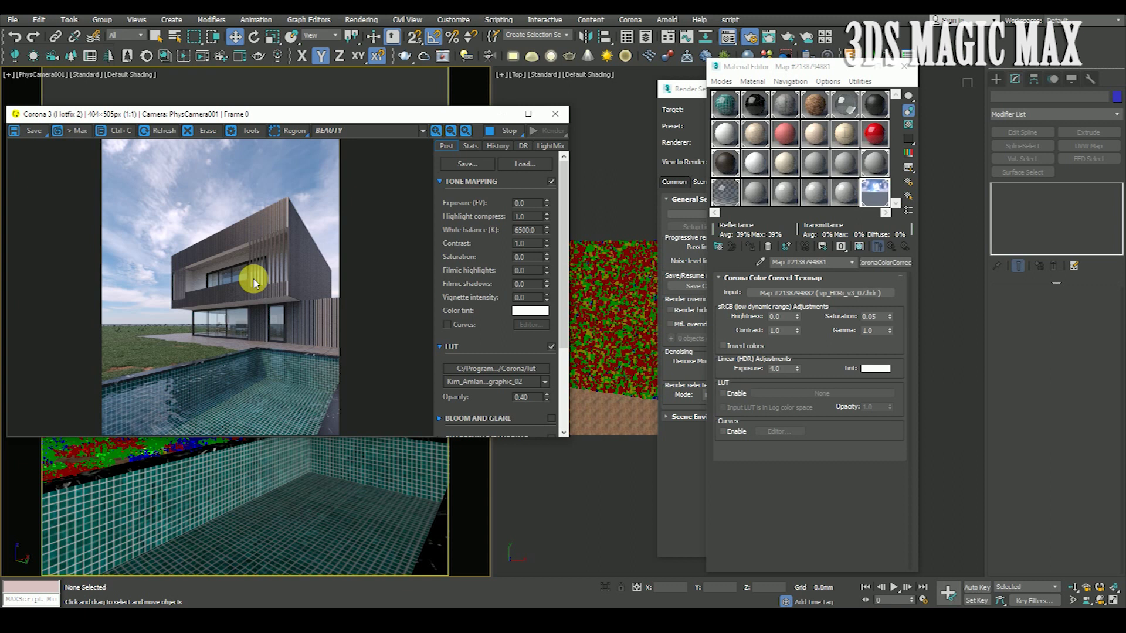
Start loading a replacement image for the HDRI bitmap and browse to the HDR folder inside HDRi_v1.
left_click(859, 293)
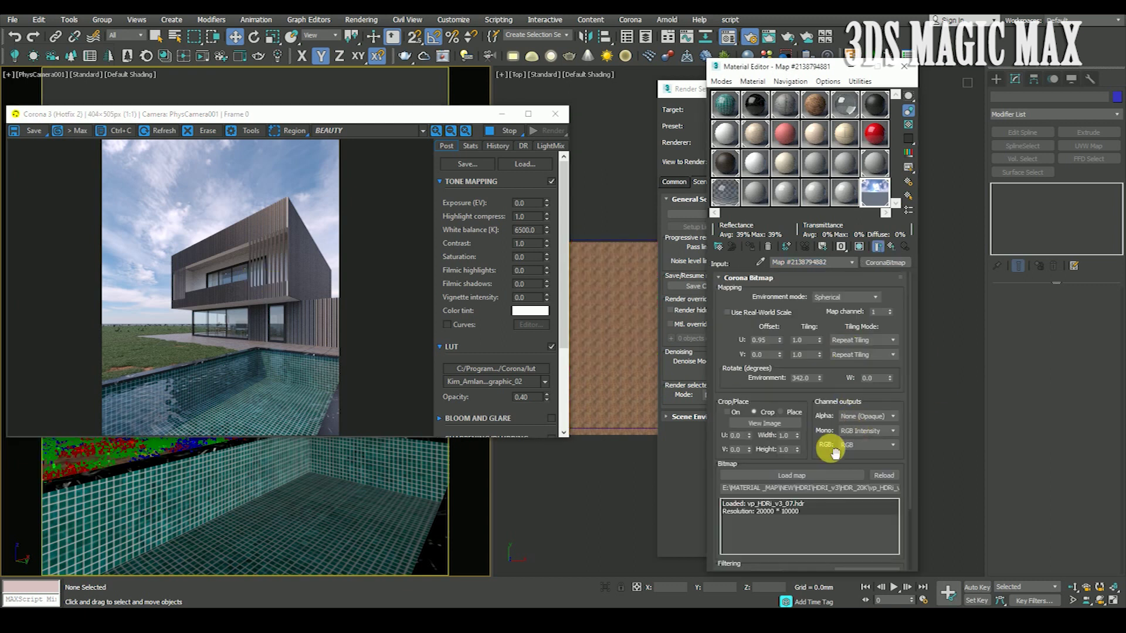
left_click(817, 475)
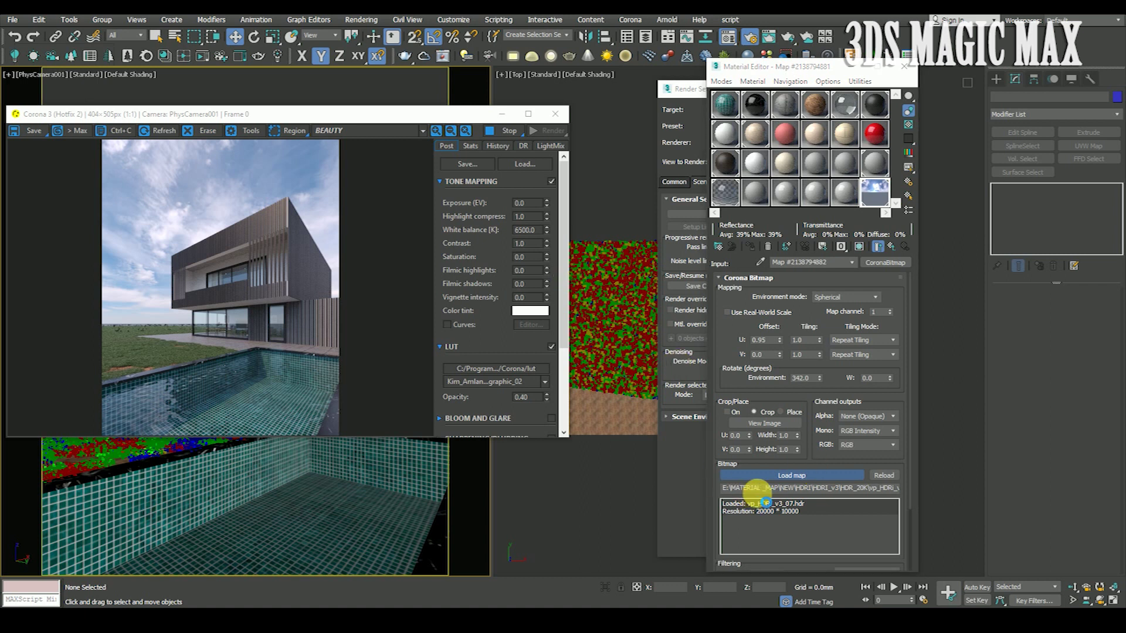
left_click(785, 475)
left_click(249, 61)
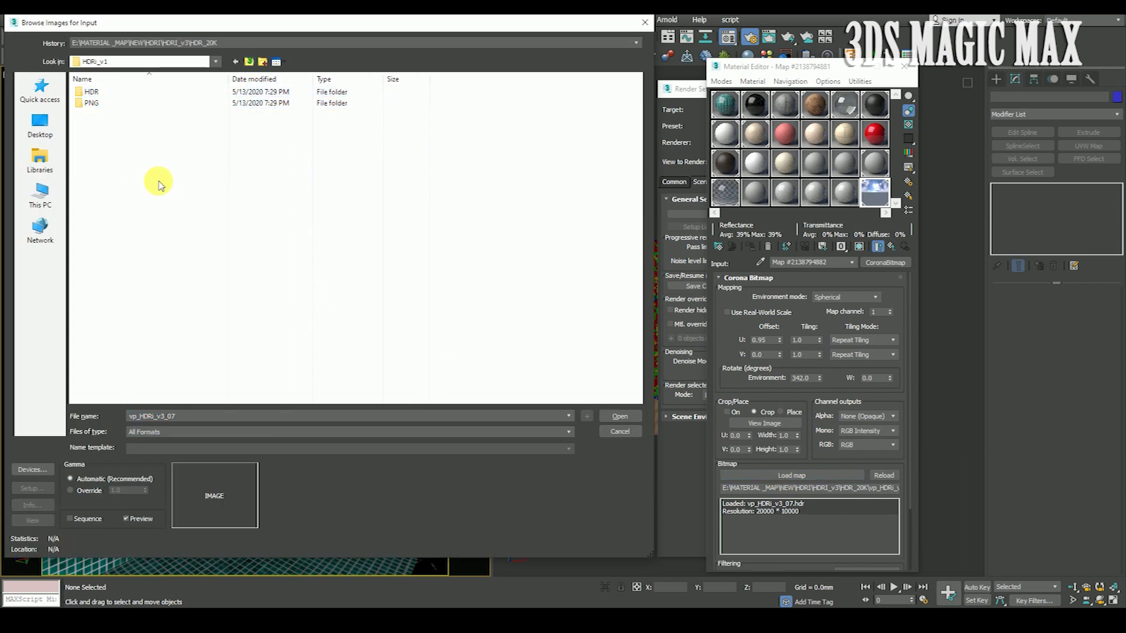
double_click(91, 92)
Preview the skies numbered 06 to 08 and load VizPeople_non_commercial_hdr_v1_07 into the HDRI bitmap.
left_click(187, 148)
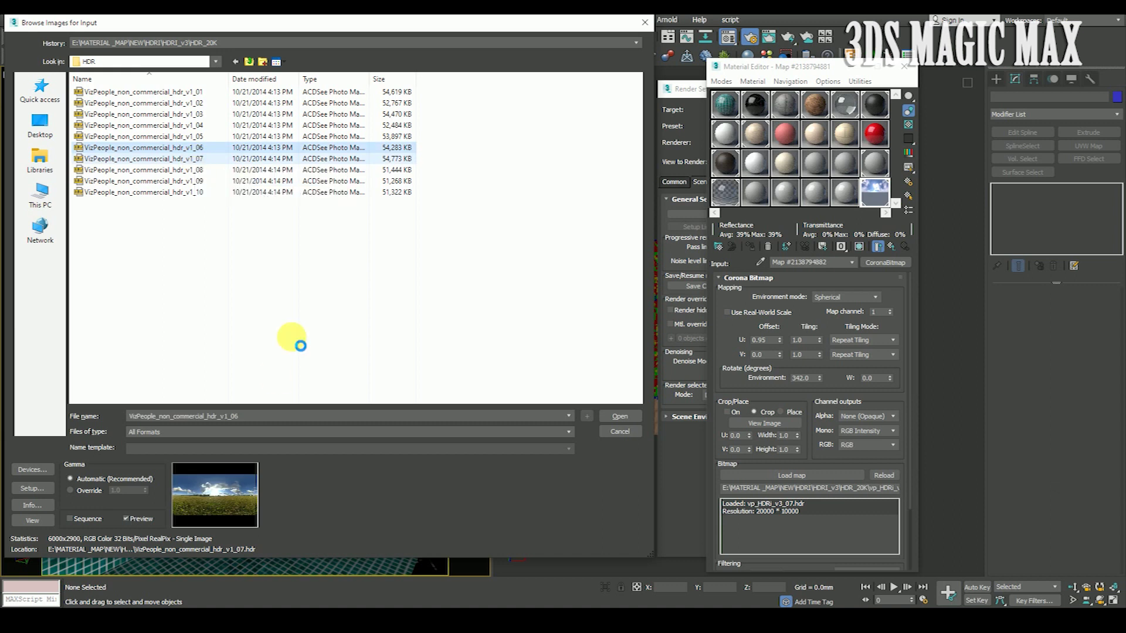
key("Down")
key("Down")
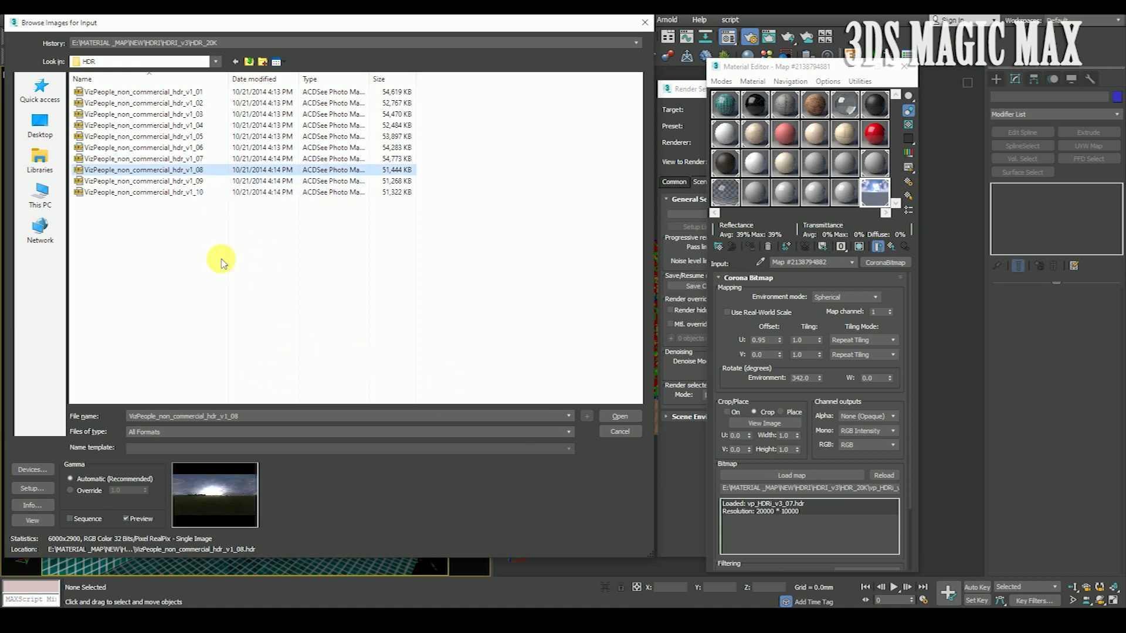
left_click(196, 158)
left_click(623, 417)
left_click(178, 270)
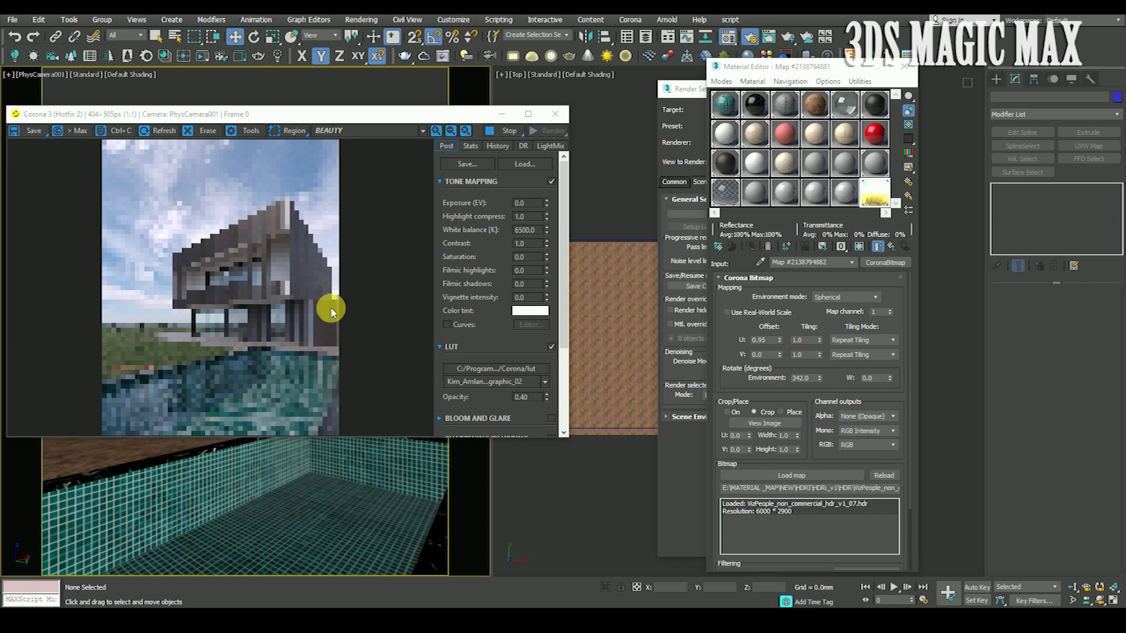
Return to the parent color correct map, set its exposure to 1 and reset its saturation to 0.
left_click(893, 250)
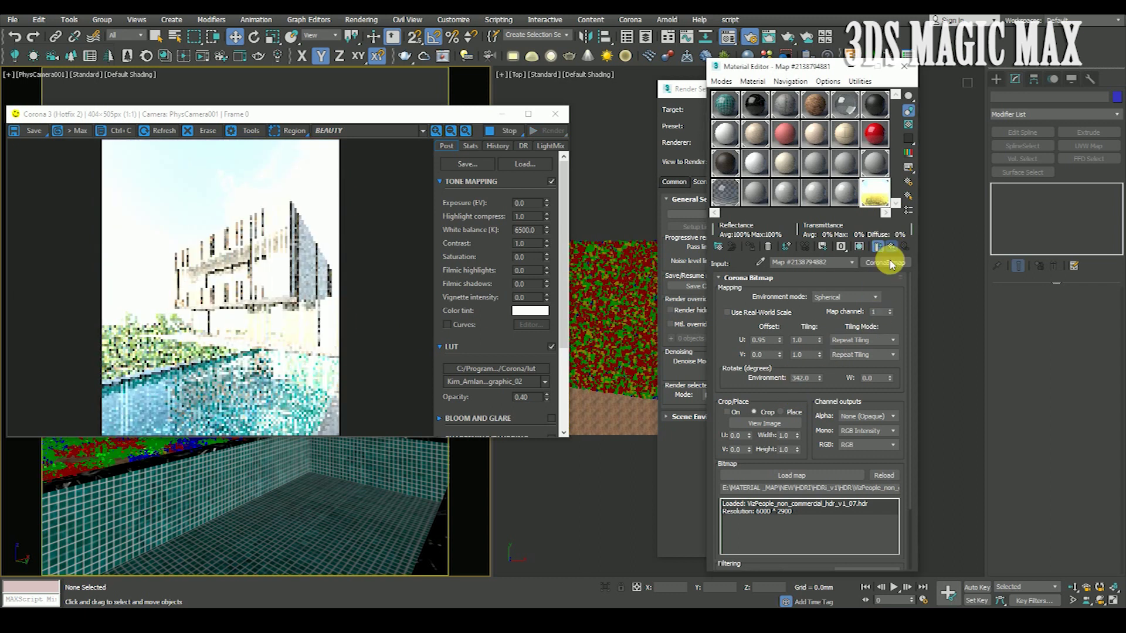
double_click(775, 368)
type("1")
key("Return")
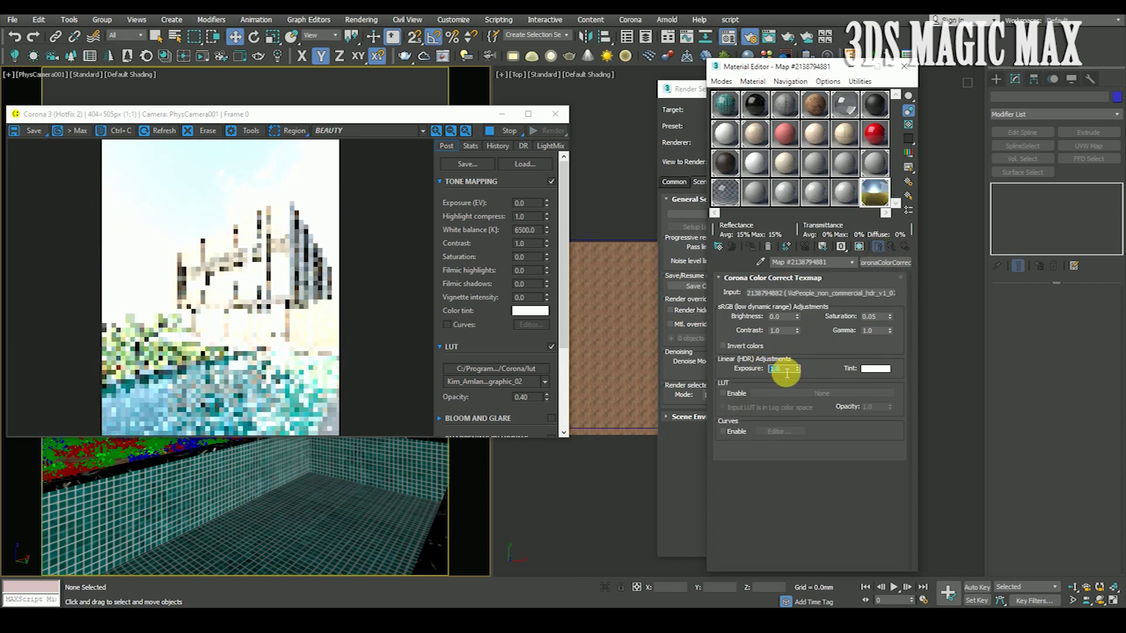
right_click(890, 316)
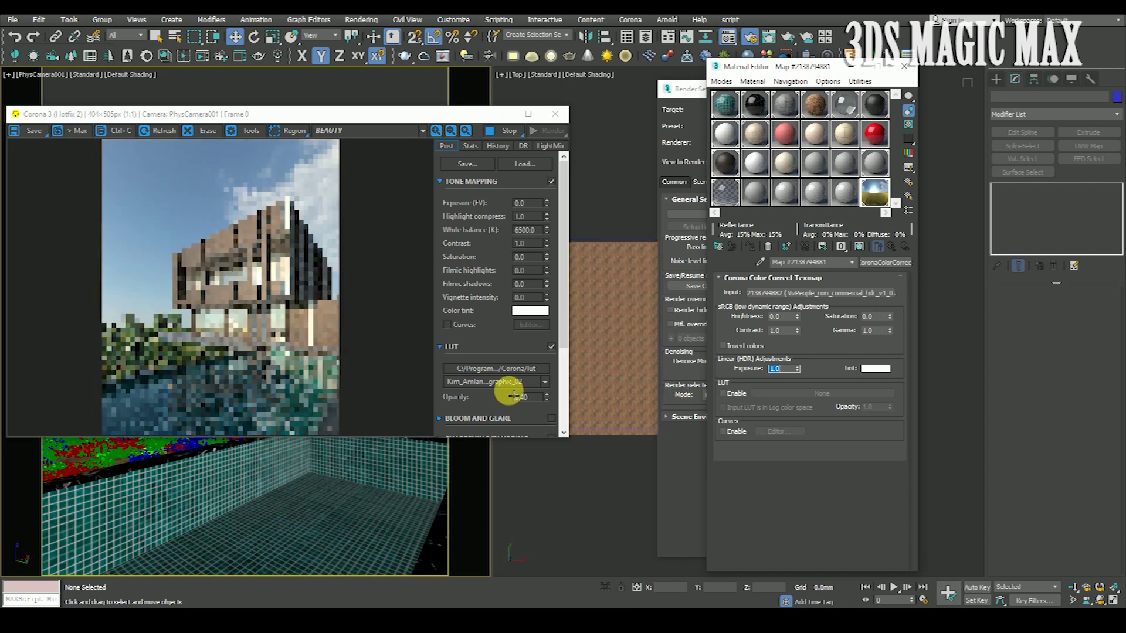
Examine the new sky's light on the slatted facade and windows up close in the interactive render.
scroll(286, 319, "up", 3)
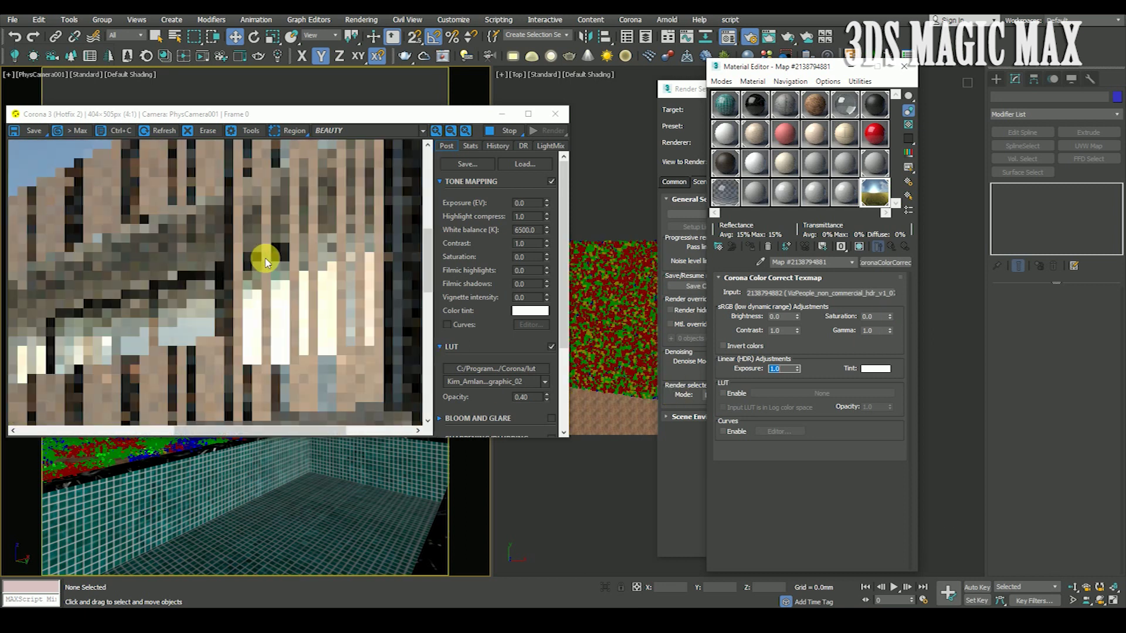
scroll(279, 276, "down", 2)
scroll(236, 205, "up", 3)
scroll(237, 203, "down", 2)
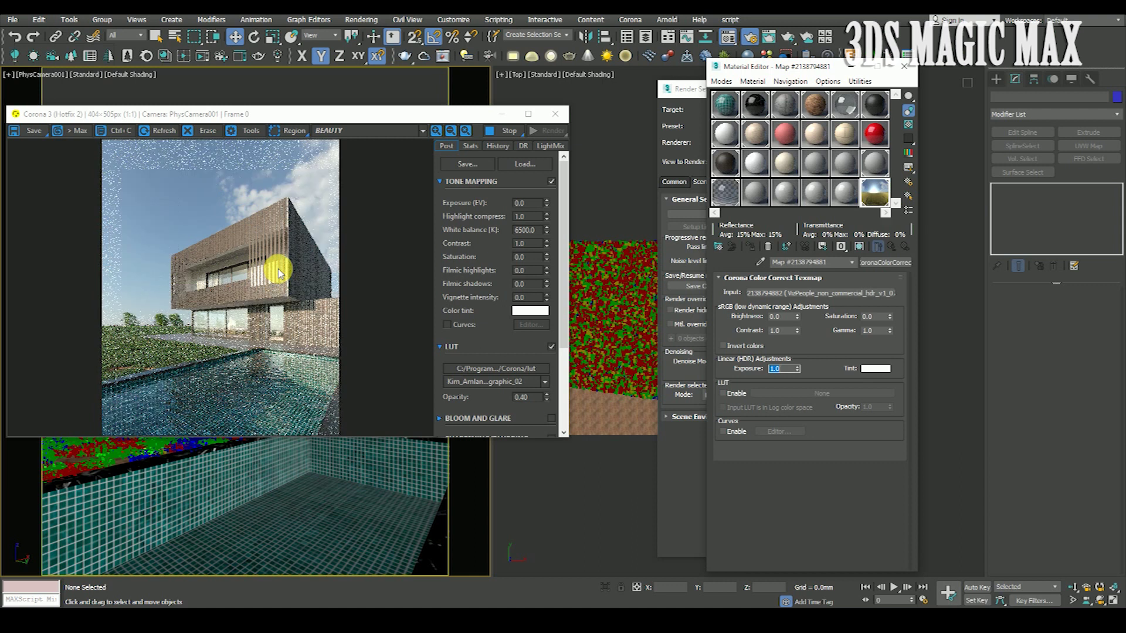
scroll(234, 289, "up", 2)
scroll(239, 284, "down", 2)
scroll(269, 255, "up", 2)
scroll(281, 262, "down", 2)
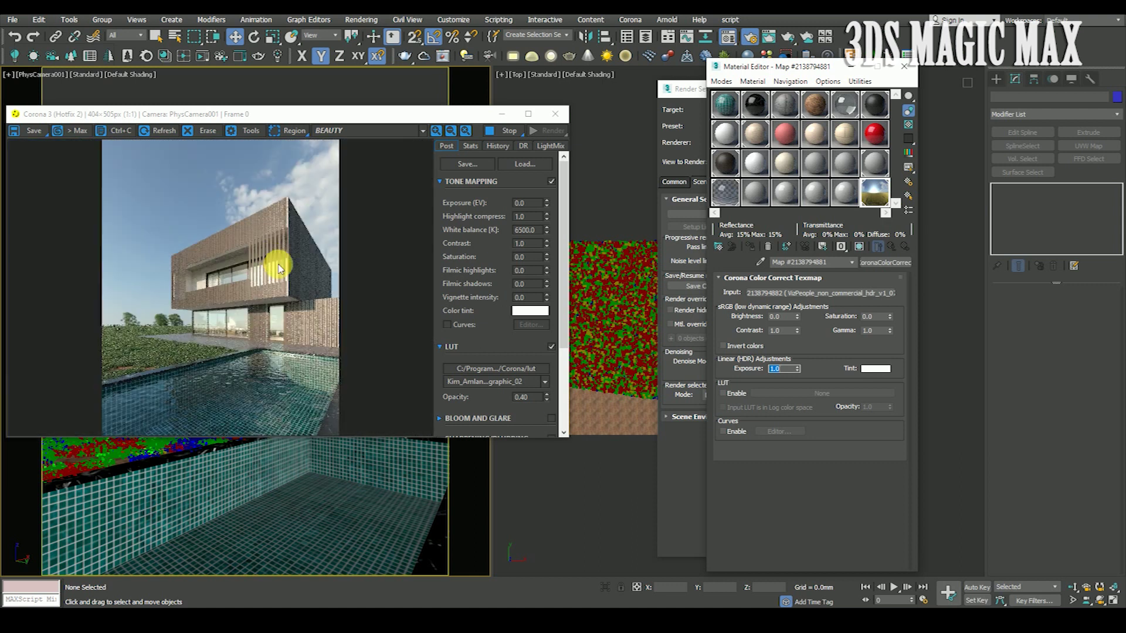
Reopen the HDRI bitmap settings, reset the U offset to 0, and step it through 0.1 and 0.2 to 0.3.
left_click(845, 293)
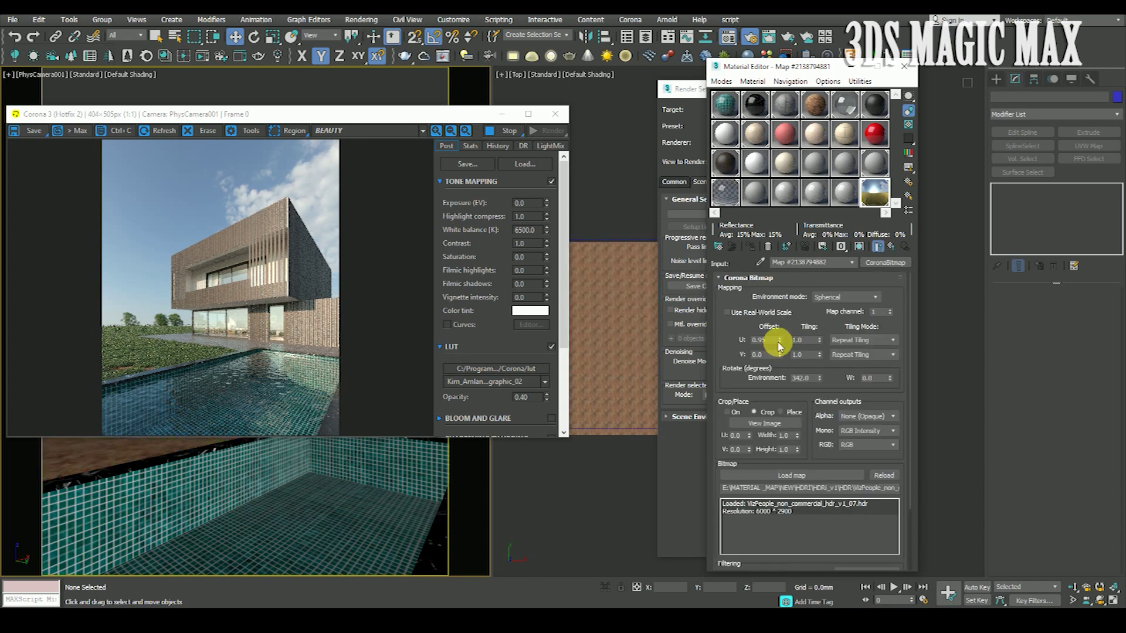
right_click(779, 340)
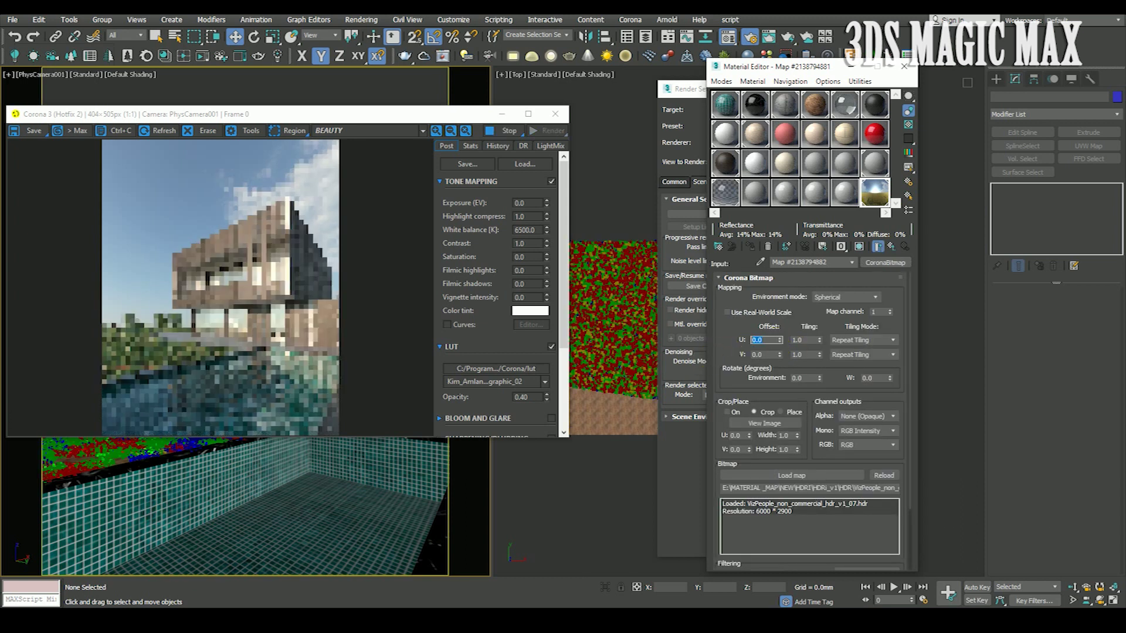
type("0.1")
key("Return")
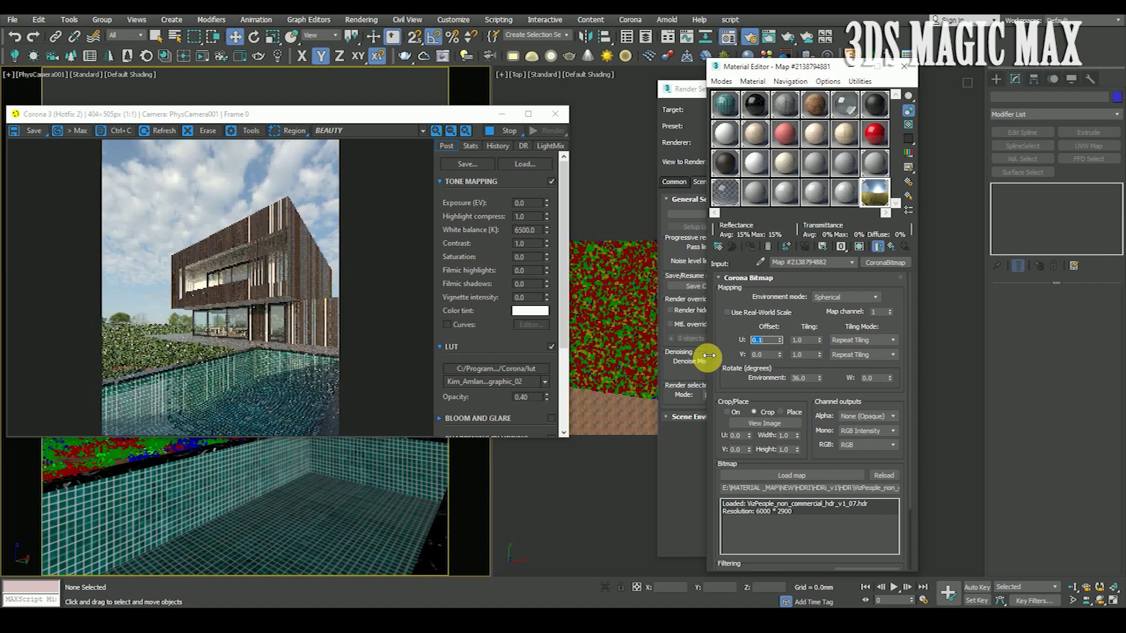
type("0.2")
key("Return")
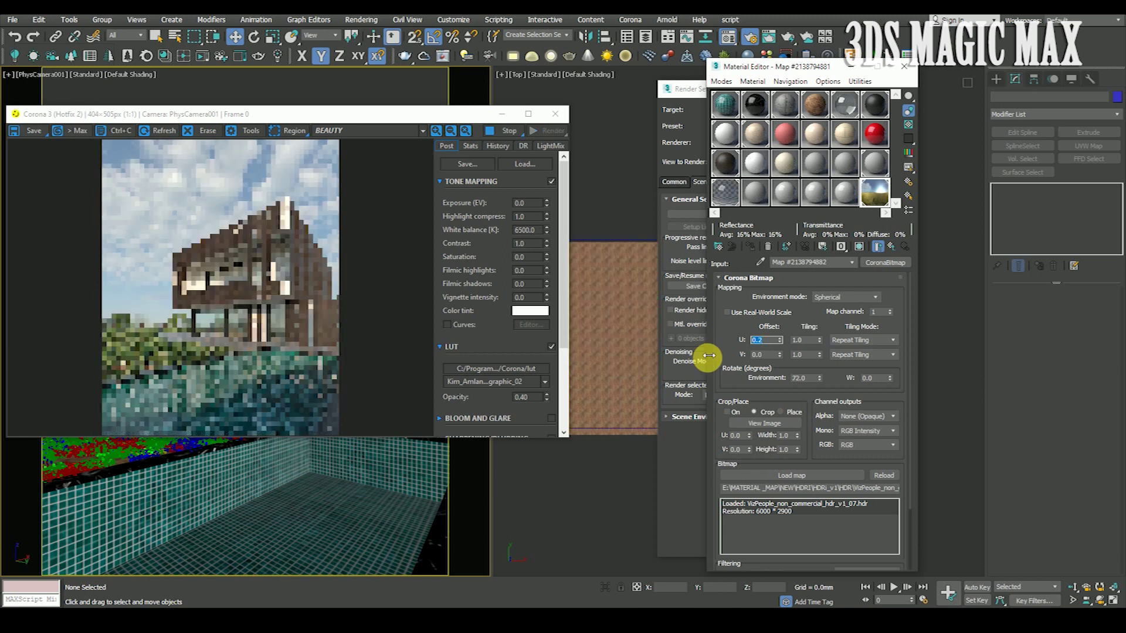
type("0.3")
key("Return")
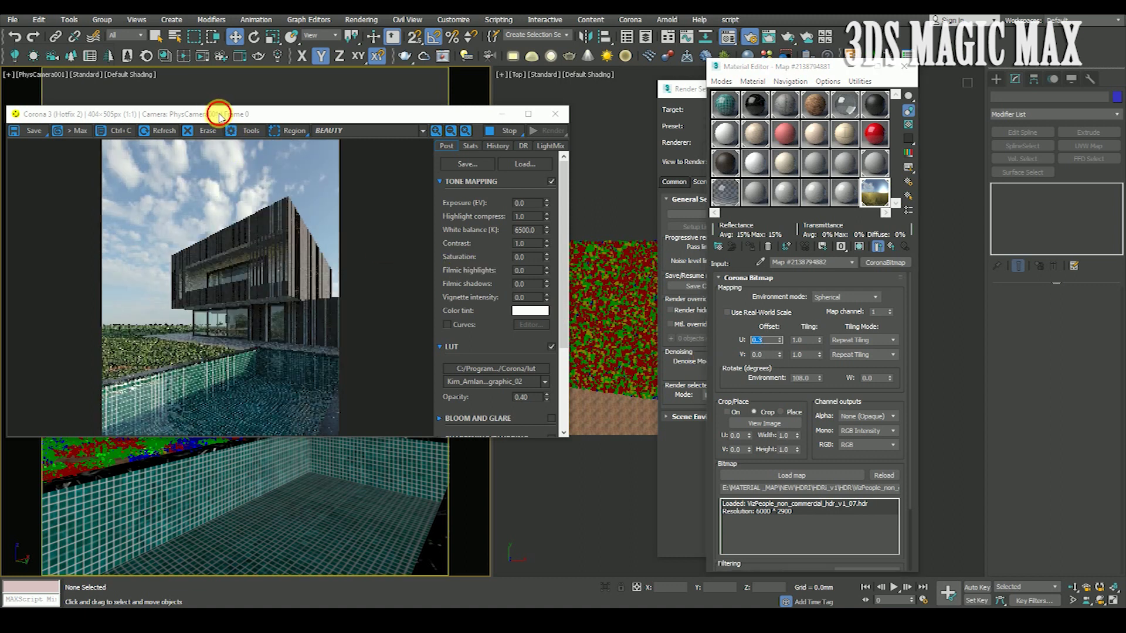
Enlarge and reposition the interactive render window to show the house and pool at a bigger size.
left_click_drag(216, 114, 172, 68)
left_click_drag(525, 392, 526, 578)
left_click_drag(258, 68, 328, 36)
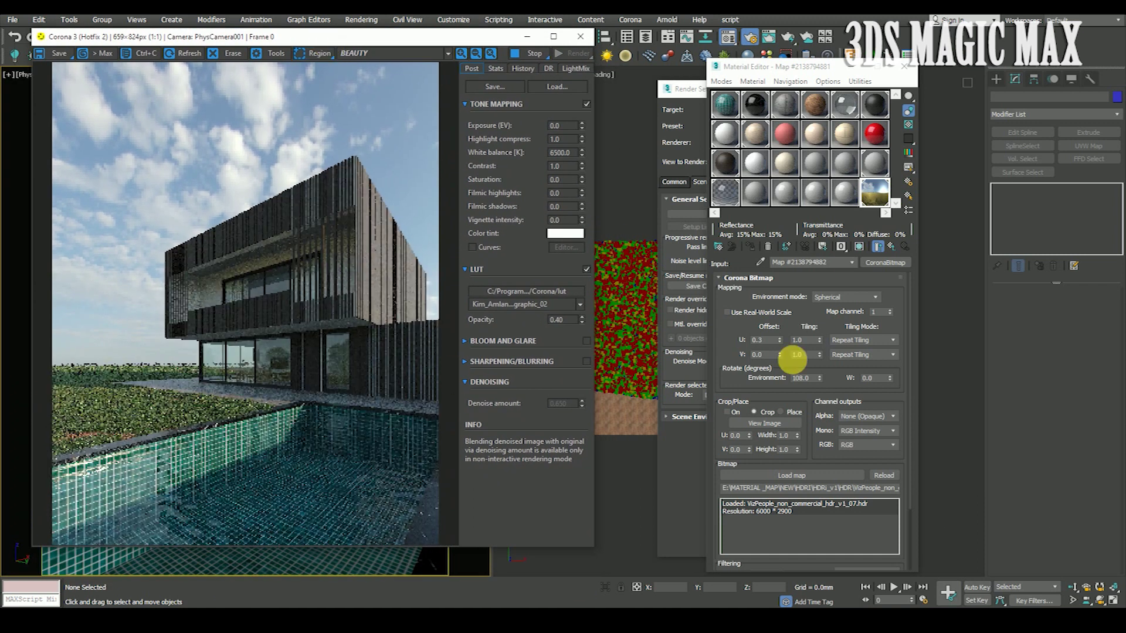
Step the HDRI bitmap's U offset through 0.5 and 0.6 to 0.7 to compare the sky rotations.
left_click_drag(774, 341, 726, 348)
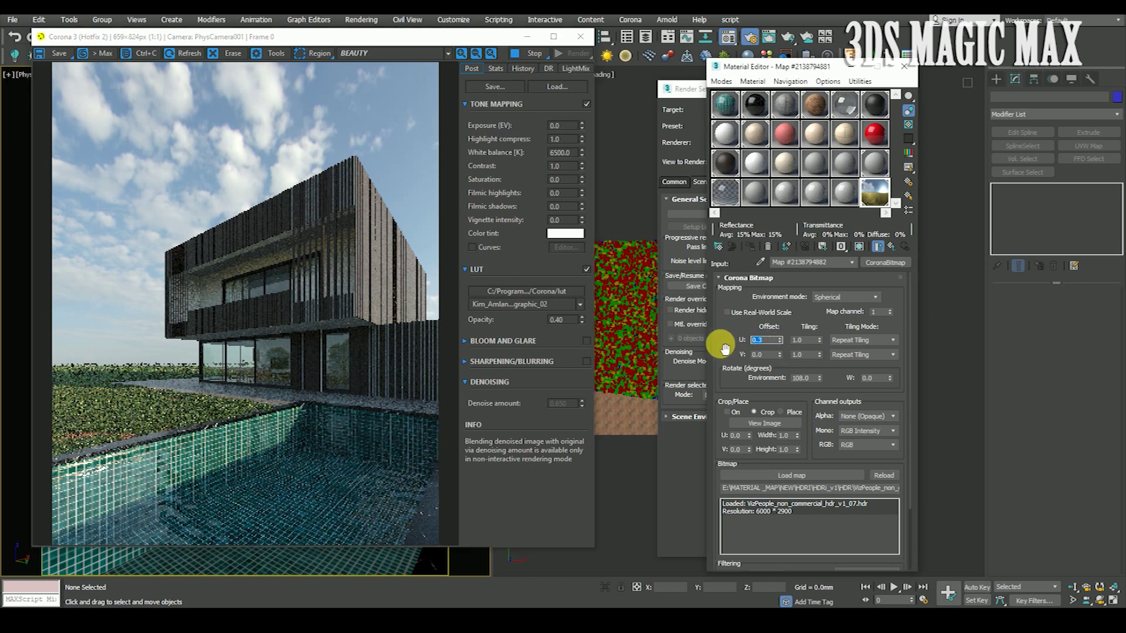
type("0.5")
key("Return")
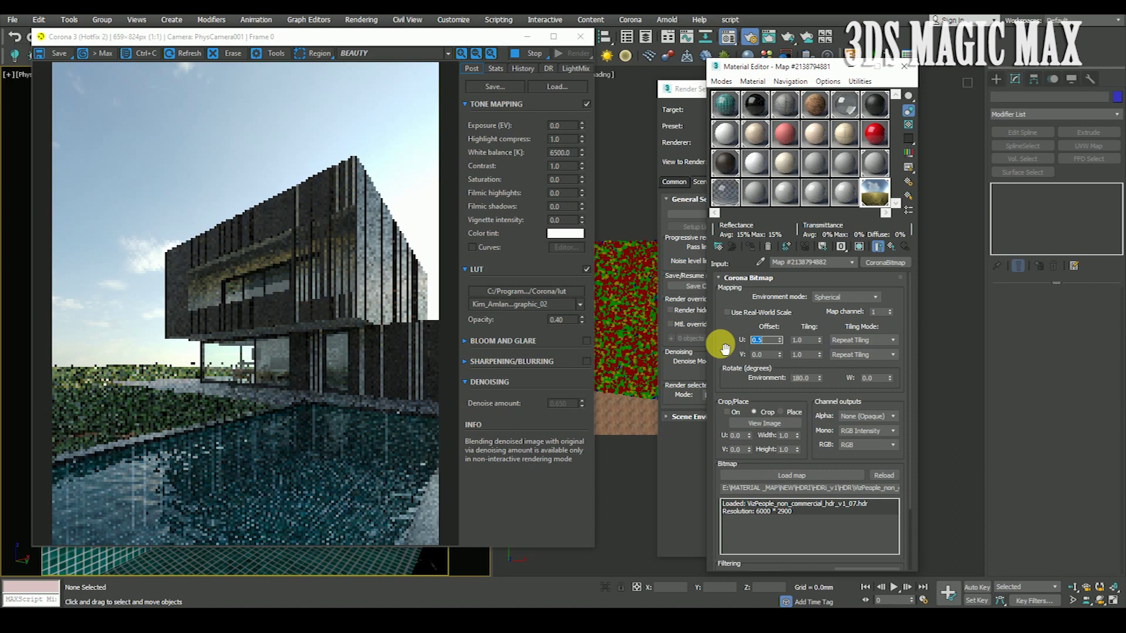
type("0.6")
key("Return")
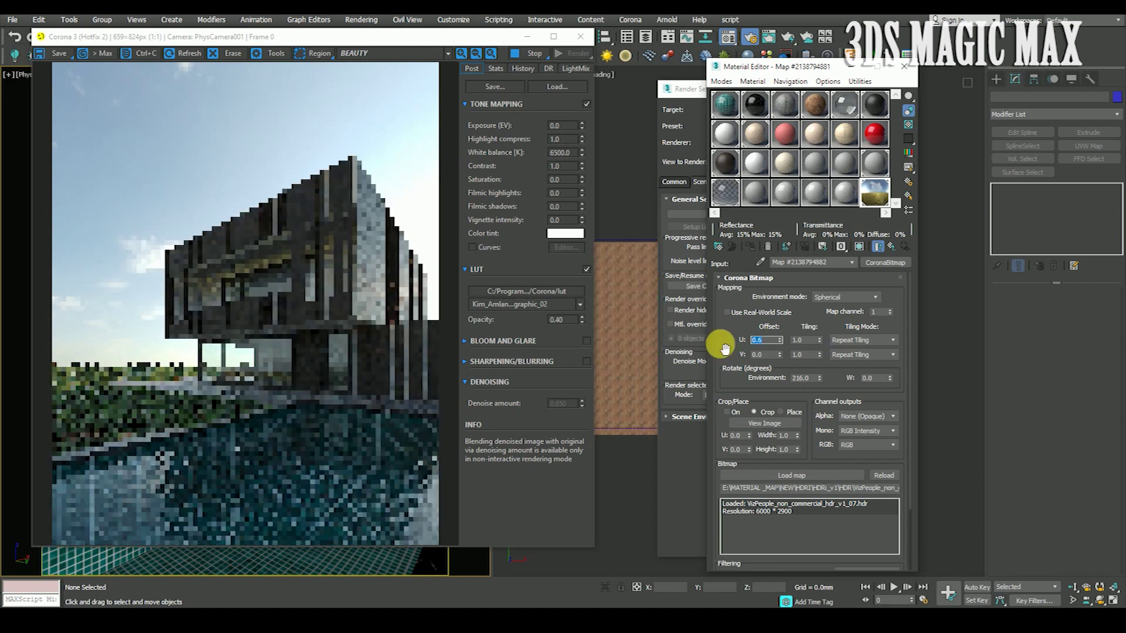
type("0.7")
key("Return")
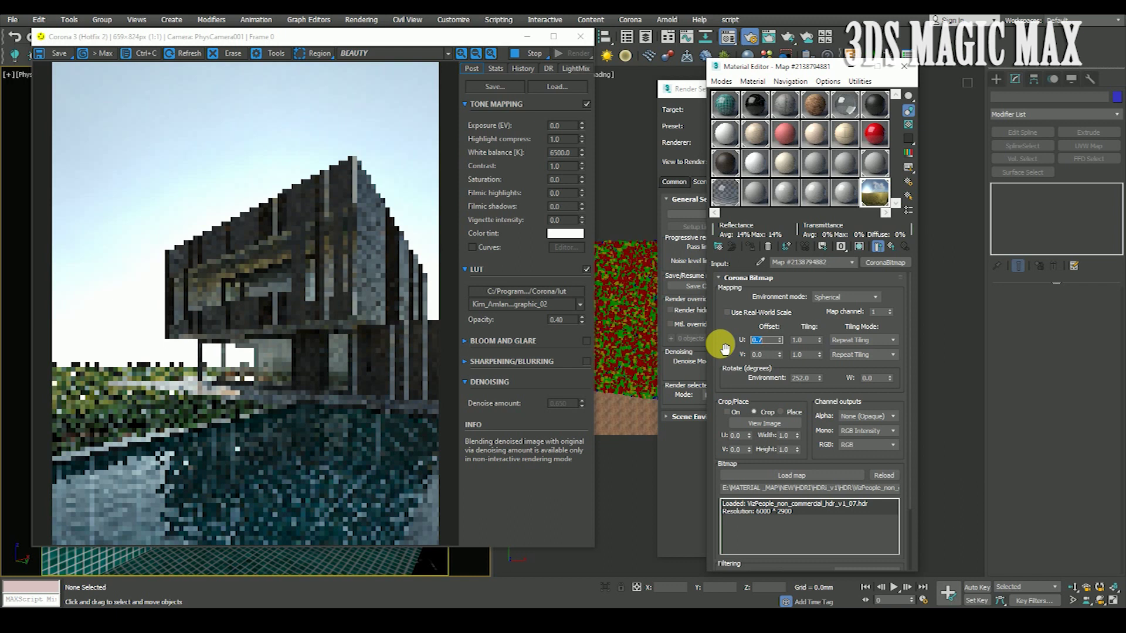
Try U offsets of 0.8, 0.9 and 0.85 on the HDRI bitmap.
key("BackSpace")
type("0.8")
key("Return")
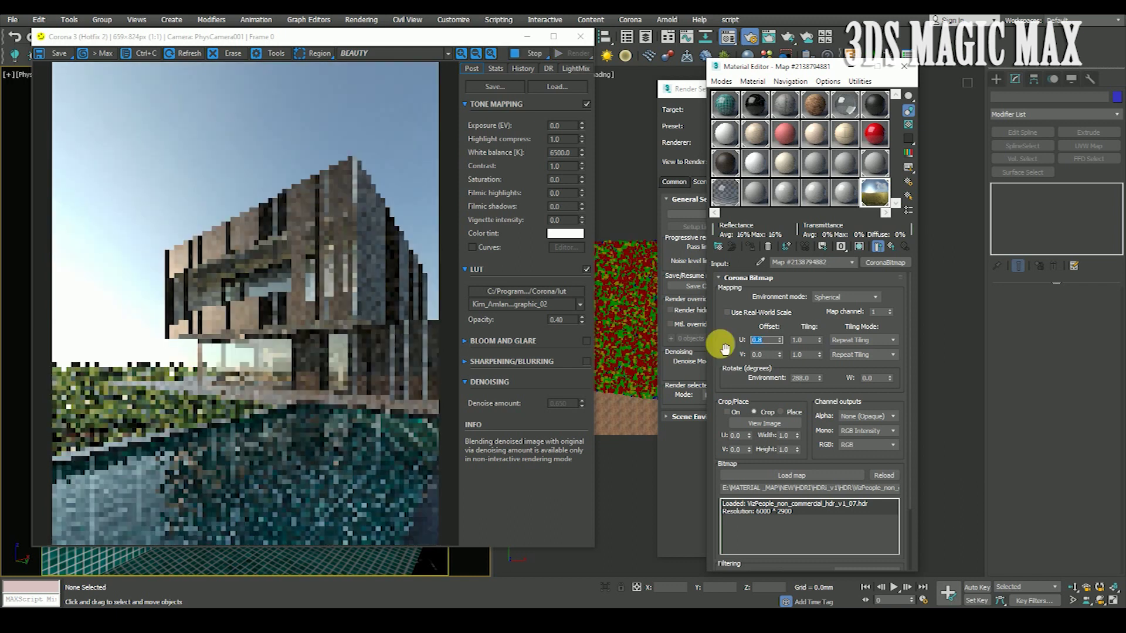
type("0.9")
key("Return")
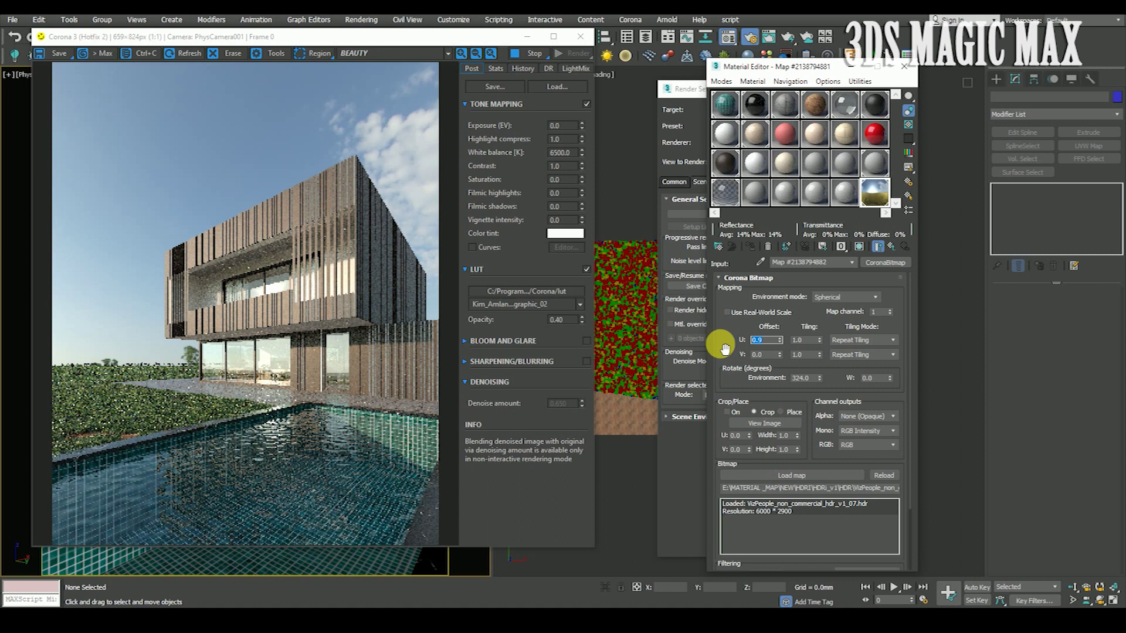
type(".8")
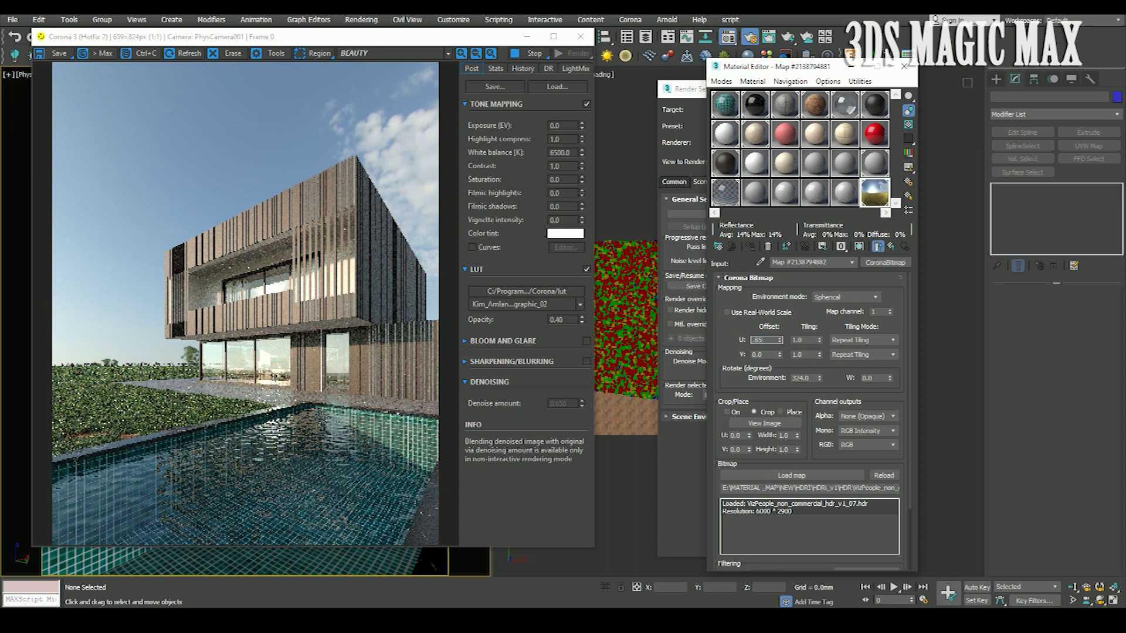
type("5")
key("Return")
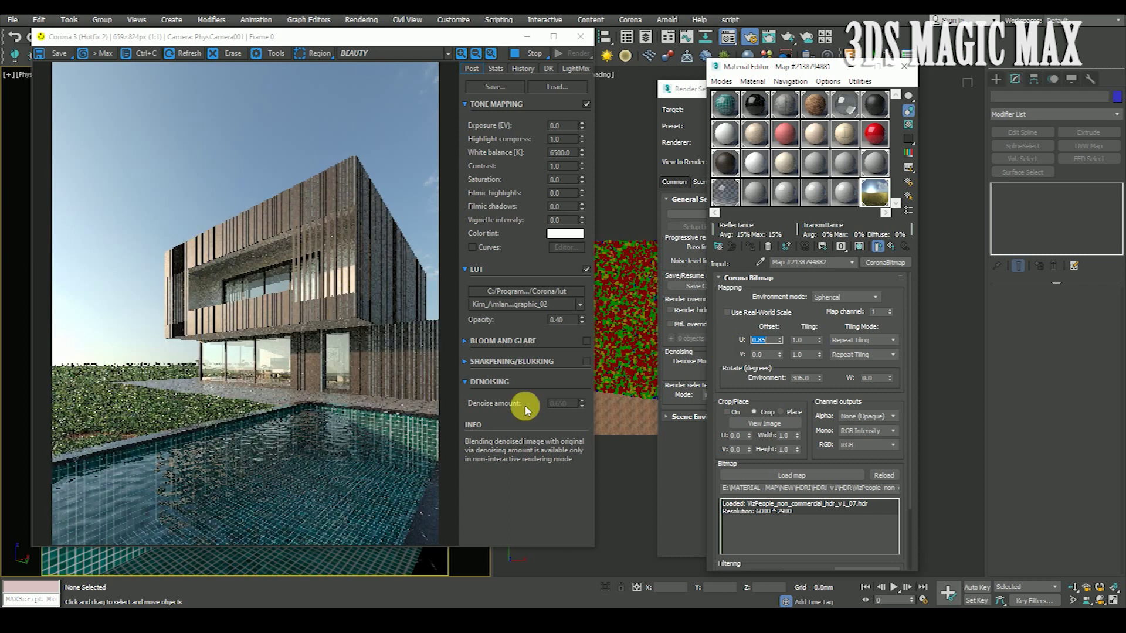
Examine the sunlight on the facade, lawn and pool up close in the interactive render.
scroll(210, 309, "up", 1)
scroll(320, 350, "down", 1)
scroll(273, 221, "up", 1)
scroll(322, 239, "down", 1)
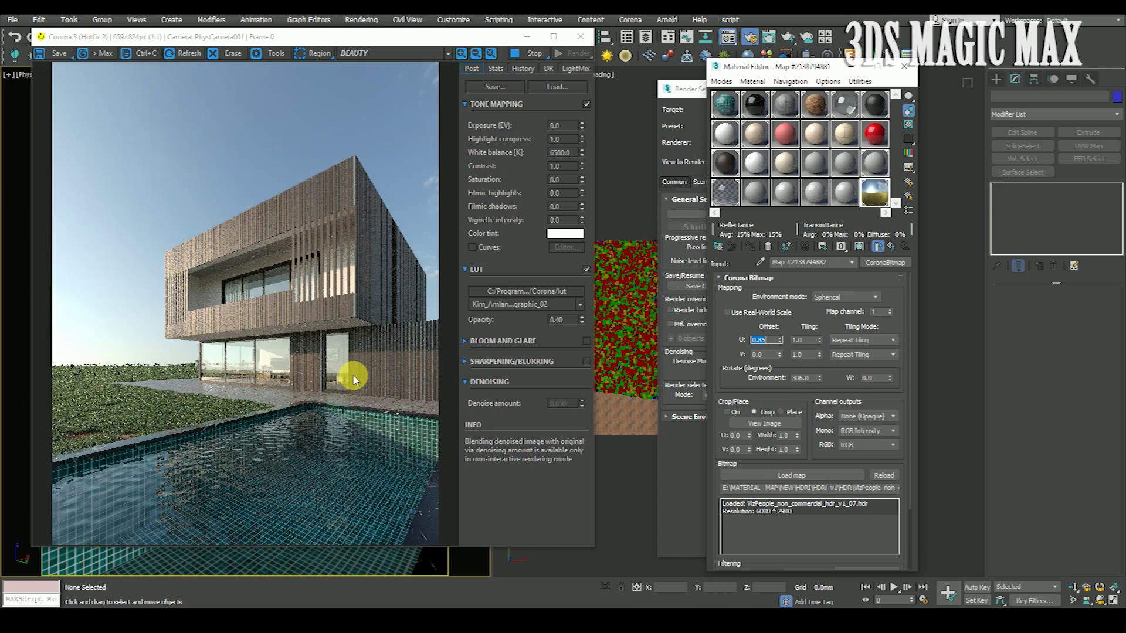
scroll(319, 296, "up", 2)
scroll(311, 297, "down", 1)
scroll(316, 302, "down", 1)
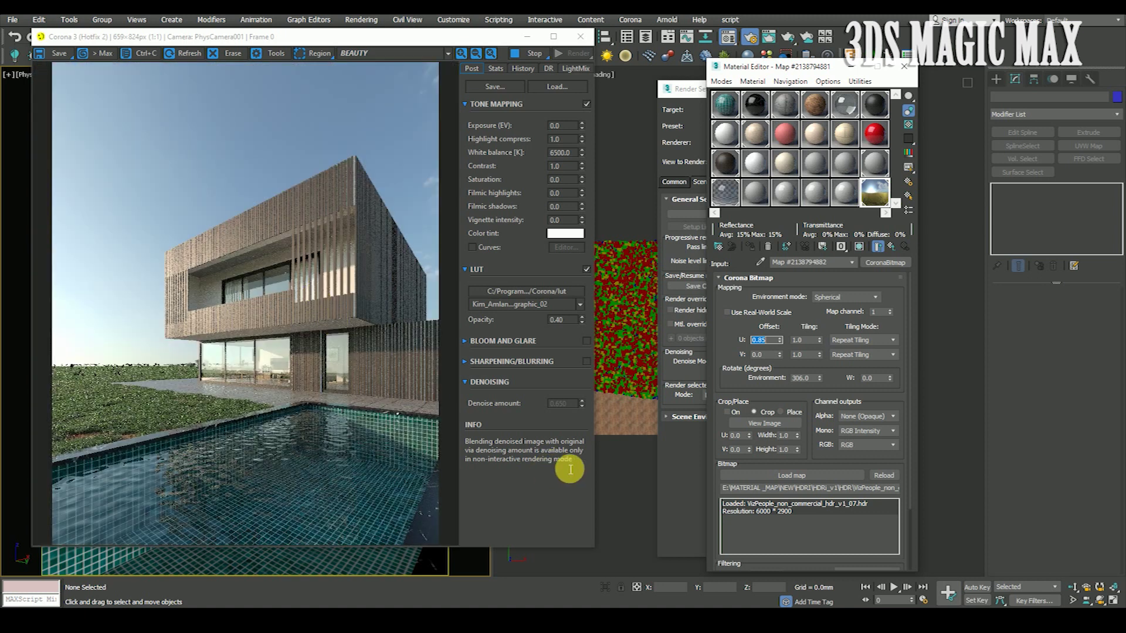
scroll(140, 420, "up", 2)
scroll(213, 372, "down", 1)
scroll(217, 382, "down", 1)
scroll(94, 390, "up", 2)
left_click_drag(93, 389, 188, 384)
scroll(206, 397, "down", 2)
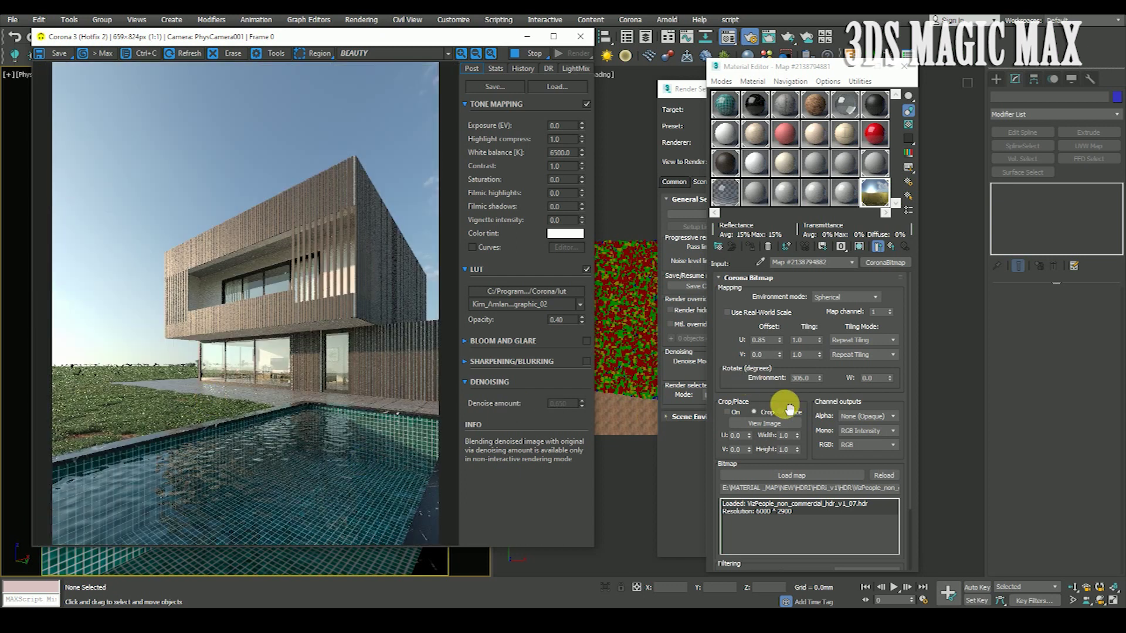
Try U offsets of 0.8 and 1 on the HDRI bitmap and check the house and pool up close.
double_click(775, 344)
type("0.8")
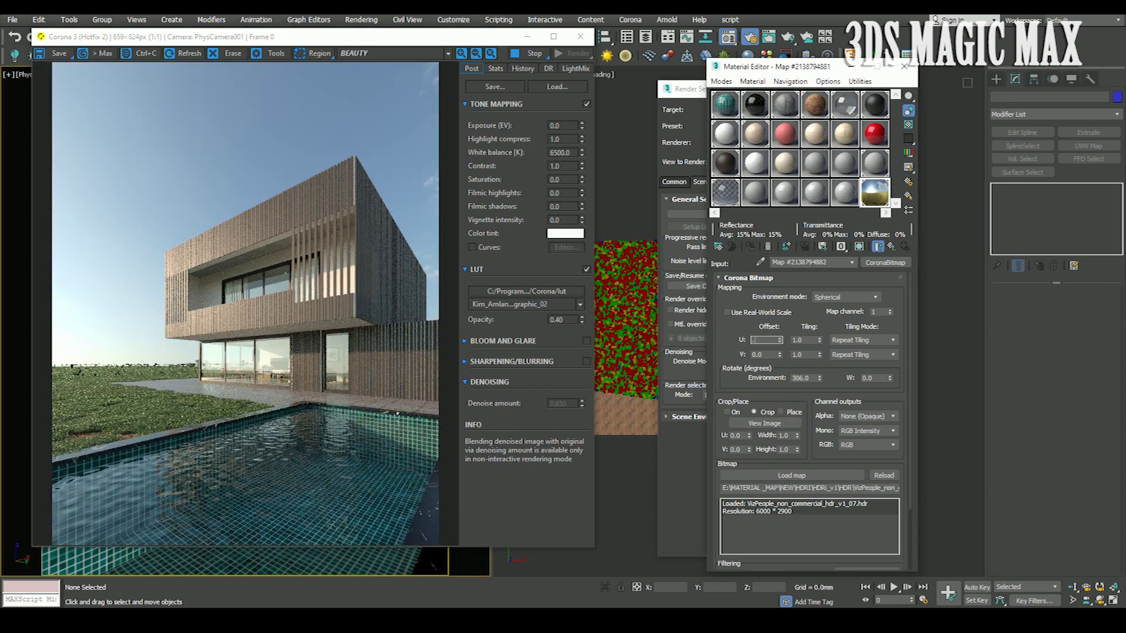
key("Return")
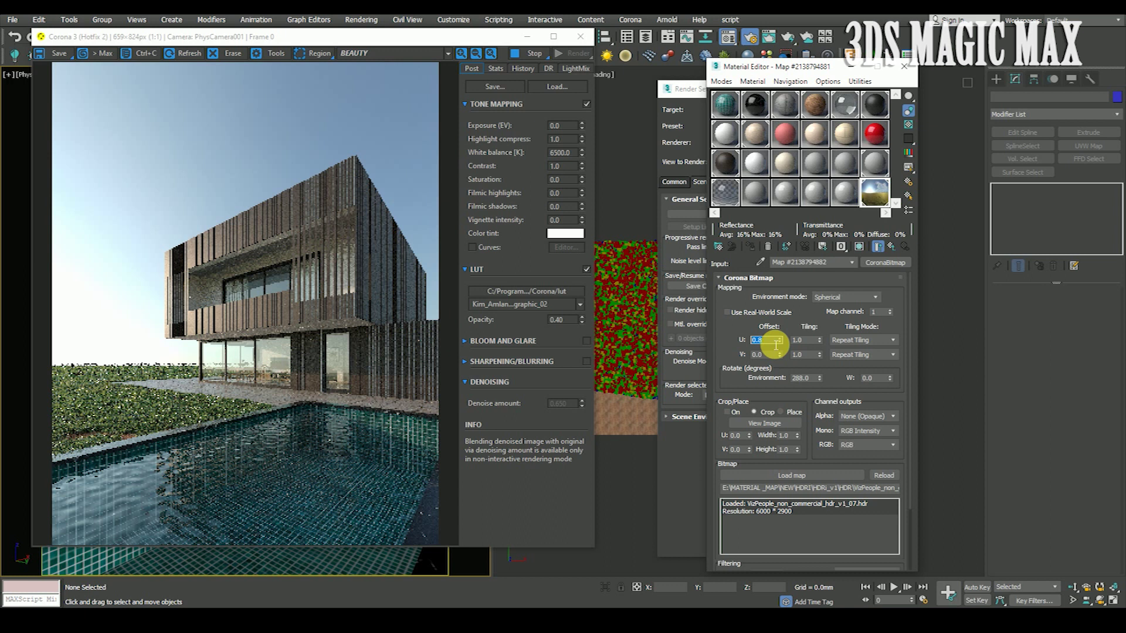
type("1")
key("Return")
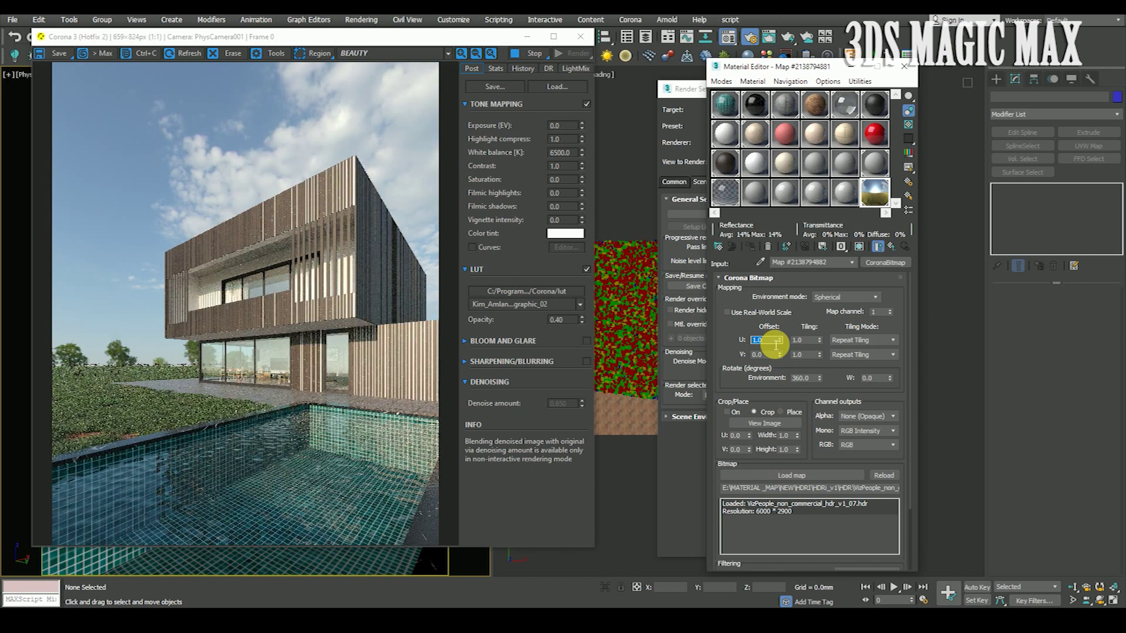
scroll(352, 420, "up", 4)
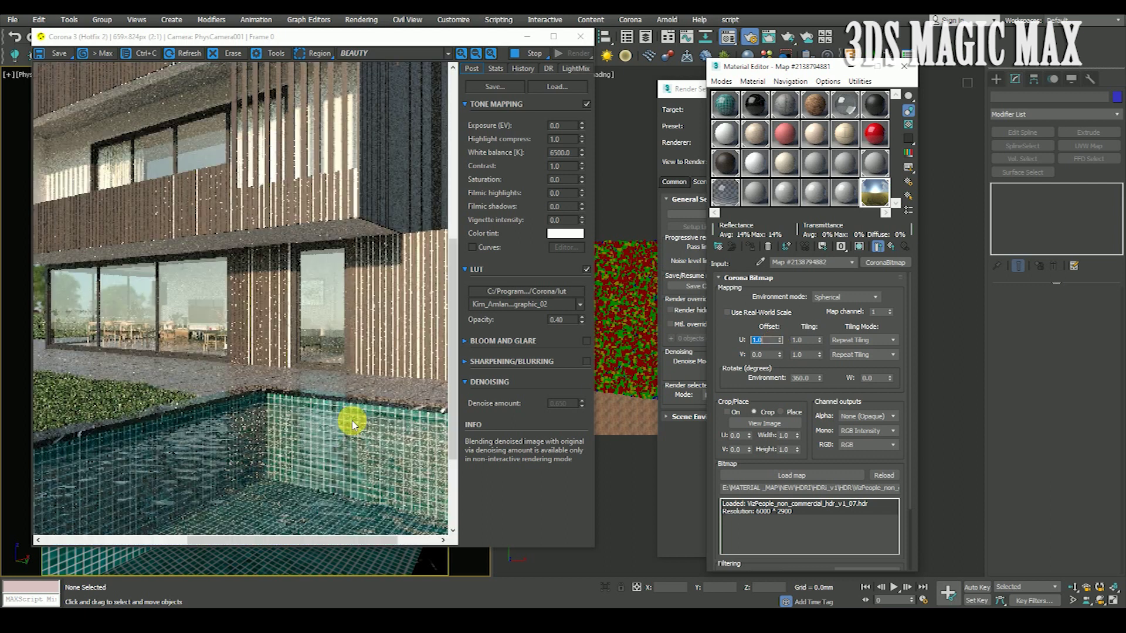
scroll(299, 357, "down", 4)
scroll(259, 442, "up", 2)
scroll(261, 442, "down", 2)
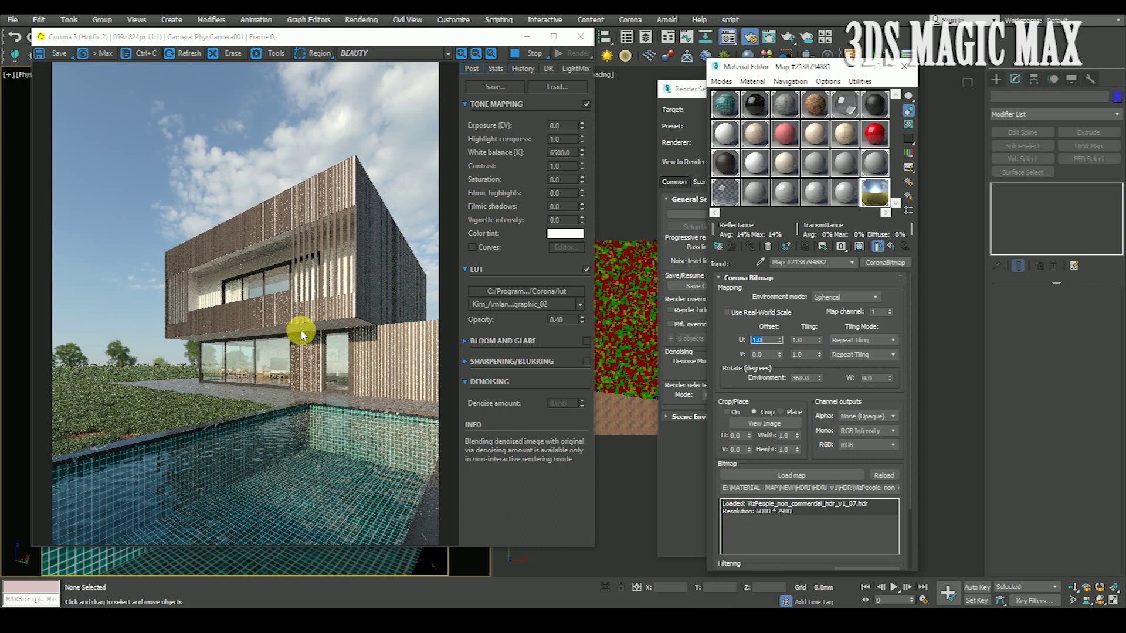
scroll(314, 206, "up", 3)
scroll(315, 206, "down", 3)
Set the HDRI bitmap's U offset to 0.9 and inspect the slatted facade and windows up close.
left_click(767, 340)
type("0.9")
key("Return")
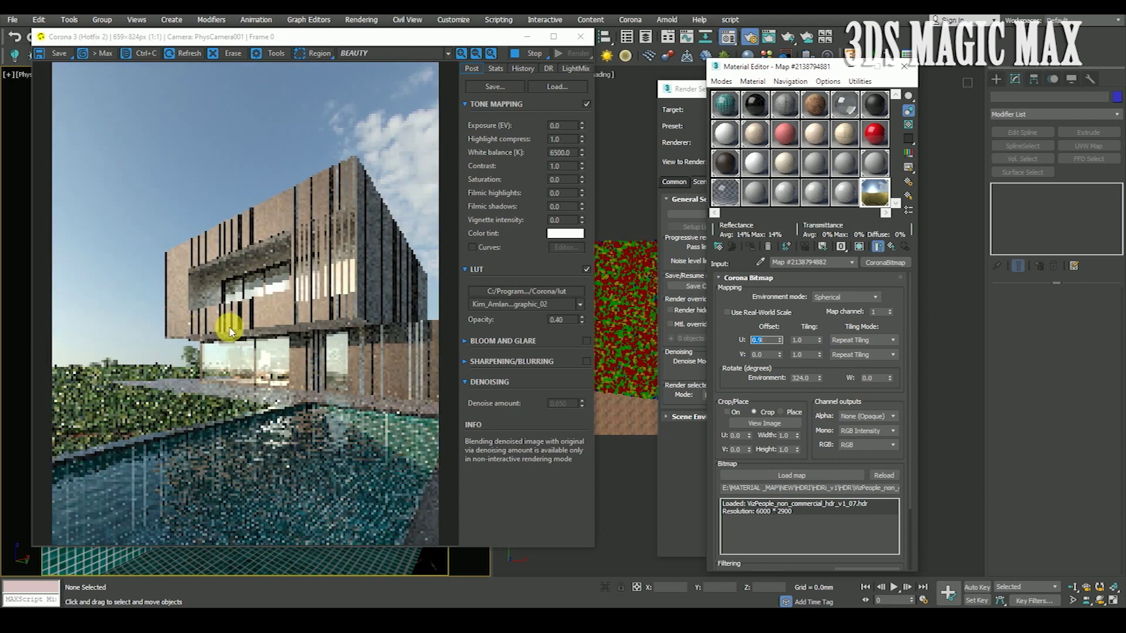
scroll(258, 293, "up", 2)
scroll(278, 281, "down", 2)
scroll(292, 324, "up", 1)
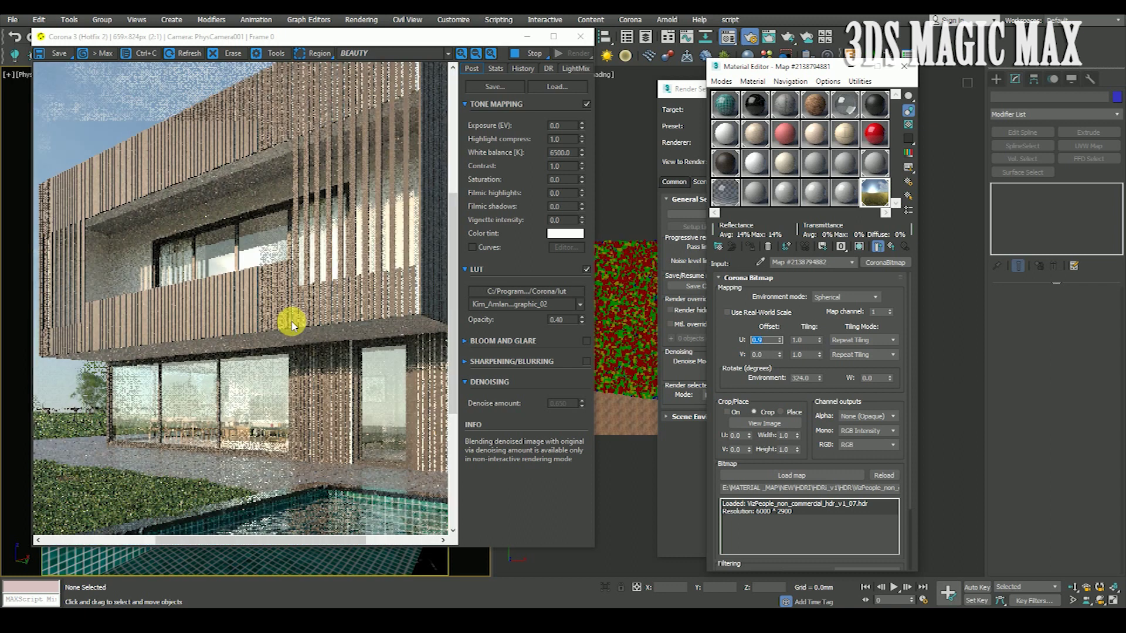
scroll(249, 267, "down", 1)
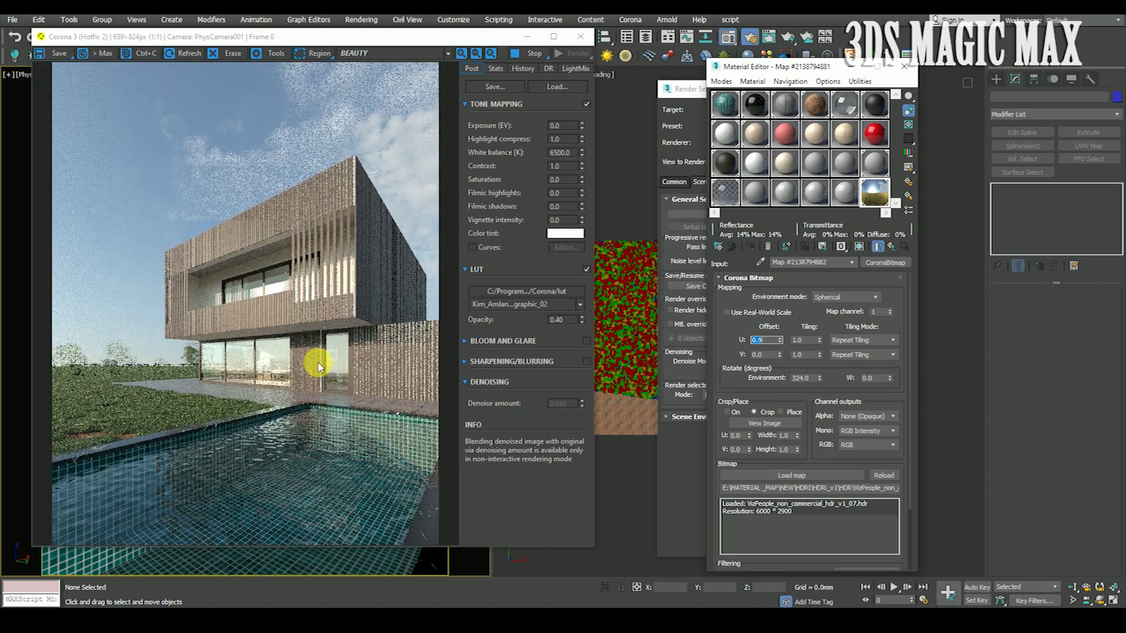
Try highlight compress values of 2 and 5 in the render's tone mapping.
double_click(560, 139)
type("2")
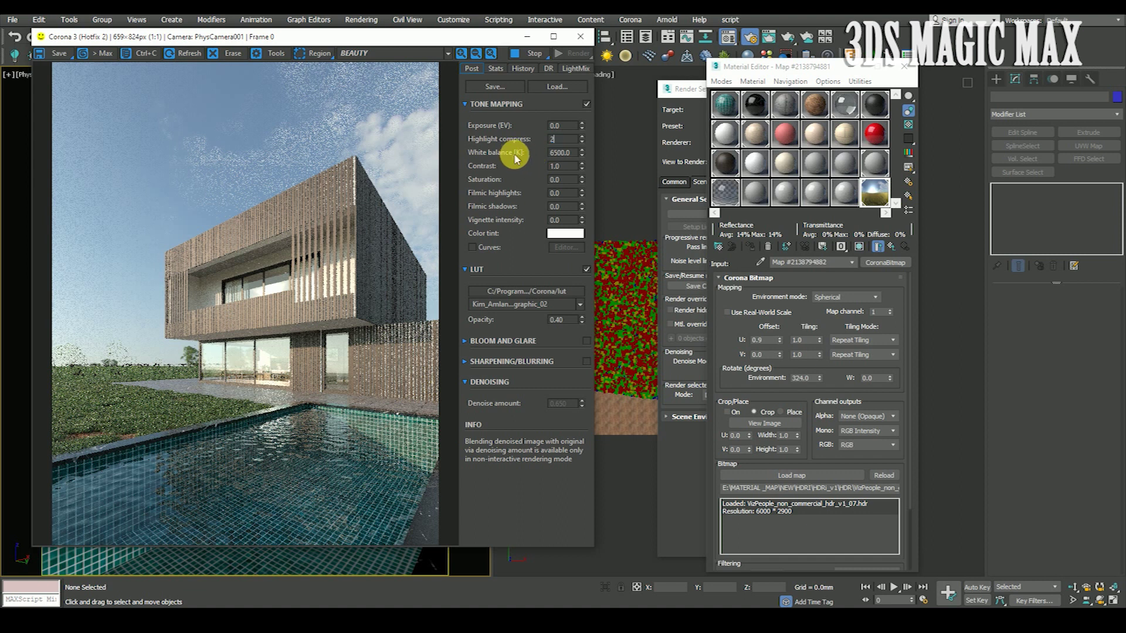
key("Return")
type("5")
key("Return")
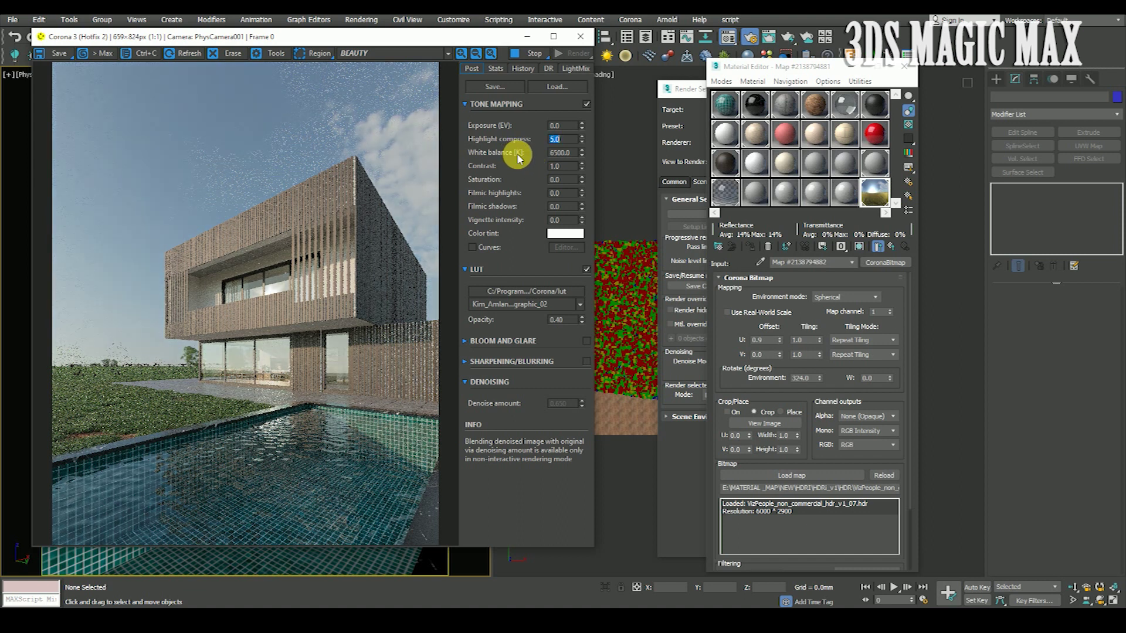
Collapse the LUT settings and bring the highlight compress through 1 to 2.
left_click(463, 270)
left_click(473, 247)
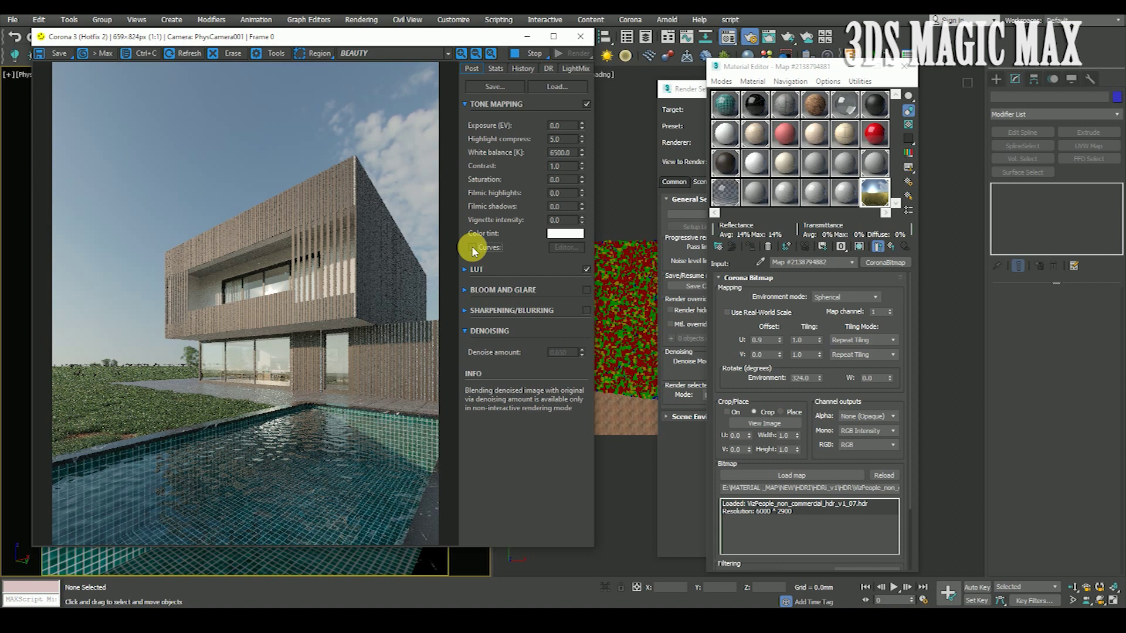
double_click(566, 146)
type("1")
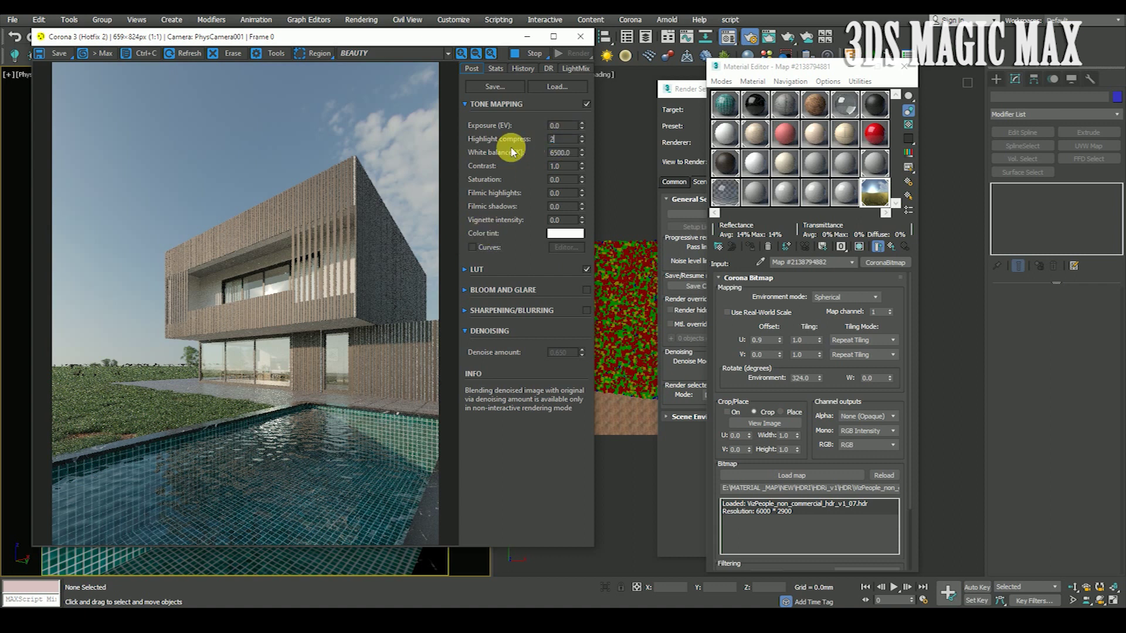
key("Return")
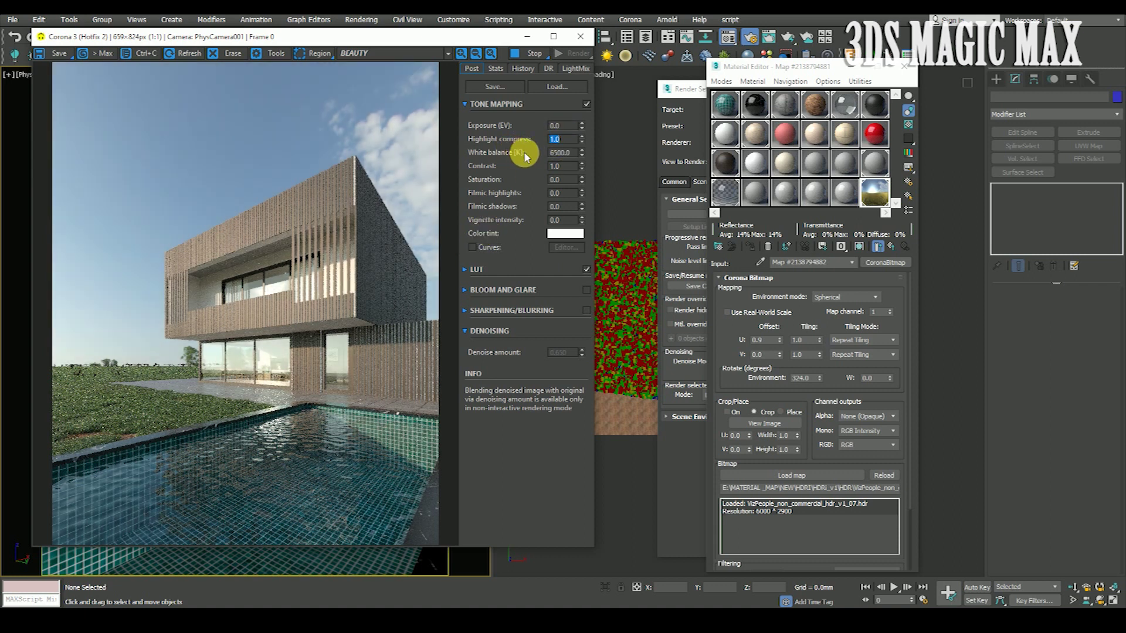
type("2")
Raise the tone mapping exposure through 0.5 to 0.6 EV.
double_click(554, 126)
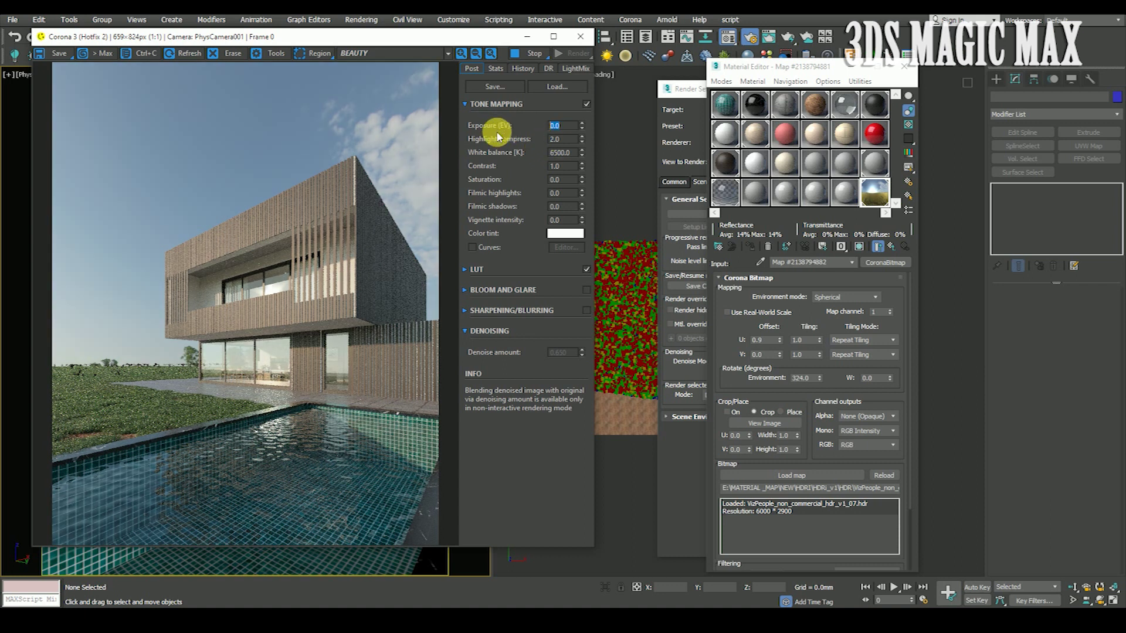
type("0.5")
key("Return")
type("0.6")
key("Return")
Compare tone mapping contrast values of 2, 0.6, 3, 5 and 6, and settle on 4.
double_click(555, 167)
type("2")
key("Return")
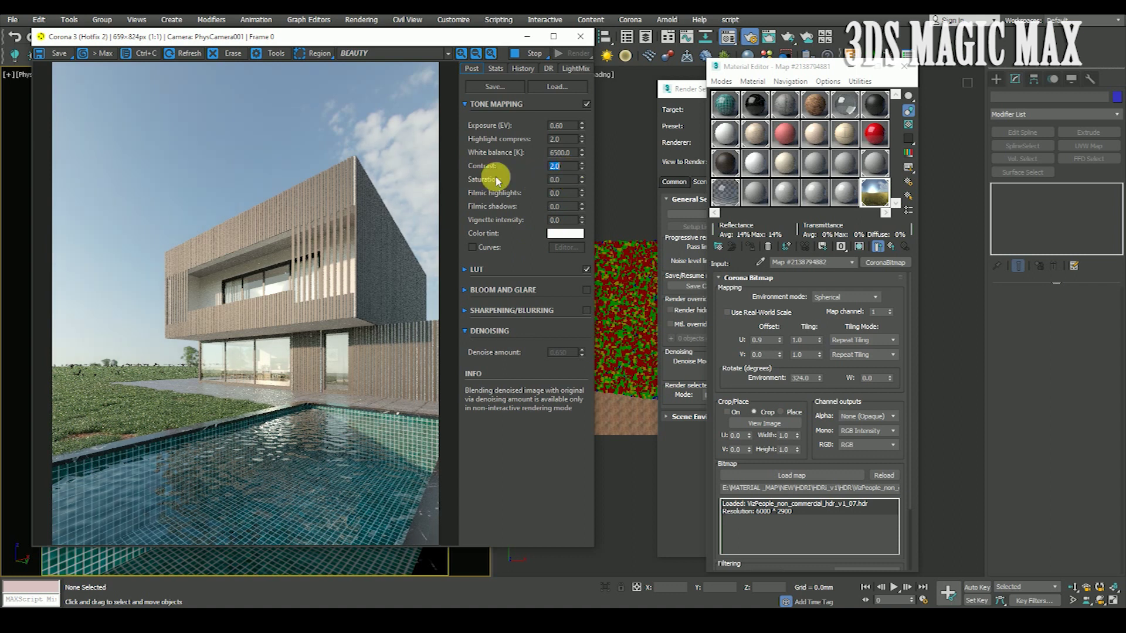
type("0.6")
key("Return")
type("3")
key("Return")
type("5")
key("Return")
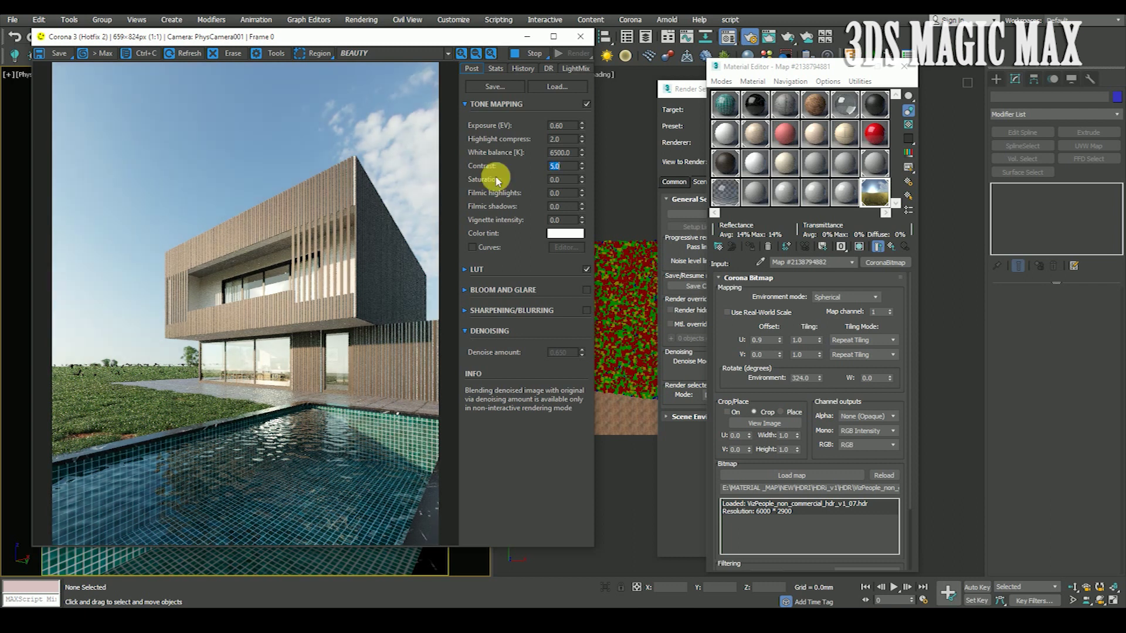
type("6")
key("Return")
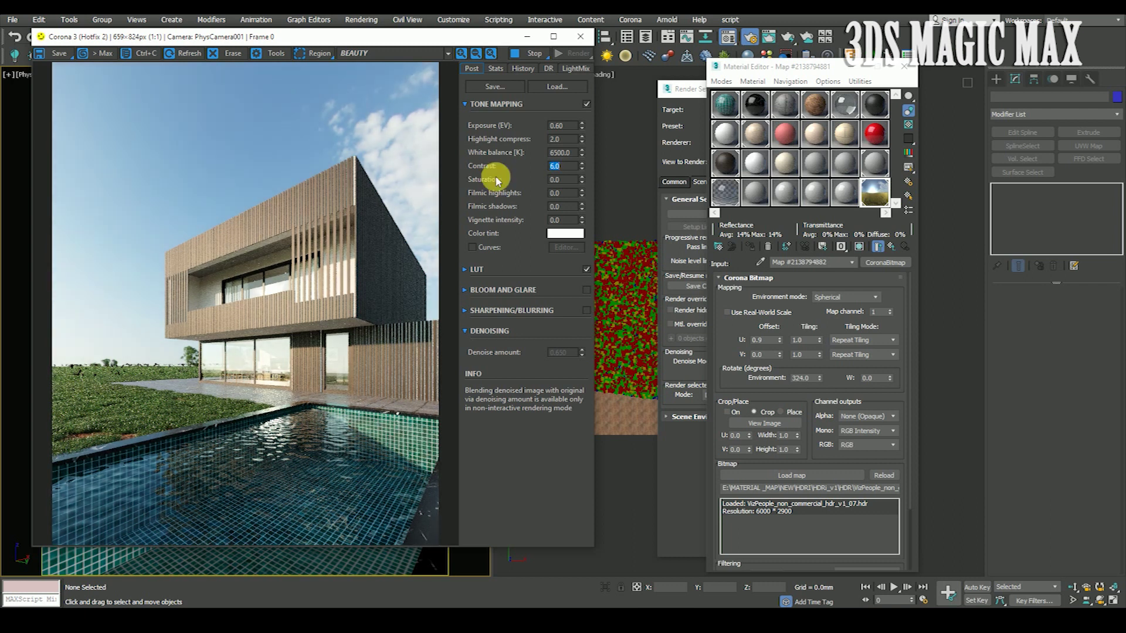
type("4")
key("Return")
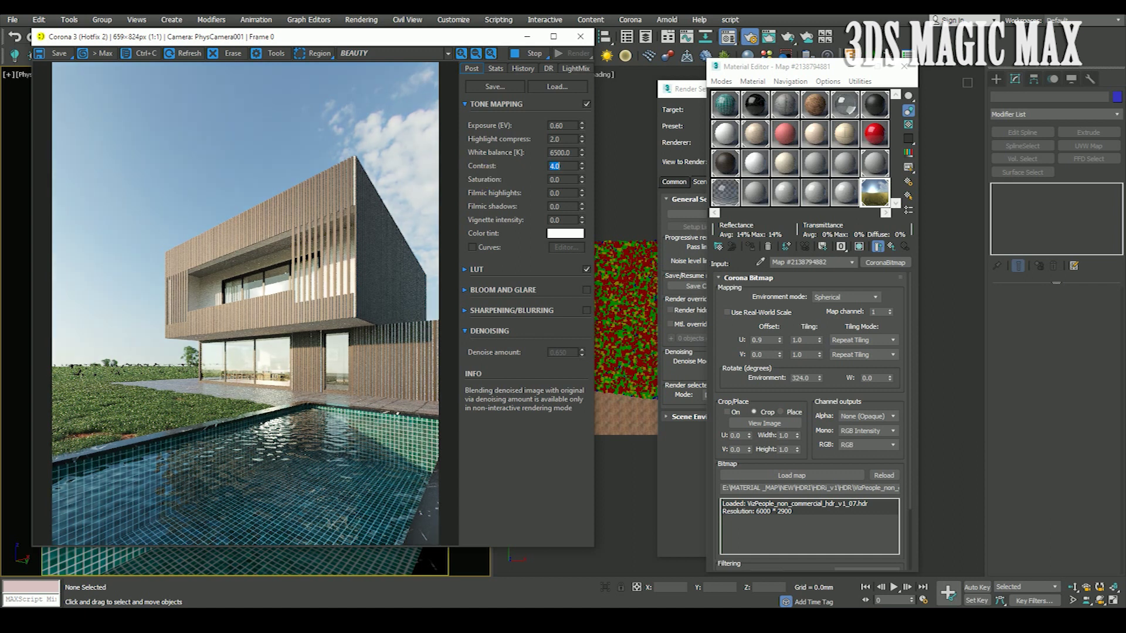
Examine the effect of the tone mapping on the house, garden and pool at close range in the interactive render.
scroll(266, 372, "up", 2)
scroll(264, 390, "down", 2)
scroll(276, 384, "up", 2)
scroll(293, 388, "down", 2)
scroll(156, 432, "up", 2)
left_click_drag(156, 432, 301, 372)
scroll(317, 404, "down", 2)
scroll(354, 444, "up", 2)
scroll(346, 432, "down", 2)
scroll(249, 329, "up", 2)
scroll(249, 329, "down", 2)
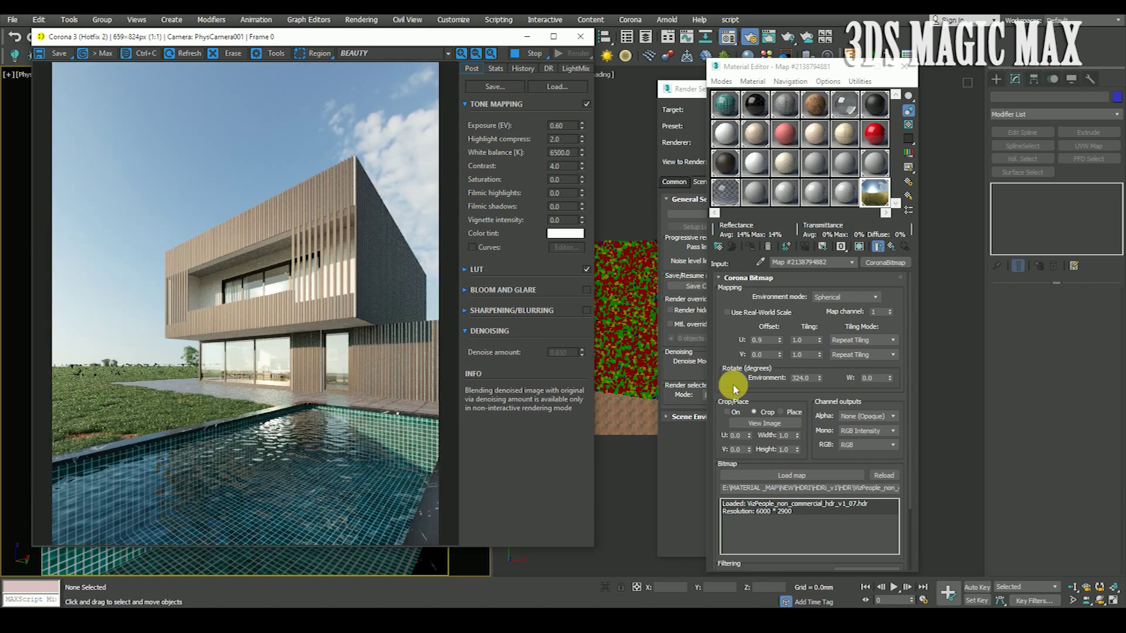
Fine-tune the HDRI bitmap's U offset through 0.95 and 0.89 to 0.92.
double_click(761, 340)
type("0.95")
key("Return")
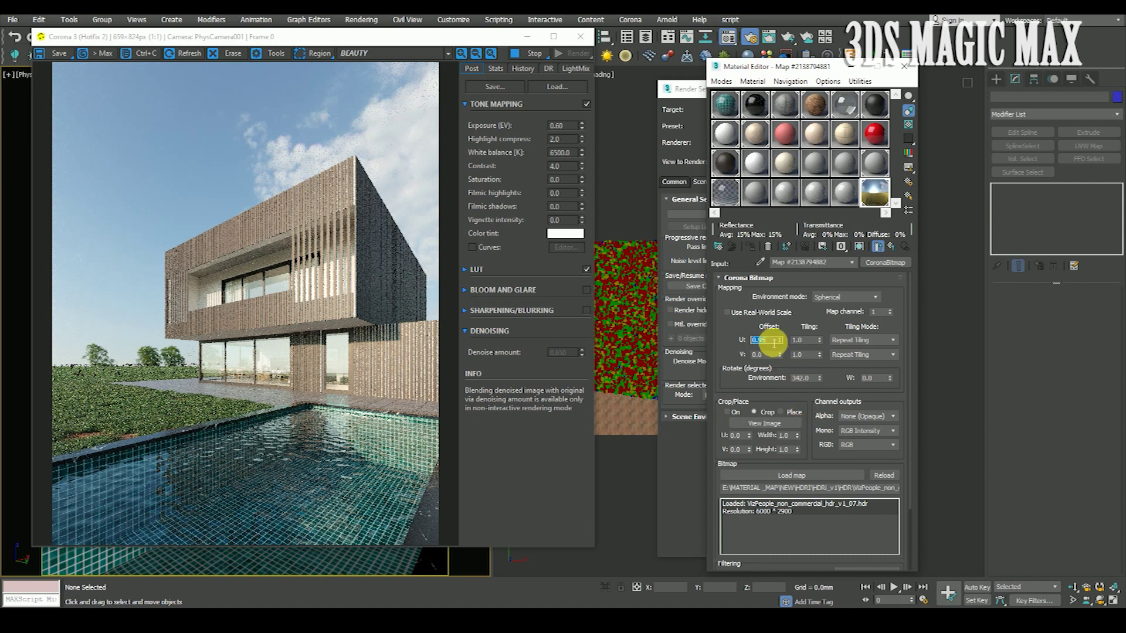
type(".")
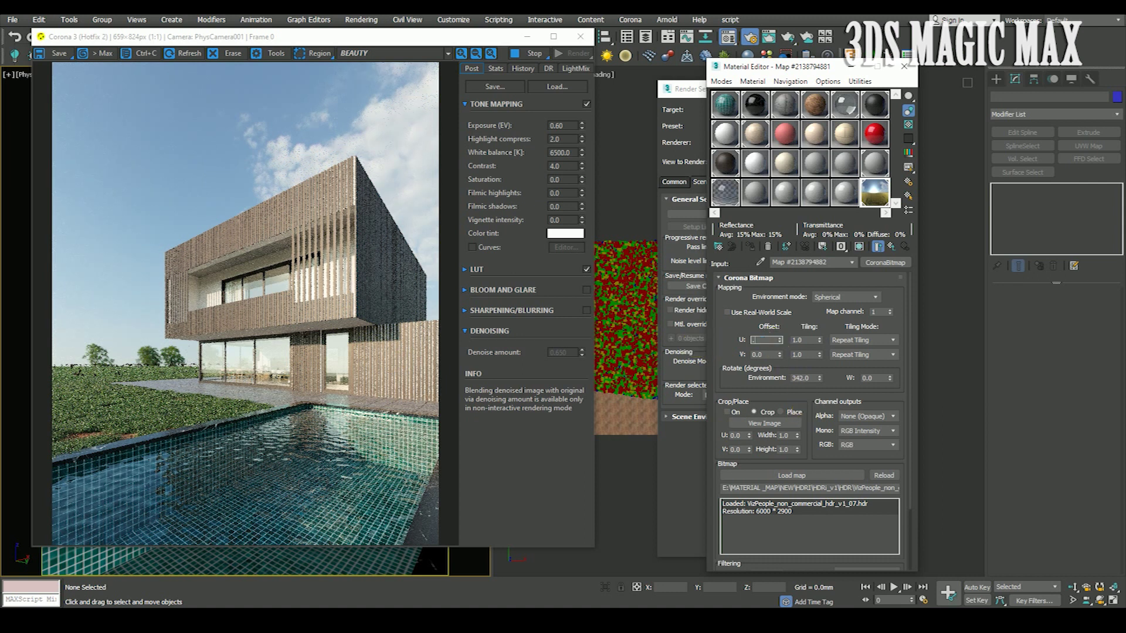
type("89")
key("Return")
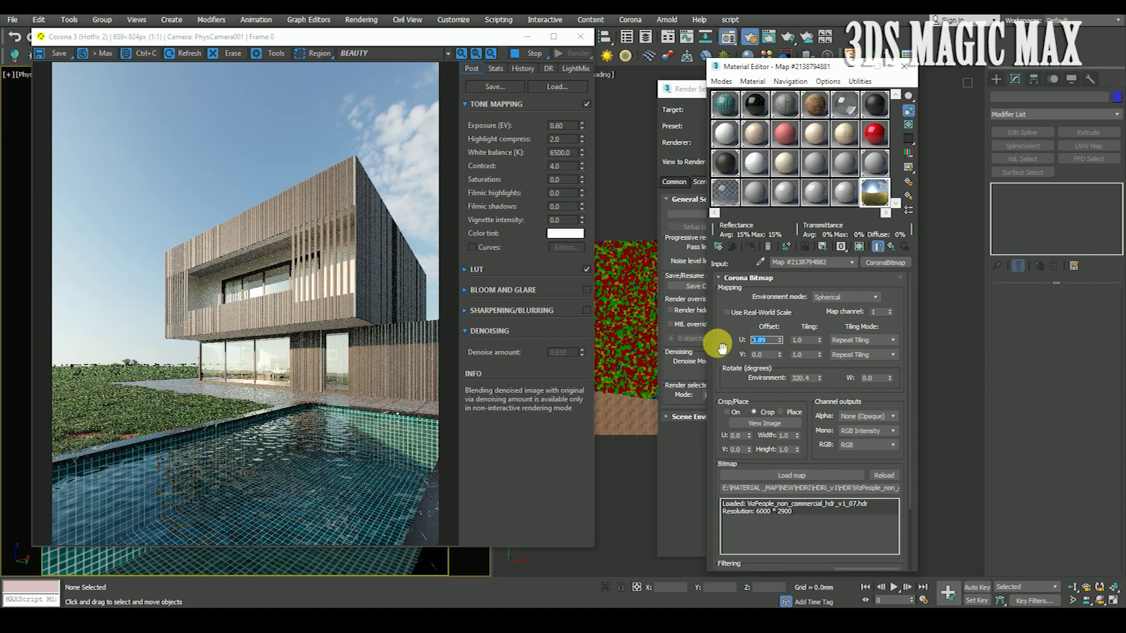
type(".9")
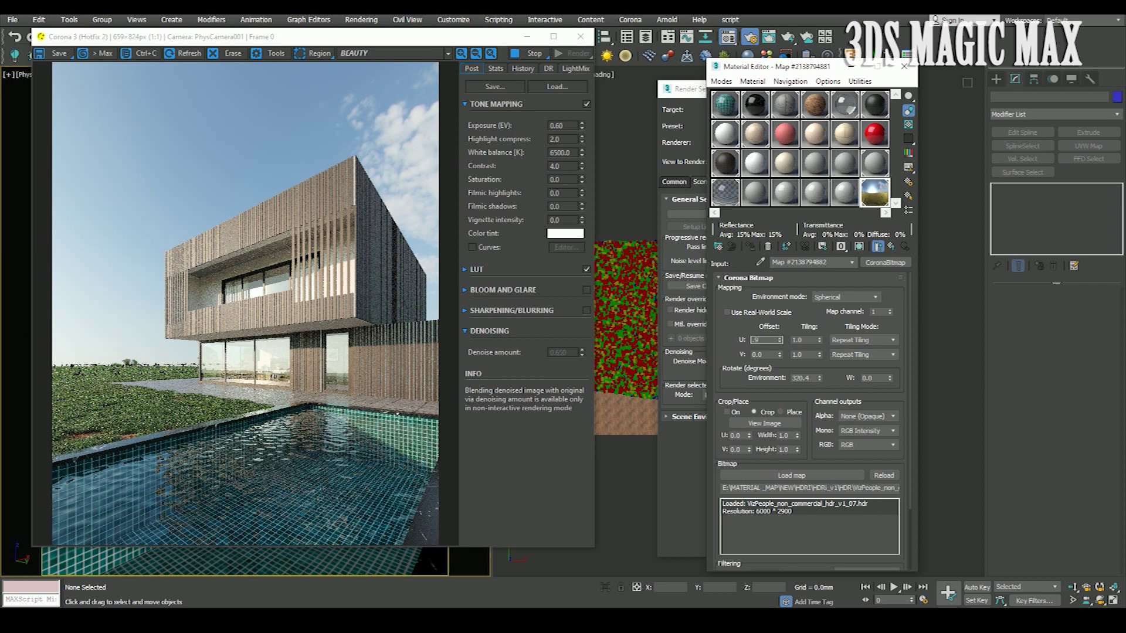
type("2")
key("Return")
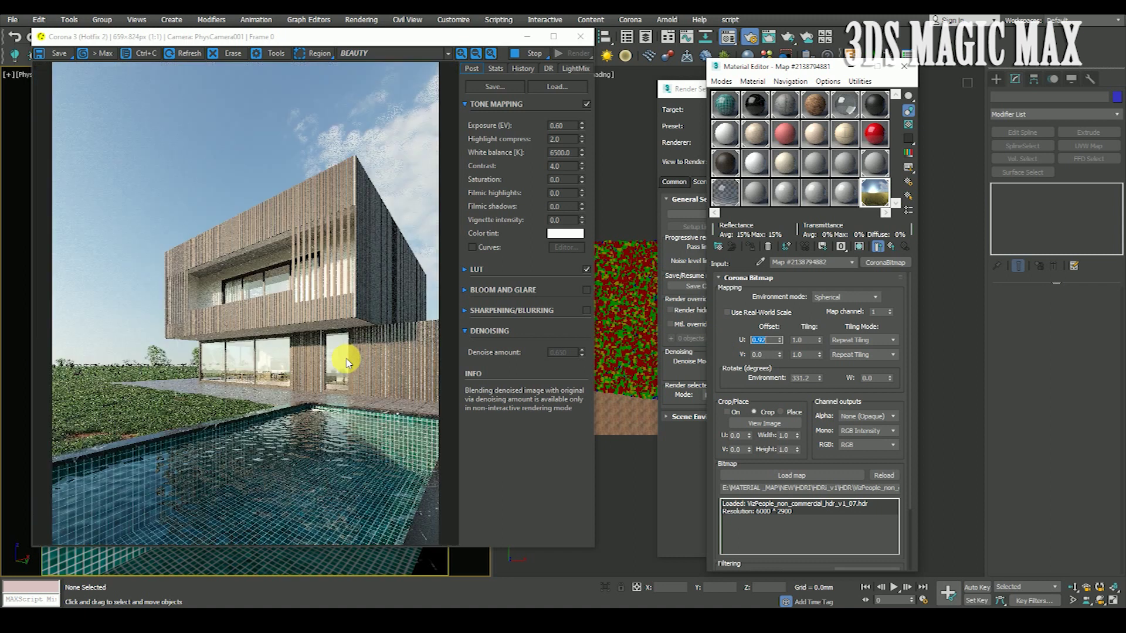
Stop the interactive render, close its frame buffer and make the Tree layer visible in the scene.
left_click(531, 55)
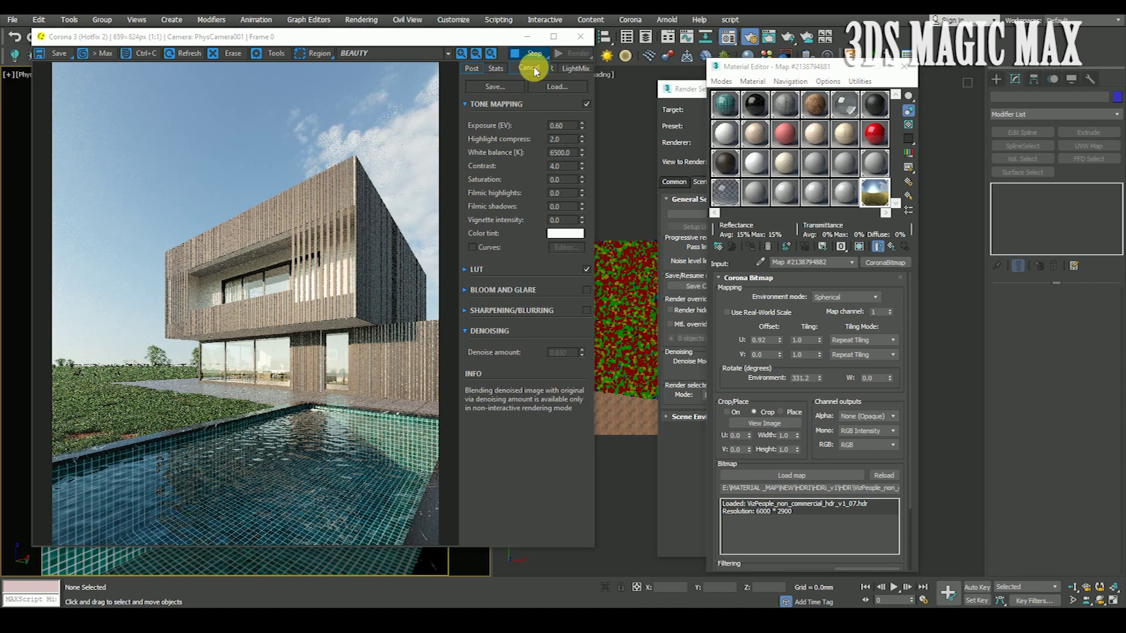
left_click(580, 36)
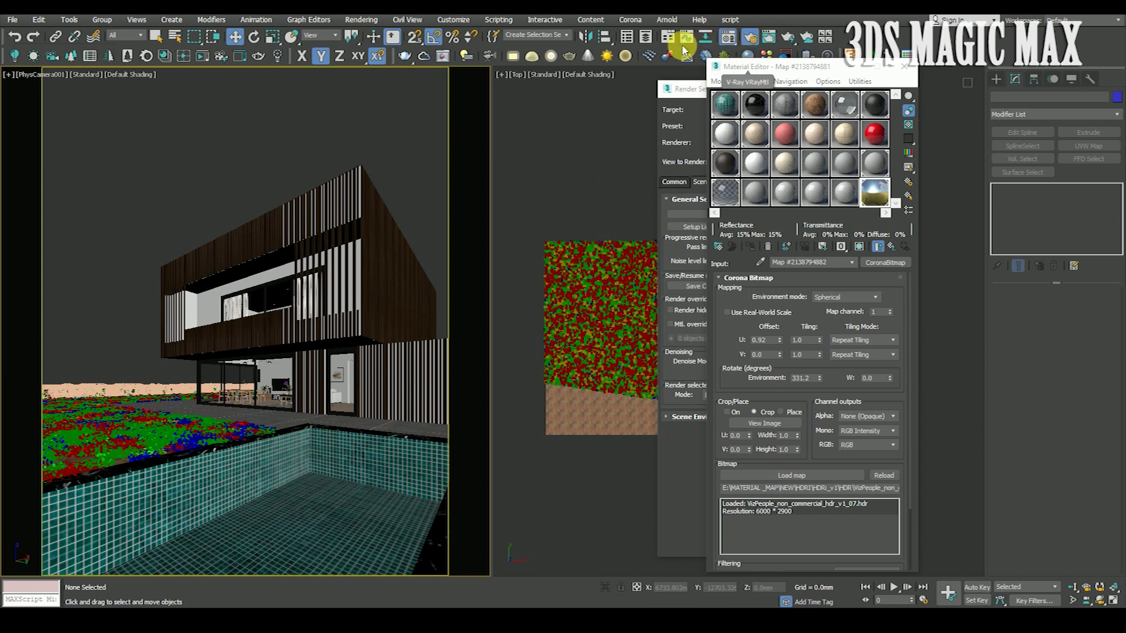
left_click(652, 38)
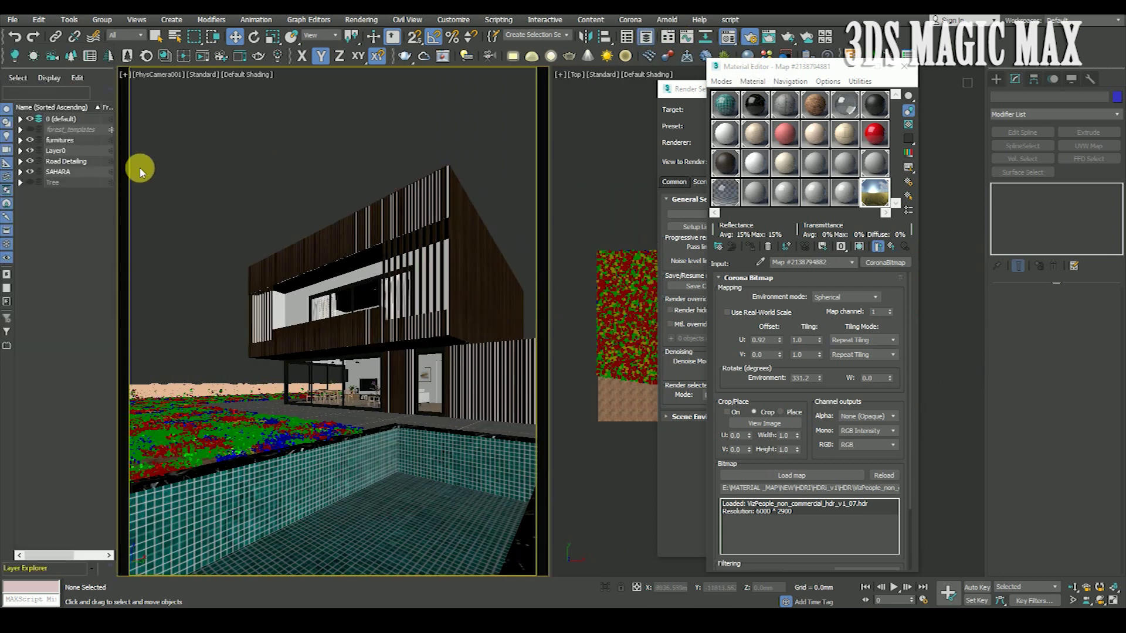
left_click(30, 183)
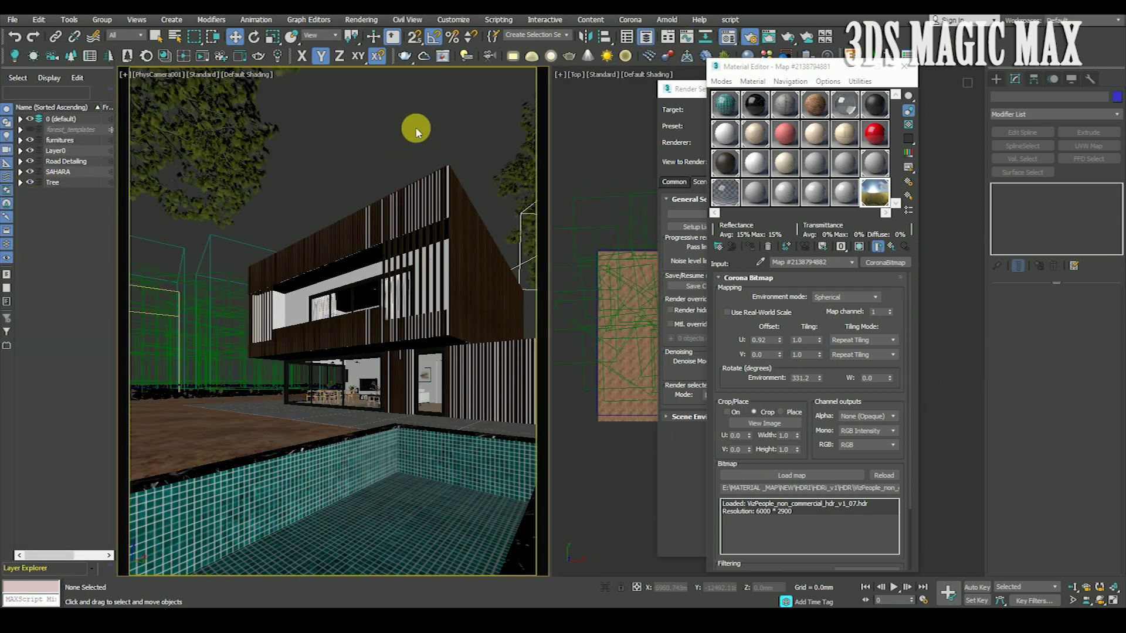
Save the scene and restart the interactive render with the trees included.
key("ctrl+s")
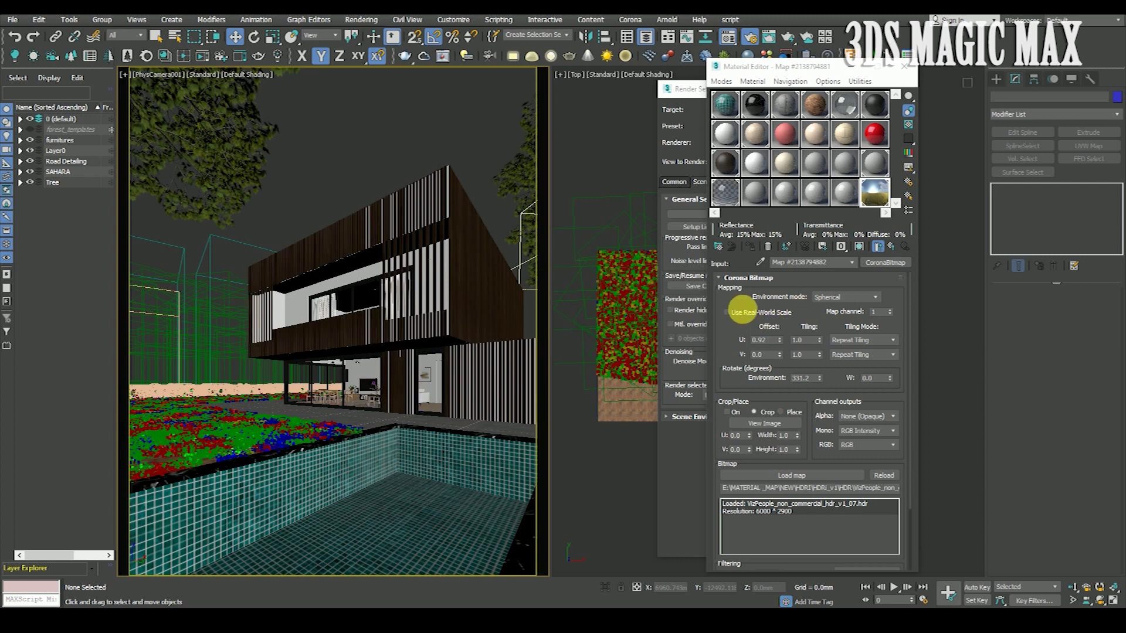
left_click(686, 88)
left_click(827, 215)
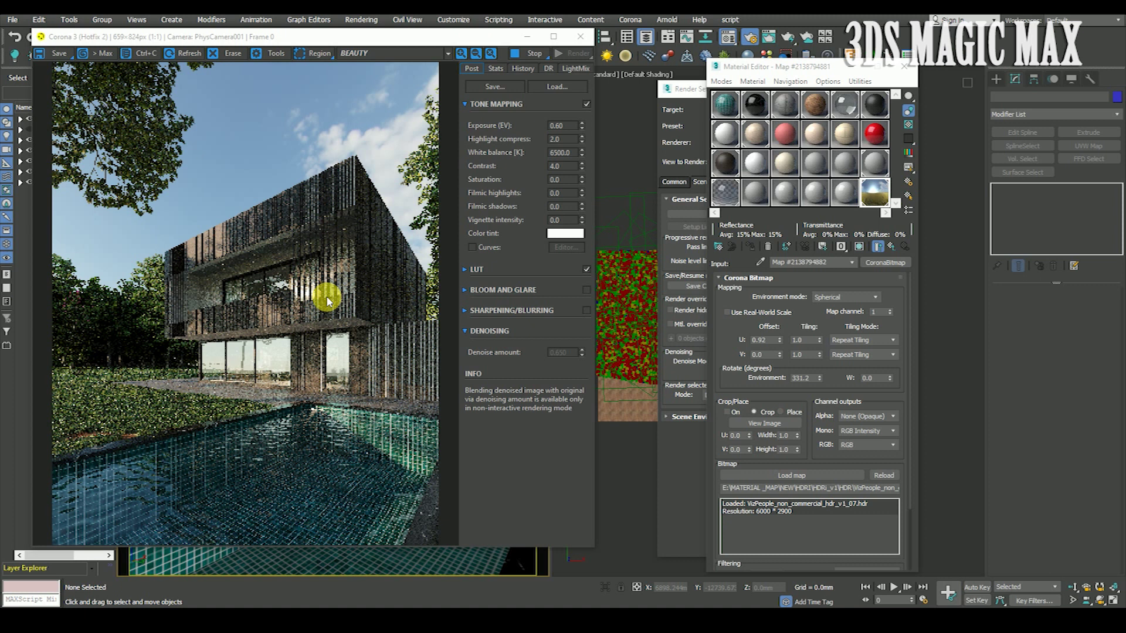
Examine the tree shadows on the wooden facade, the foliage, the lawn and the pool at different magnifications in the interactive render.
scroll(216, 258, "up", 3)
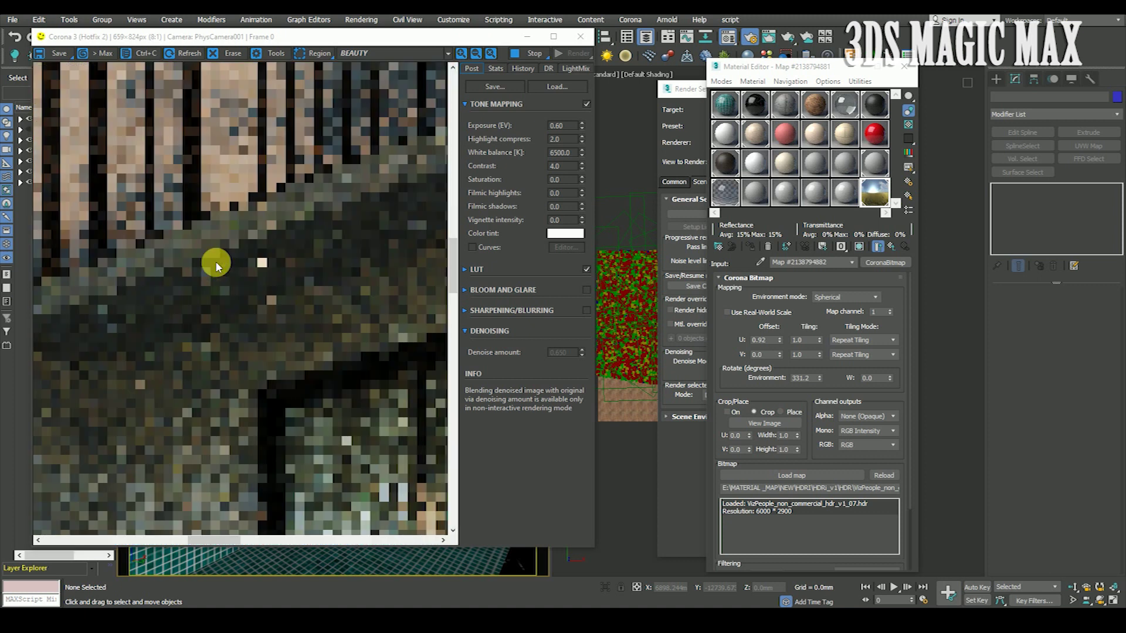
scroll(299, 302, "down", 3)
scroll(265, 289, "up", 1)
scroll(270, 293, "down", 1)
scroll(306, 333, "up", 1)
scroll(314, 346, "down", 1)
scroll(339, 397, "up", 1)
scroll(326, 389, "down", 1)
scroll(322, 389, "up", 1)
scroll(324, 391, "down", 1)
scroll(322, 390, "up", 1)
scroll(259, 372, "down", 1)
scroll(170, 347, "up", 1)
scroll(161, 357, "down", 1)
scroll(211, 335, "up", 1)
scroll(235, 351, "down", 1)
scroll(274, 407, "up", 1)
scroll(284, 221, "up", 1)
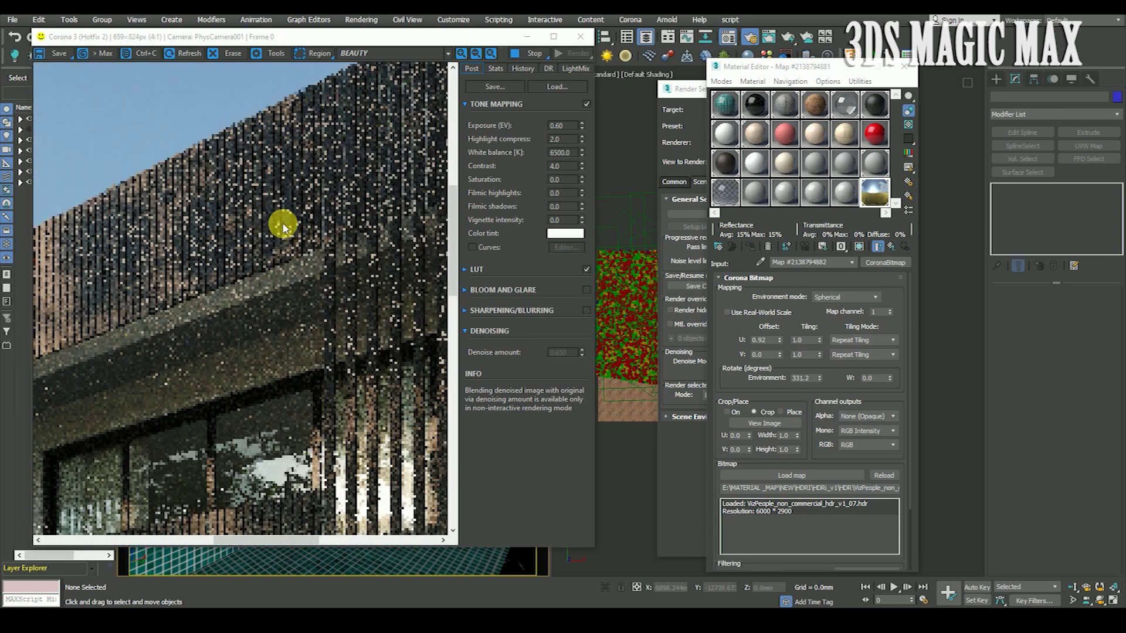
scroll(336, 284, "down", 1)
scroll(437, 170, "up", 1)
scroll(425, 208, "down", 1)
scroll(125, 156, "up", 2)
scroll(226, 199, "down", 2)
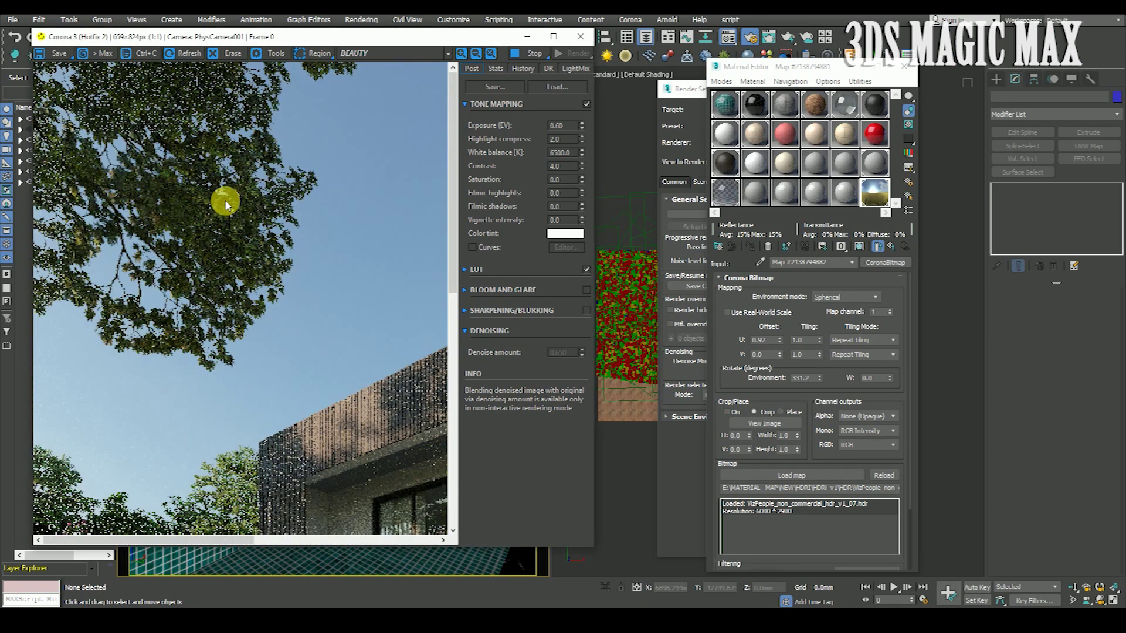
scroll(116, 369, "up", 1)
scroll(115, 359, "down", 1)
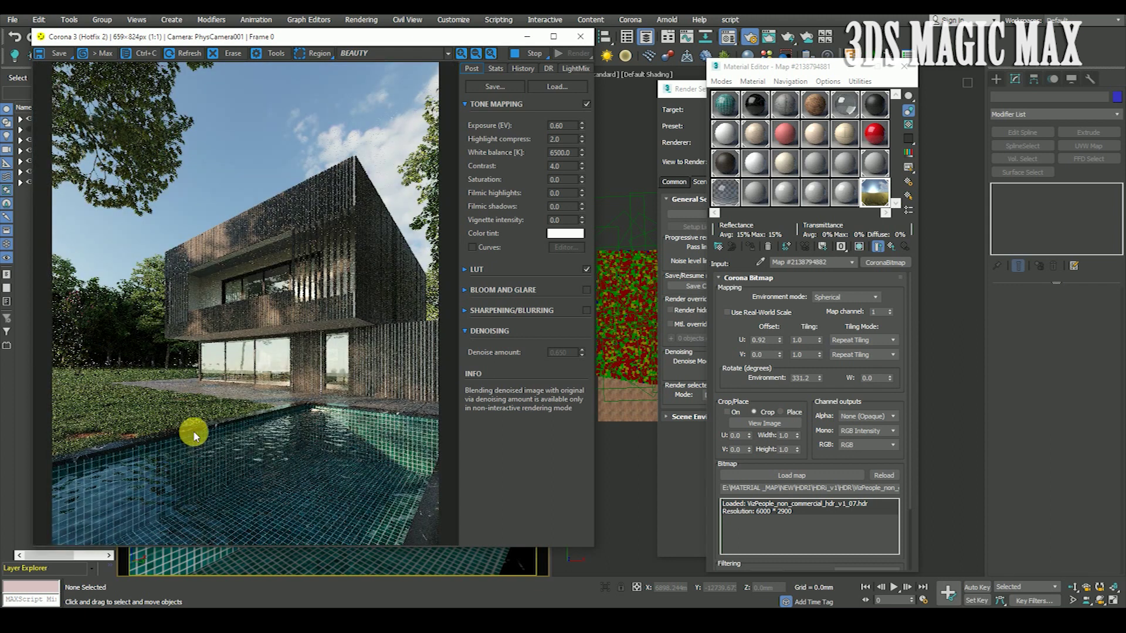
scroll(324, 194, "up", 1)
scroll(325, 194, "down", 1)
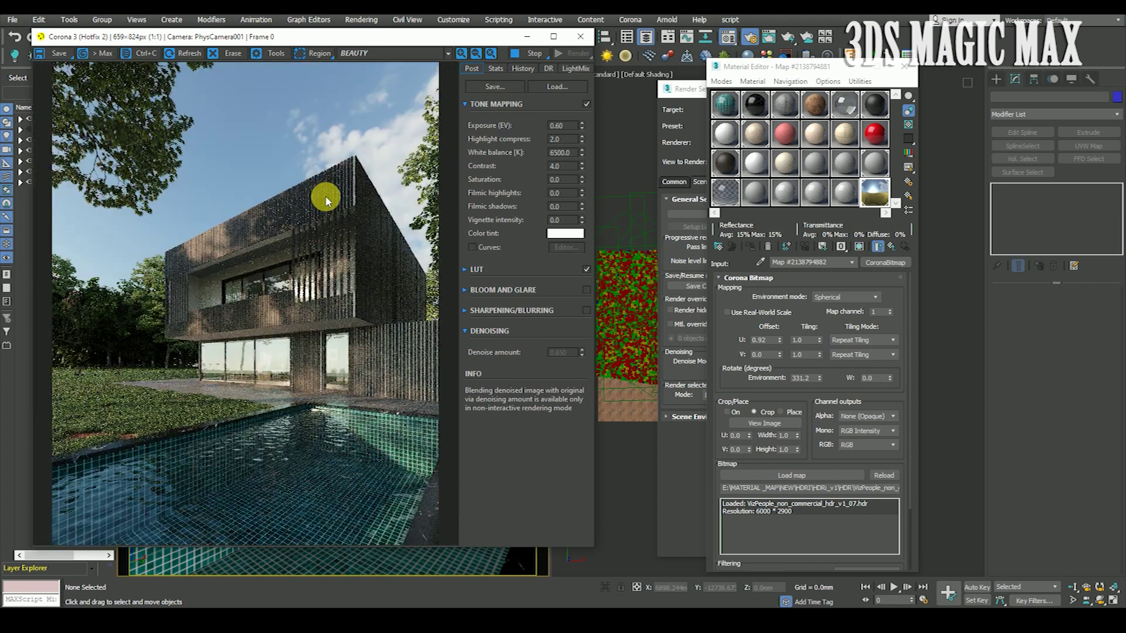
Close the material and render settings windows and move tree AM163_048 away from the house in the top view.
left_click(904, 67)
left_click(897, 90)
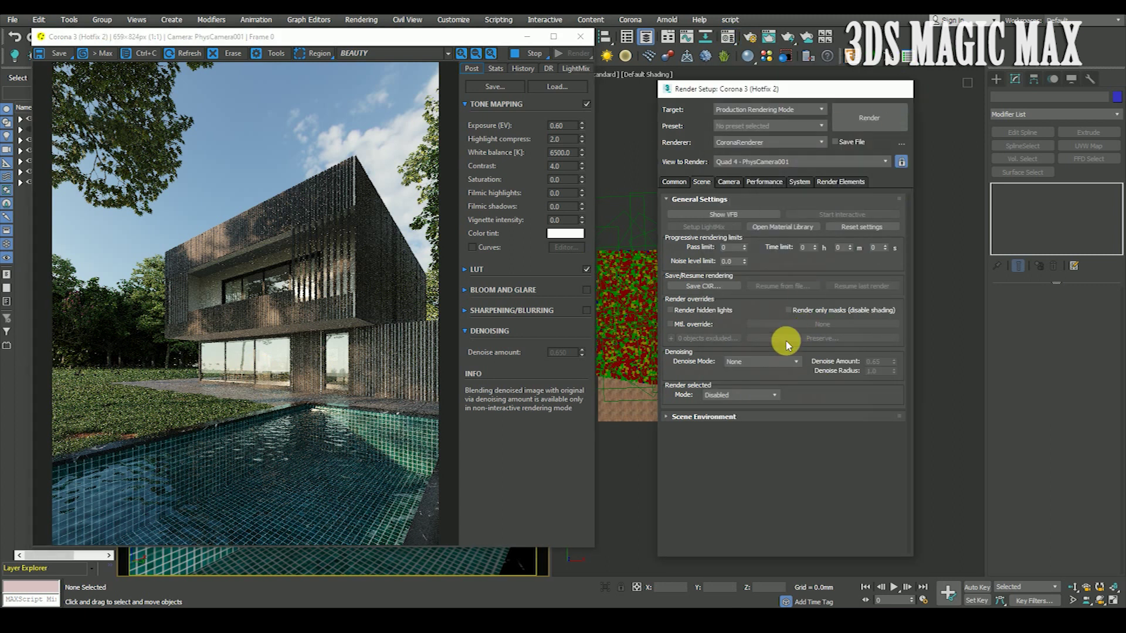
scroll(839, 434, "up", 2)
left_click(829, 385)
left_click_drag(834, 353, 812, 371)
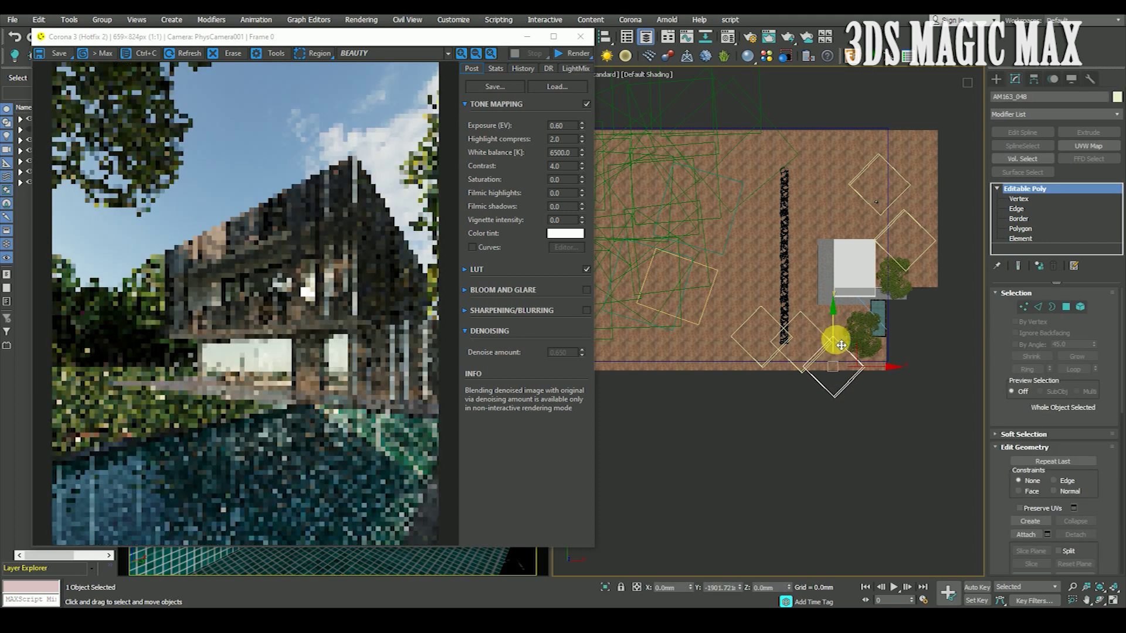
Move tree AM163_050 to about Y -18229 mm and tree AM163_051 to about X -20270, Y -14628 mm, and clear the selection.
left_click(805, 324)
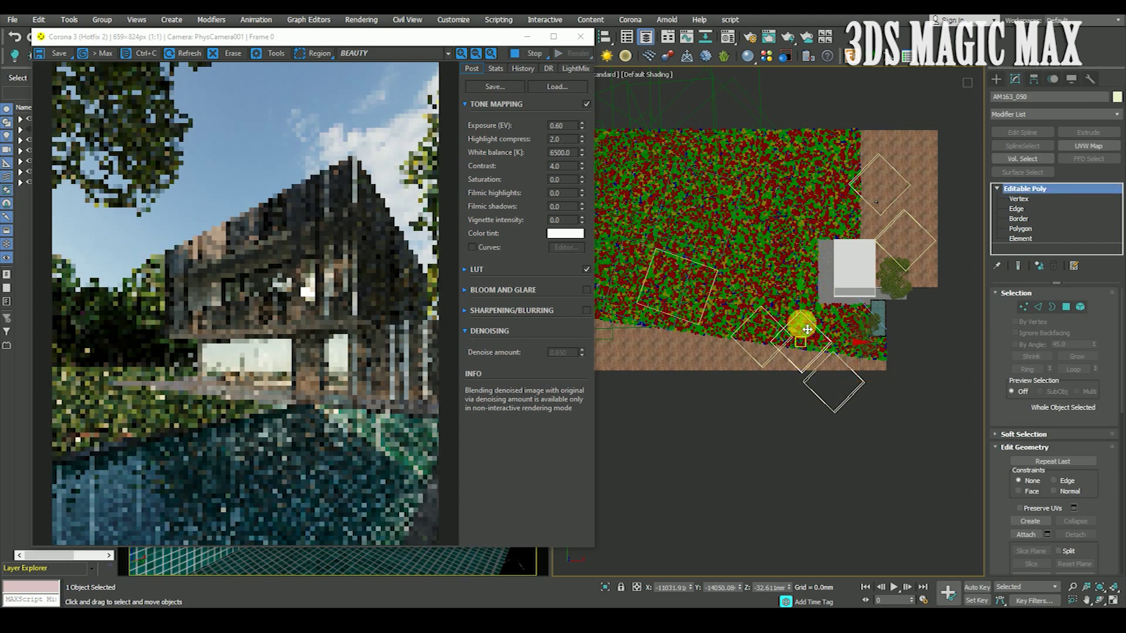
left_click_drag(805, 313, 769, 370)
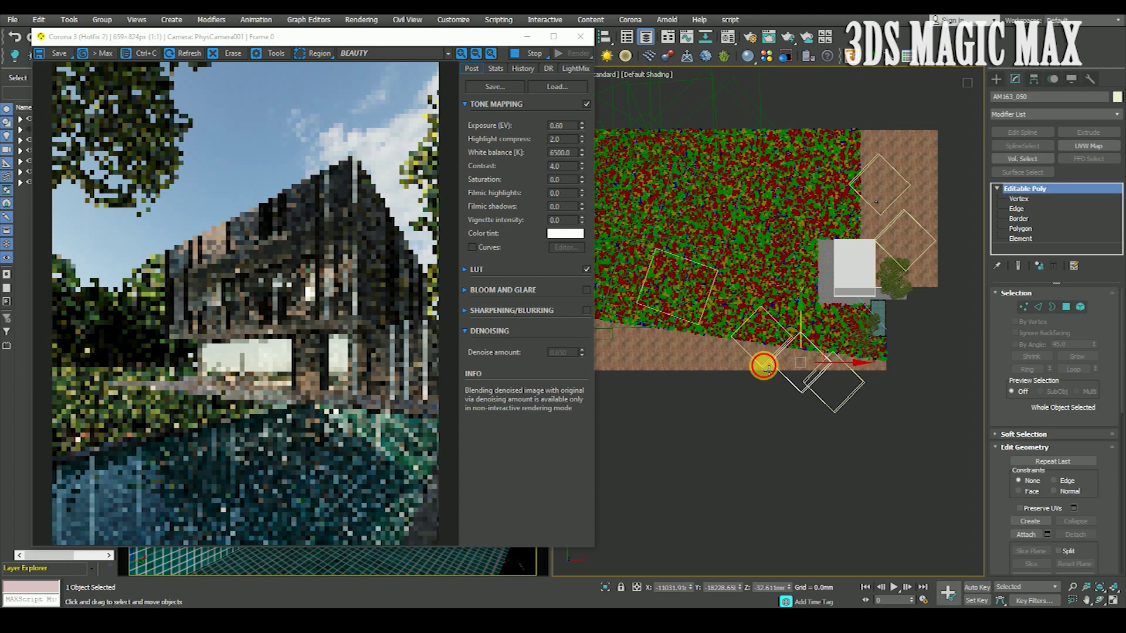
left_click(791, 338)
left_click_drag(781, 322, 774, 334)
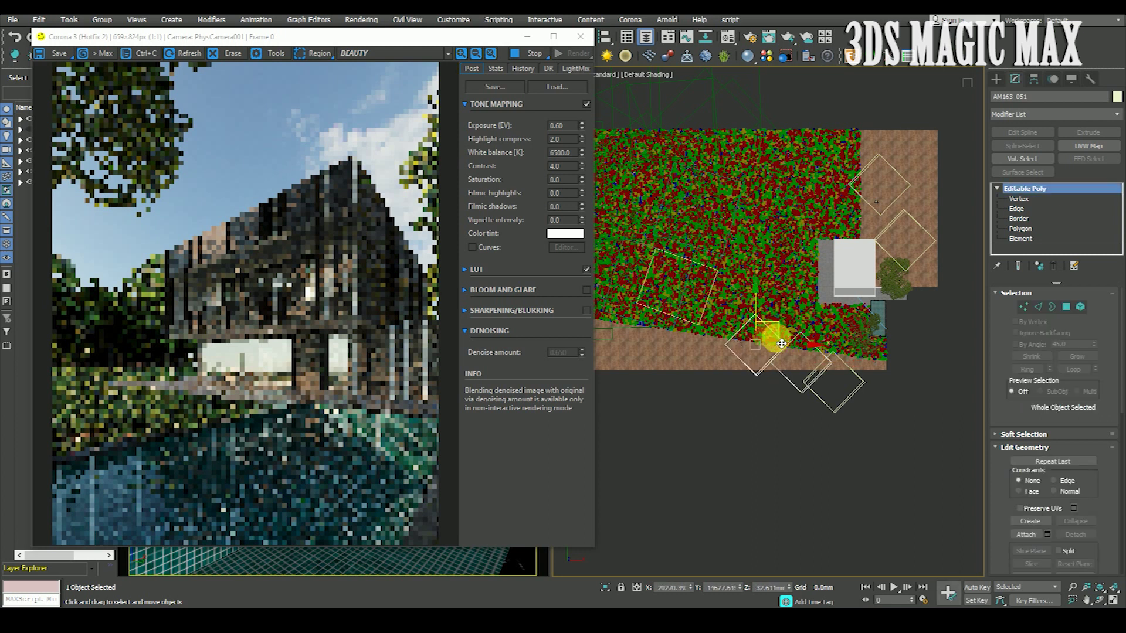
left_click(776, 413)
Examine how the repositioned trees shade the facade in the interactive render.
scroll(792, 372, "down", 3)
scroll(253, 267, "up", 2)
scroll(253, 267, "down", 2)
scroll(302, 227, "up", 1)
scroll(304, 230, "down", 1)
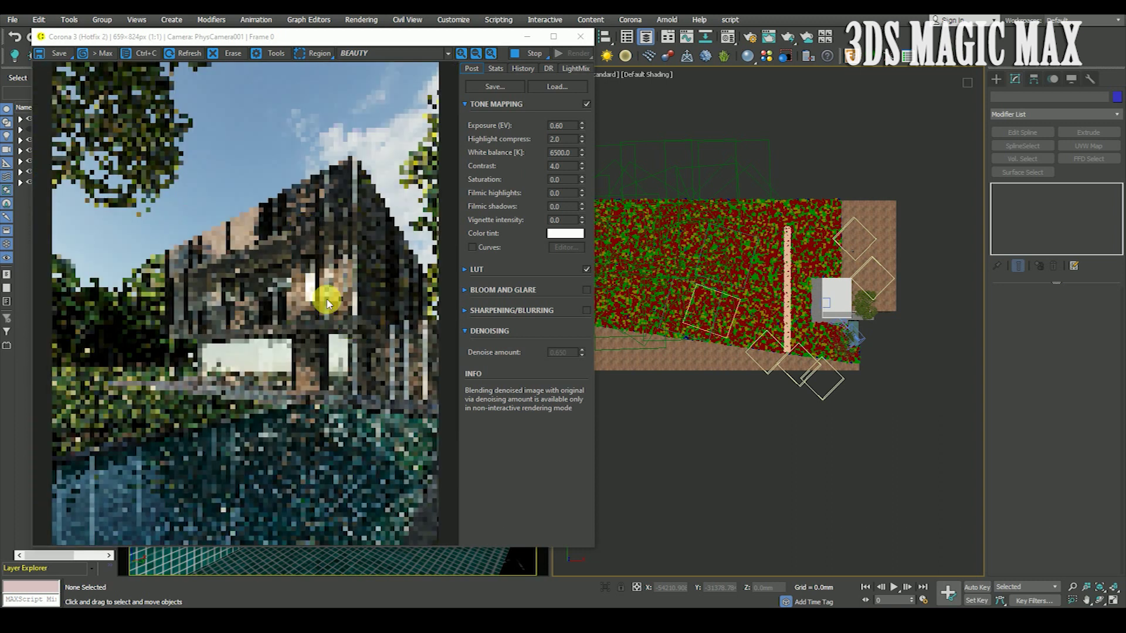
scroll(305, 282, "up", 1)
scroll(293, 275, "down", 1)
scroll(389, 246, "up", 1)
scroll(390, 256, "down", 1)
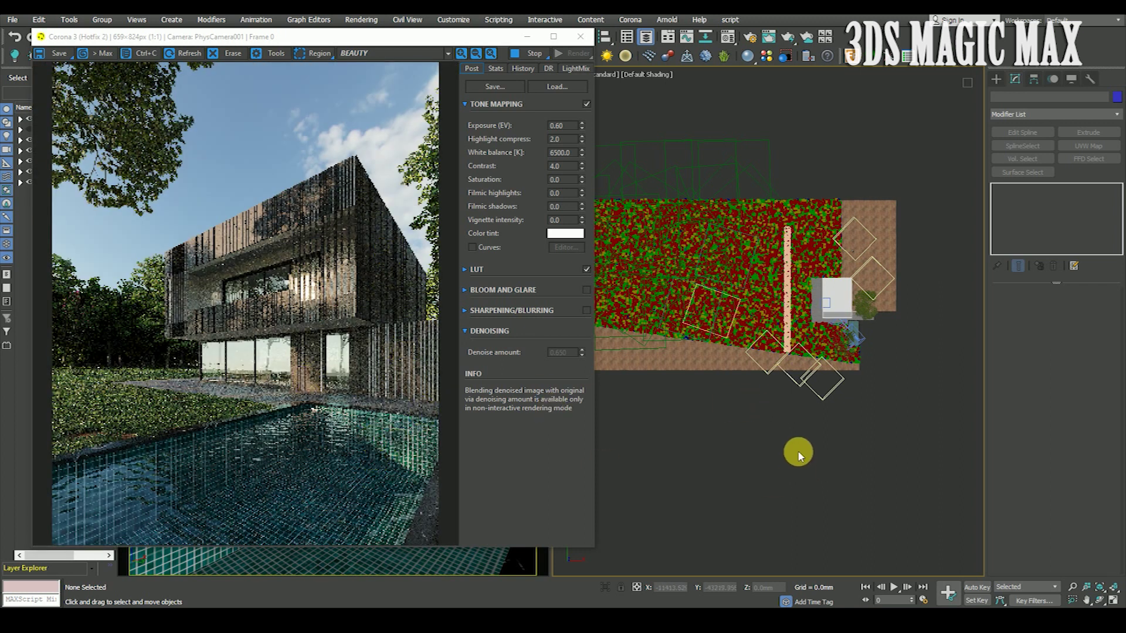
Move tree AM163_048 farther from the house and partly back, to about X -4387, Y -22213 mm, checking its shadow on the facade.
scroll(795, 377, "up", 3)
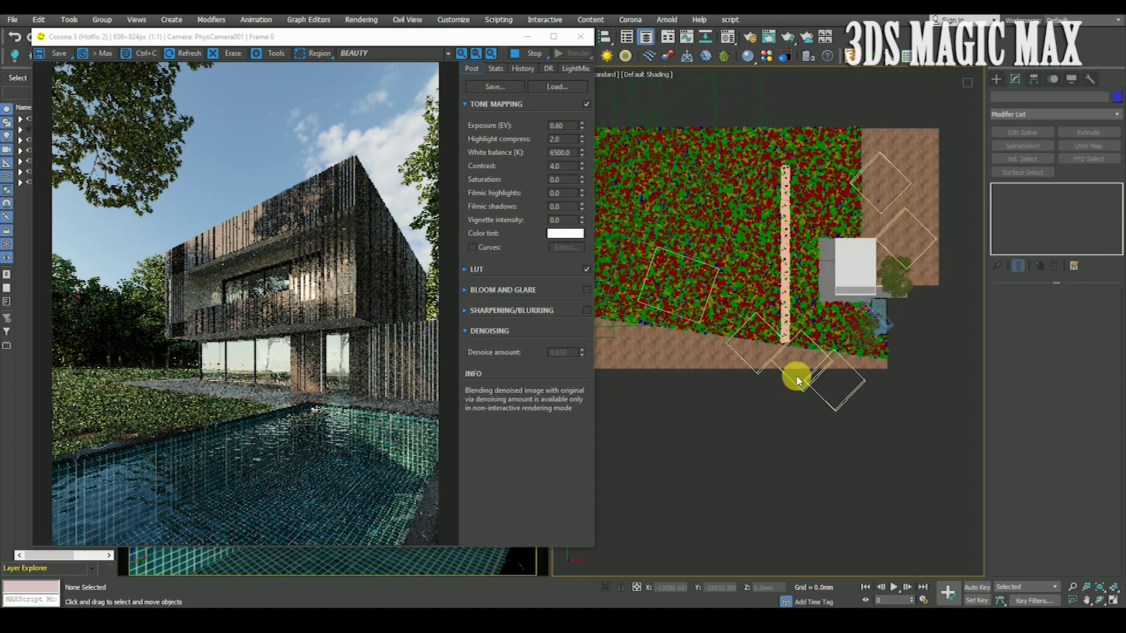
left_click(811, 373)
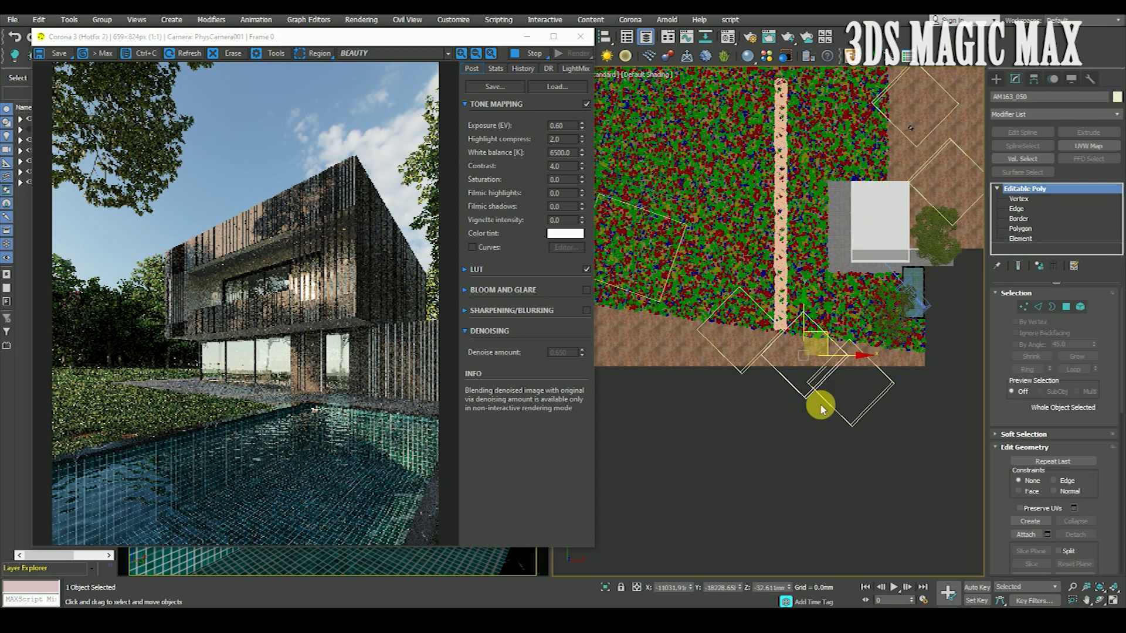
middle_click_drag(820, 404, 811, 308, "alt")
scroll(811, 308, "down", 5)
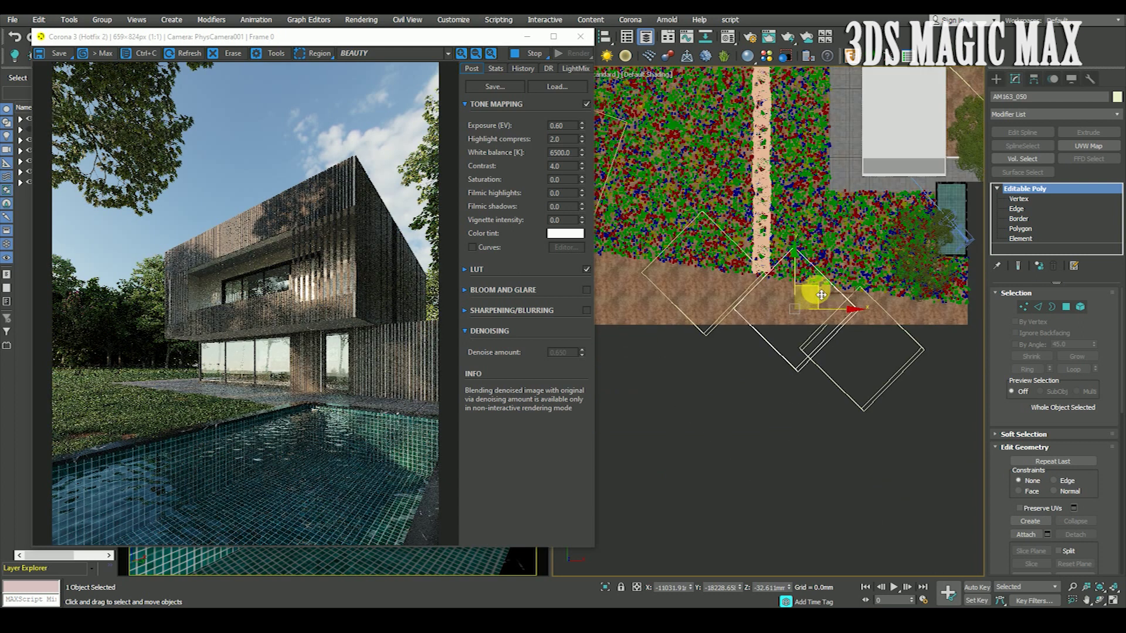
scroll(806, 316, "down", 2)
left_click_drag(841, 378, 817, 402)
scroll(299, 290, "up", 2)
scroll(295, 291, "down", 2)
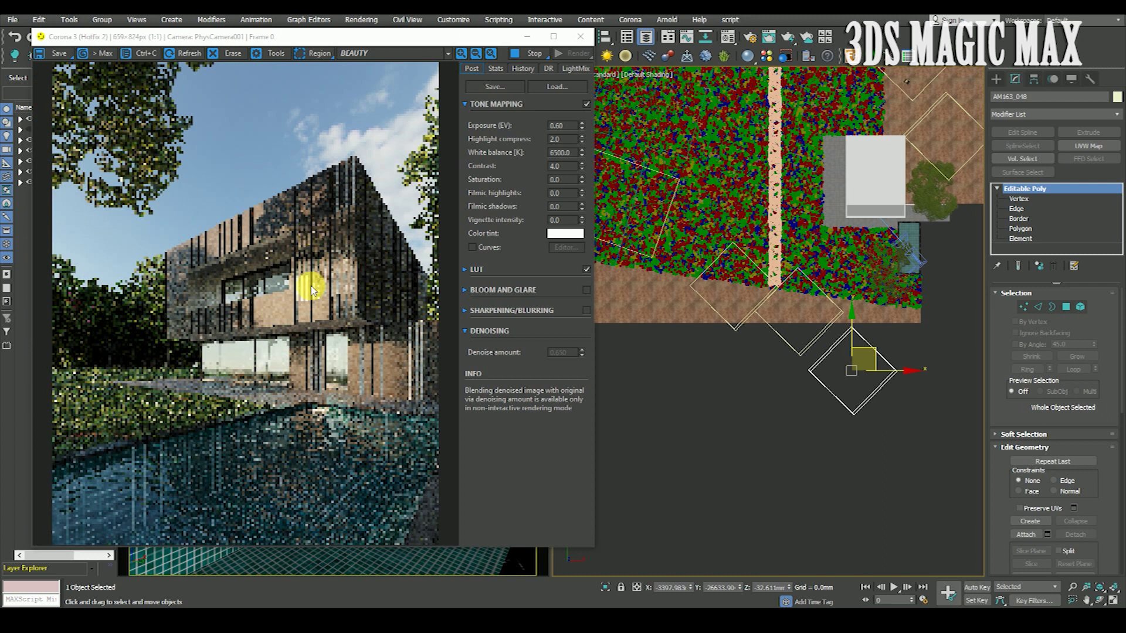
scroll(263, 319, "up", 2)
scroll(261, 313, "down", 2)
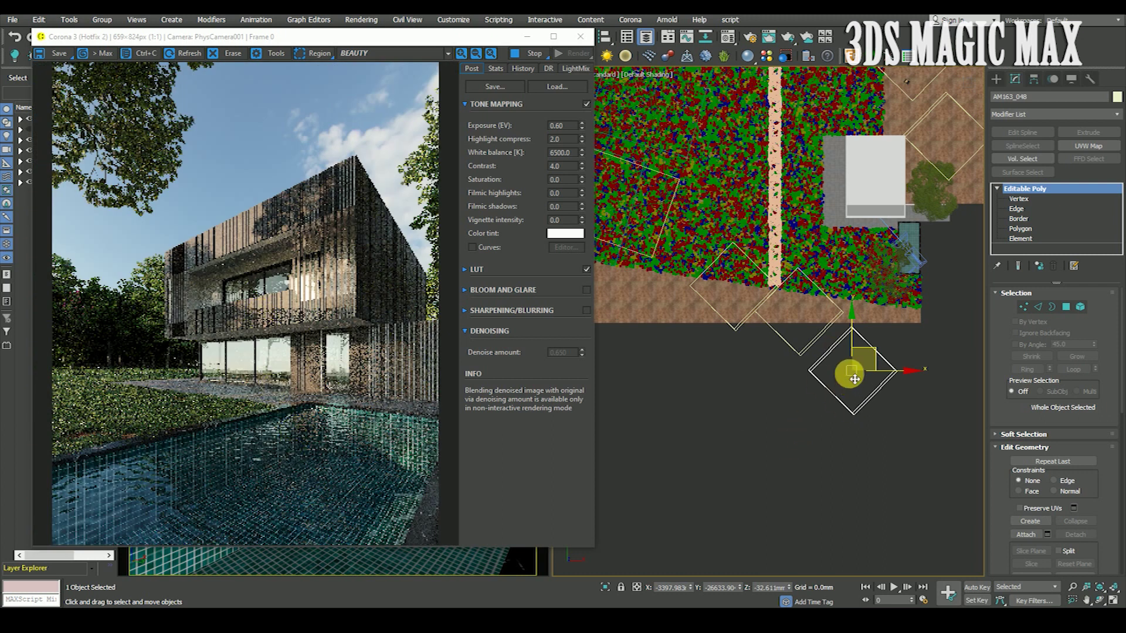
left_click_drag(847, 403, 840, 372)
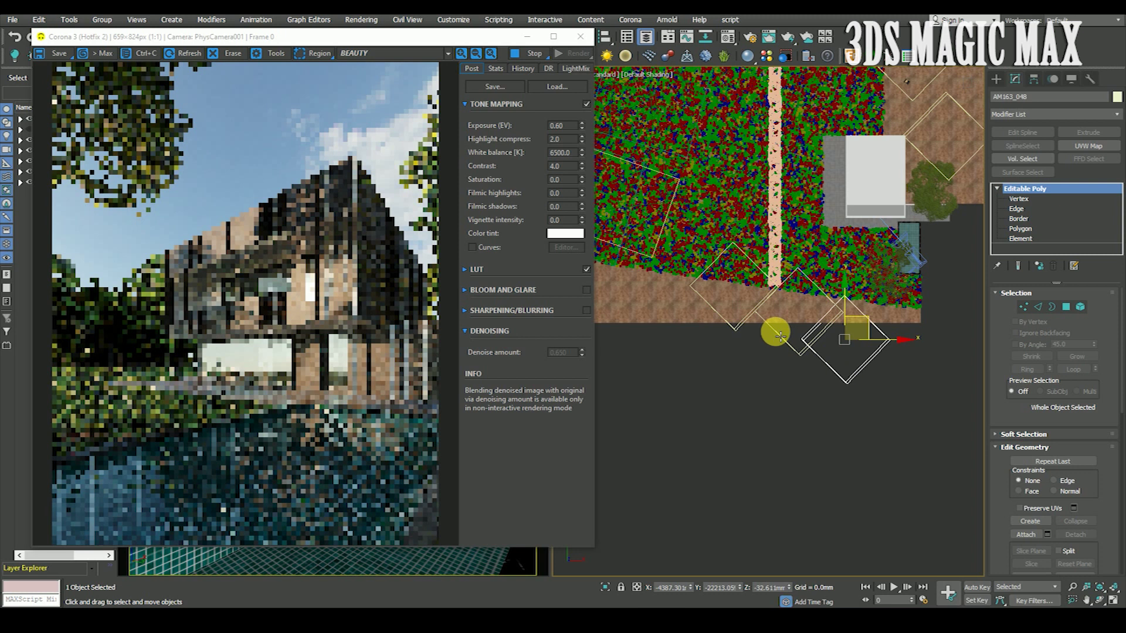
Move tree AM163_050 to about X -13123, Y -21234 mm and rotate it about its vertical axis.
left_click_drag(780, 335, 819, 320)
key("e")
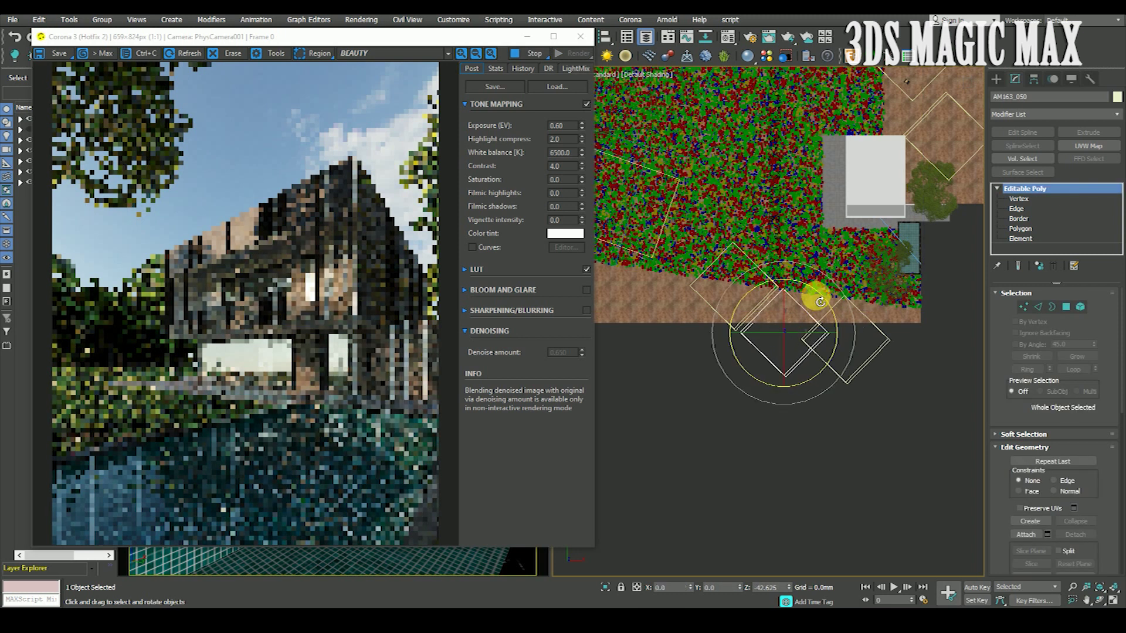
left_click_drag(499, 36, 490, 68)
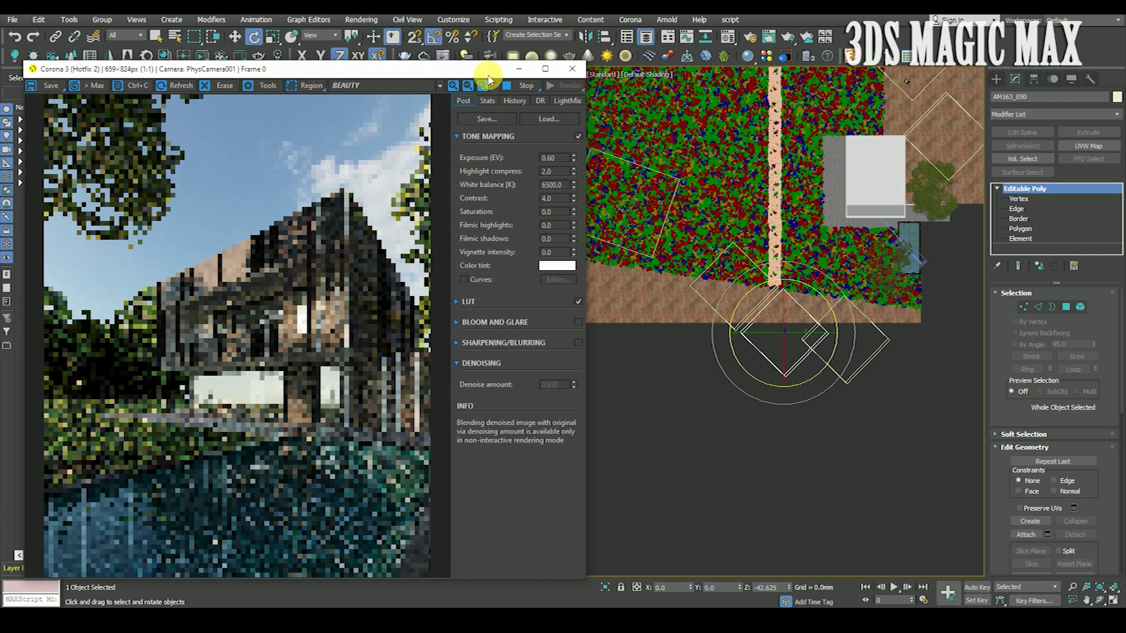
left_click_drag(832, 281, 854, 307)
key("w")
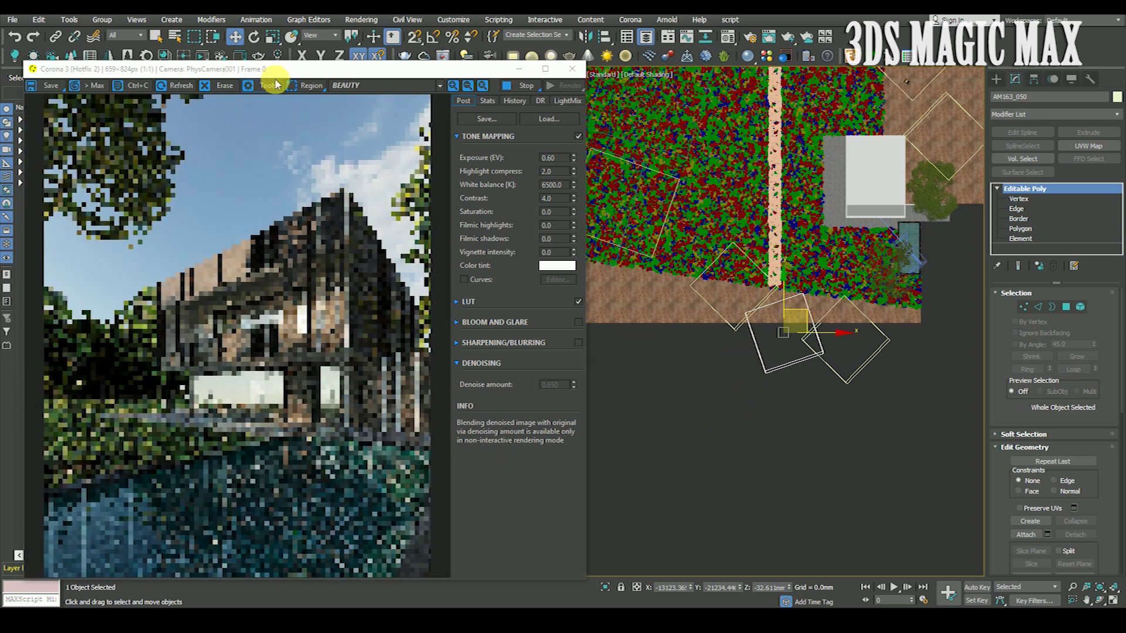
Define a render region around the house in the interactive render.
left_click_drag(273, 69, 317, 63)
left_click(346, 81)
left_click_drag(174, 198, 422, 440)
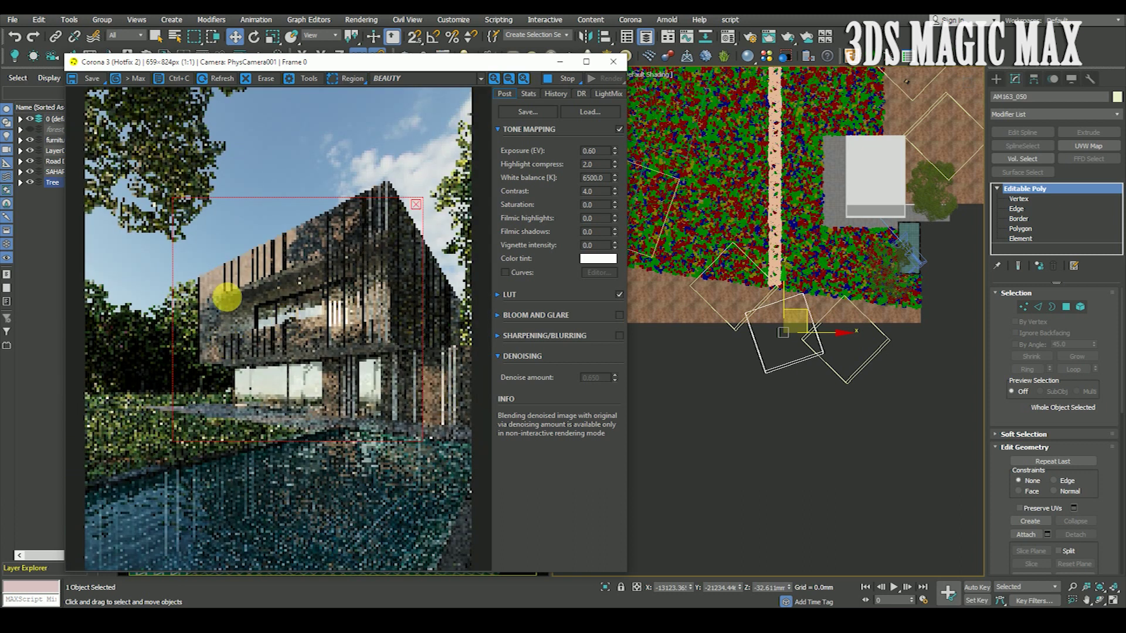
Examine the tree shadow on the upper facade at close range inside the render region.
scroll(231, 272, "up", 1)
scroll(231, 282, "down", 1)
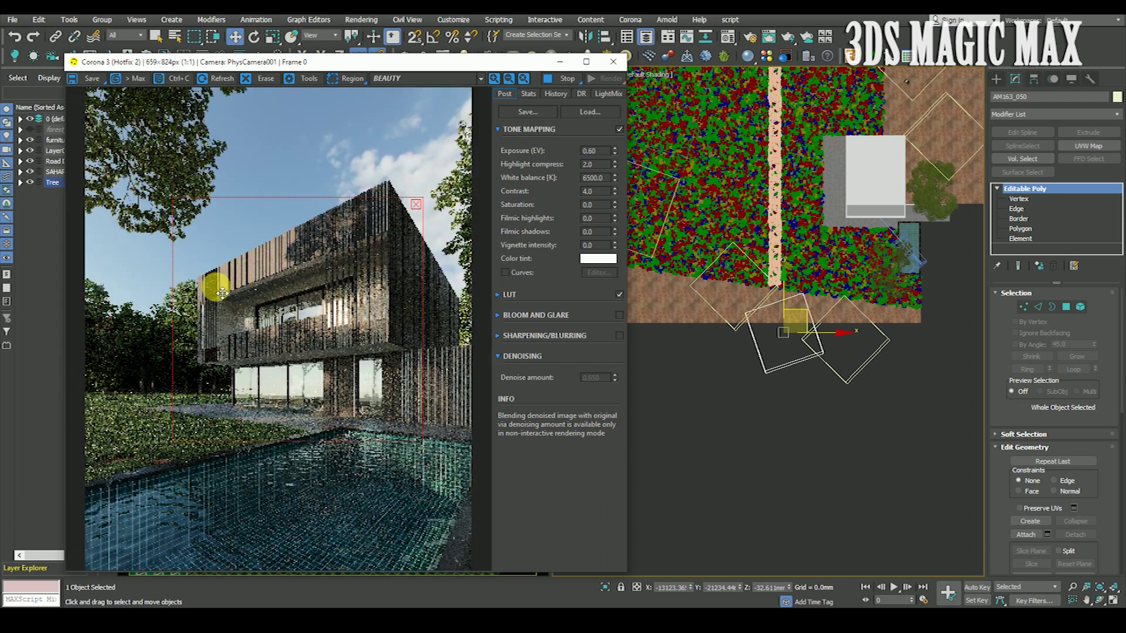
scroll(214, 283, "up", 3)
scroll(199, 282, "down", 1)
scroll(219, 282, "down", 2)
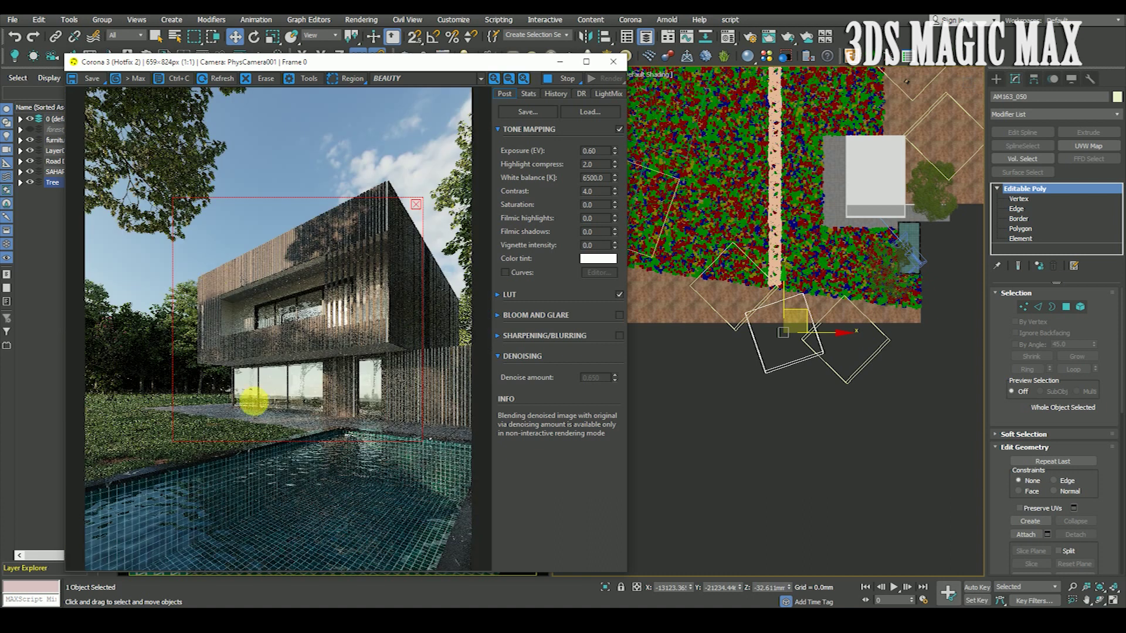
scroll(319, 335, "up", 1)
scroll(319, 339, "down", 1)
scroll(326, 214, "up", 2)
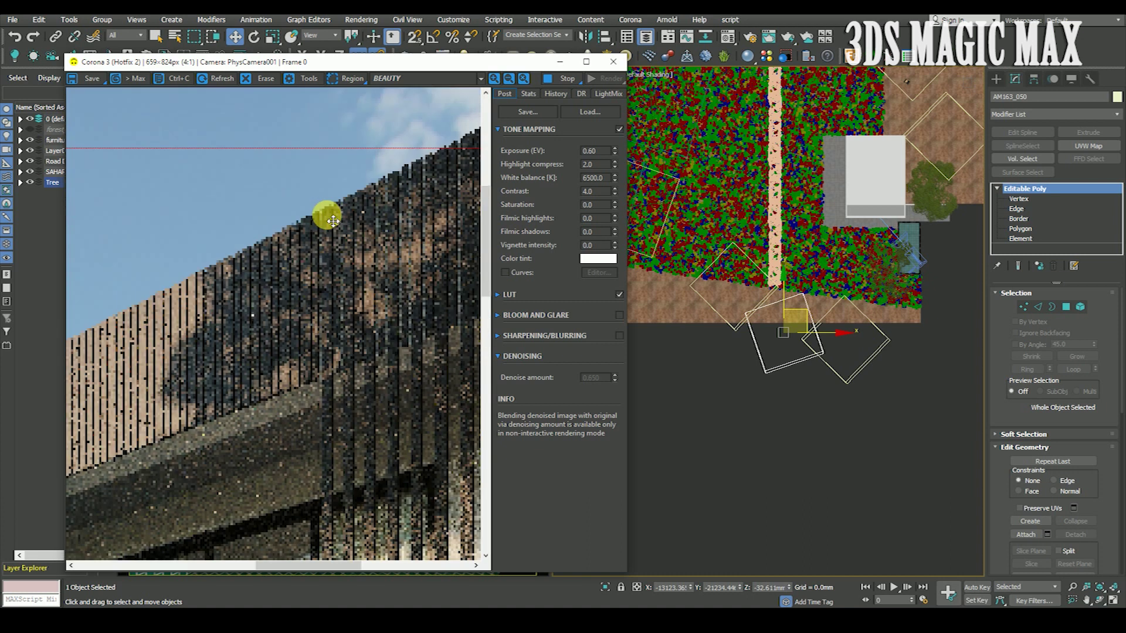
scroll(333, 220, "down", 1)
scroll(332, 220, "down", 1)
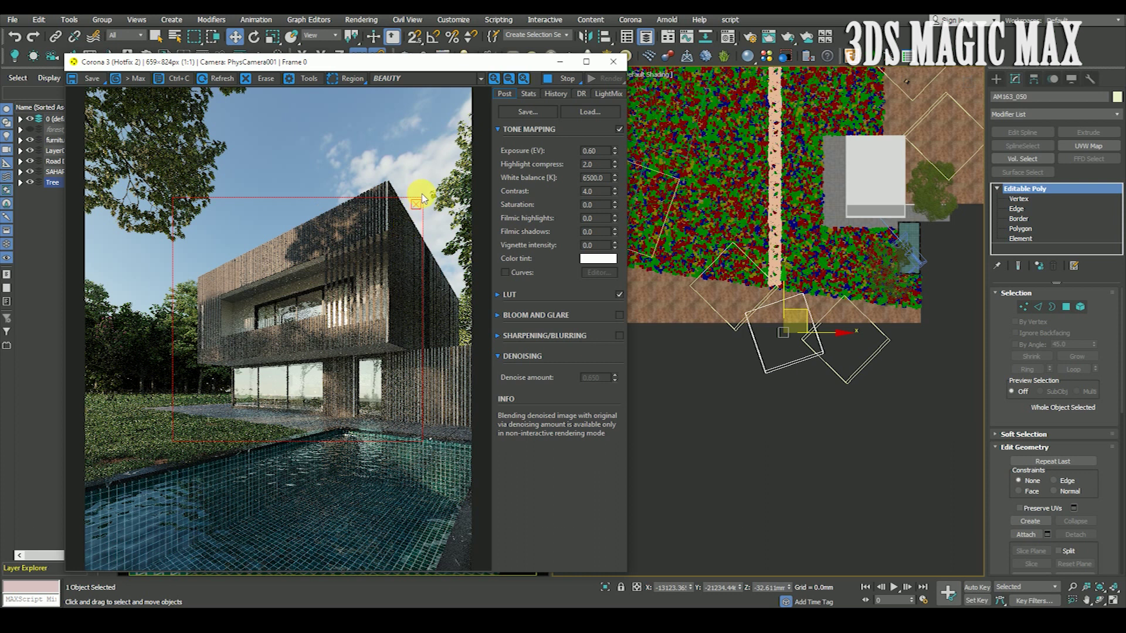
Extend the render region above the roof and shift tree AM163_048 along X to about -1978 mm, checking the facade shadow.
left_click_drag(428, 204, 435, 176)
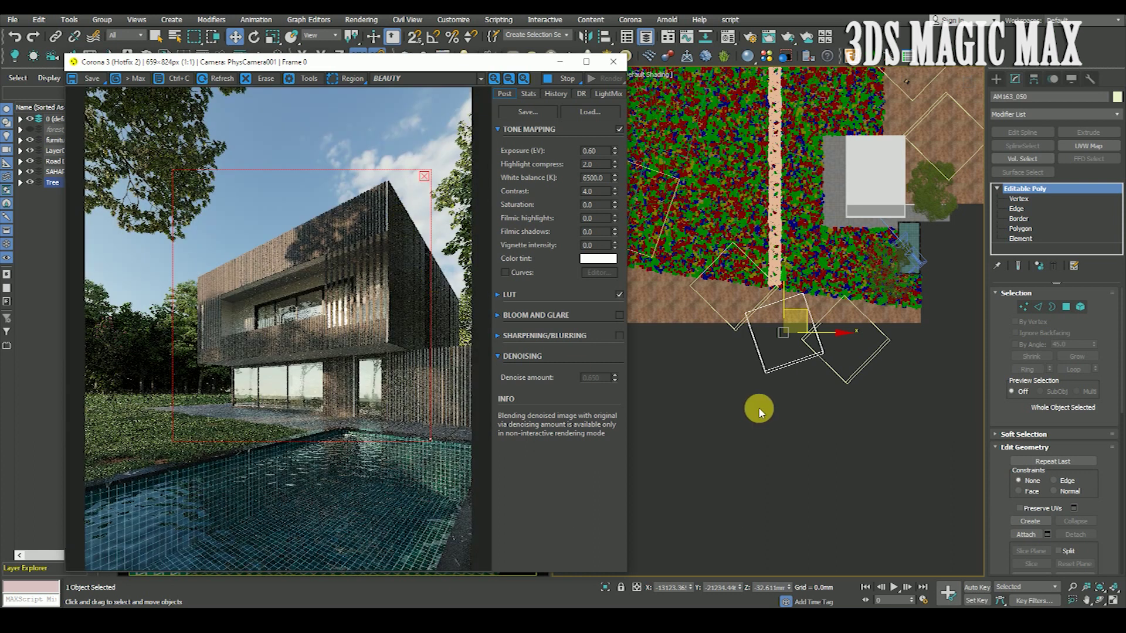
left_click(848, 371)
left_click(847, 371)
left_click_drag(862, 339, 352, 249)
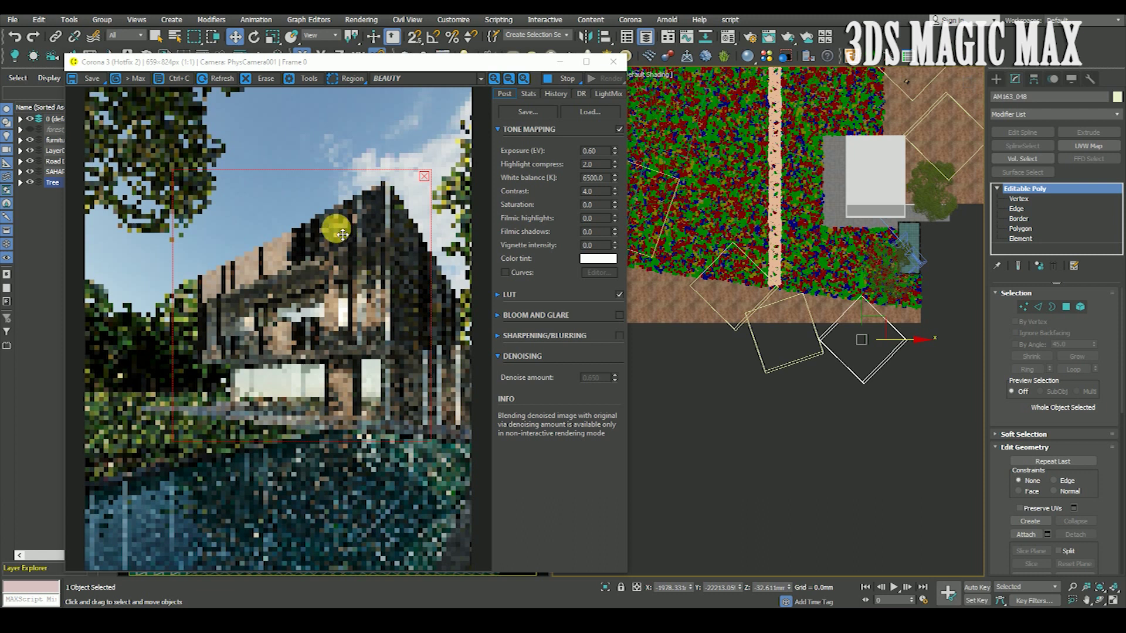
scroll(342, 234, "up", 1)
scroll(342, 234, "down", 1)
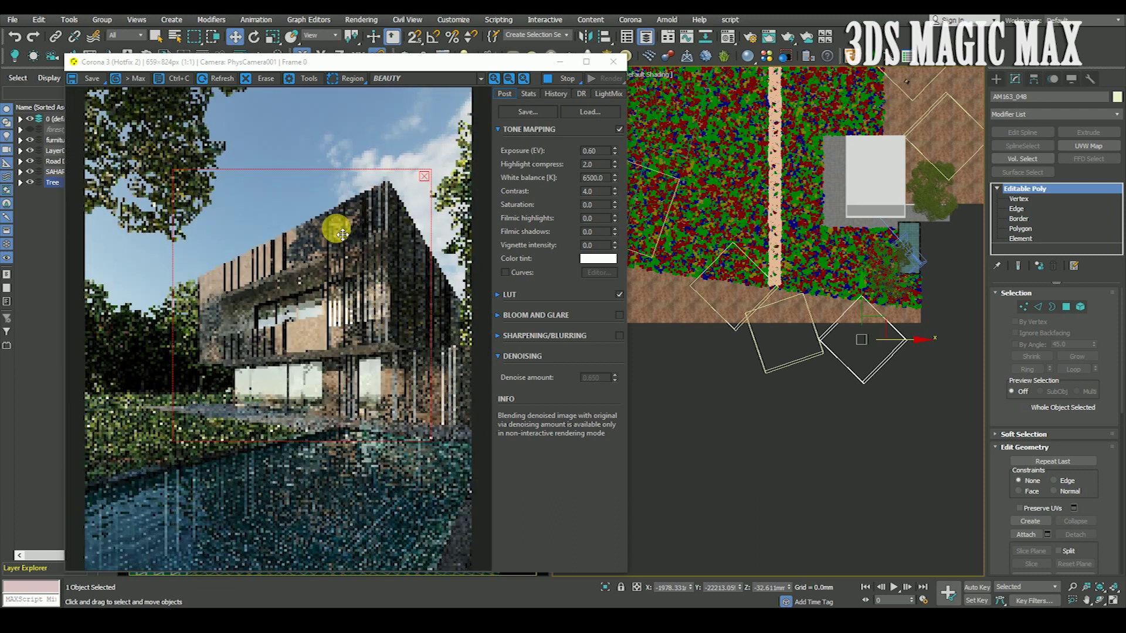
Check how the repositioned tree's shadow falls on the upper facade slats in the interactive render.
scroll(322, 221, "up", 1)
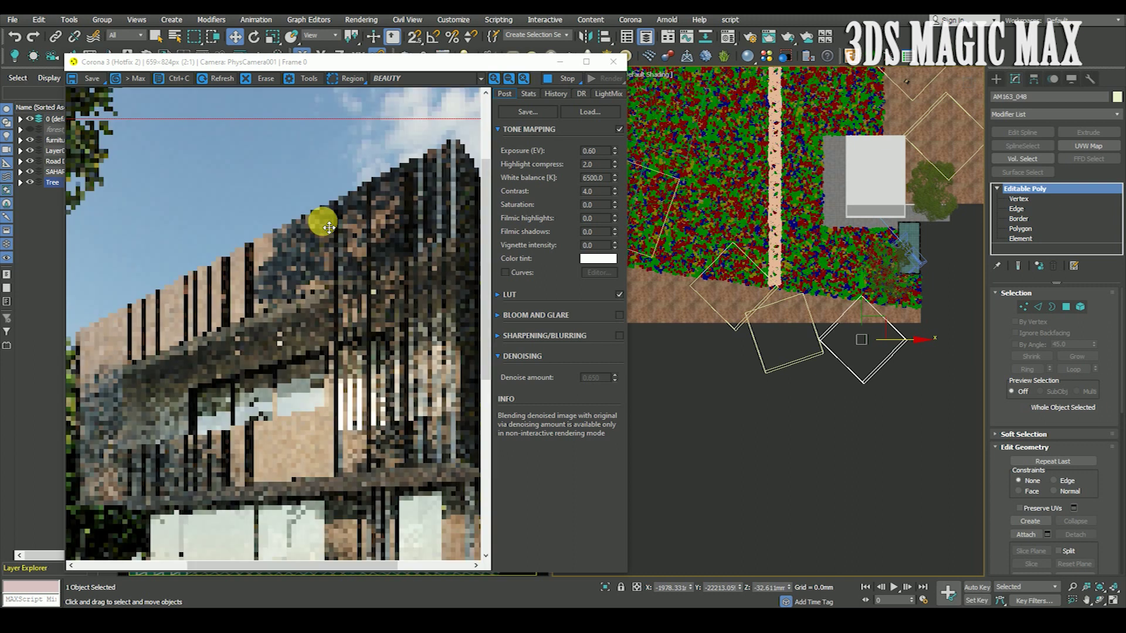
scroll(329, 228, "down", 1)
scroll(295, 244, "up", 1)
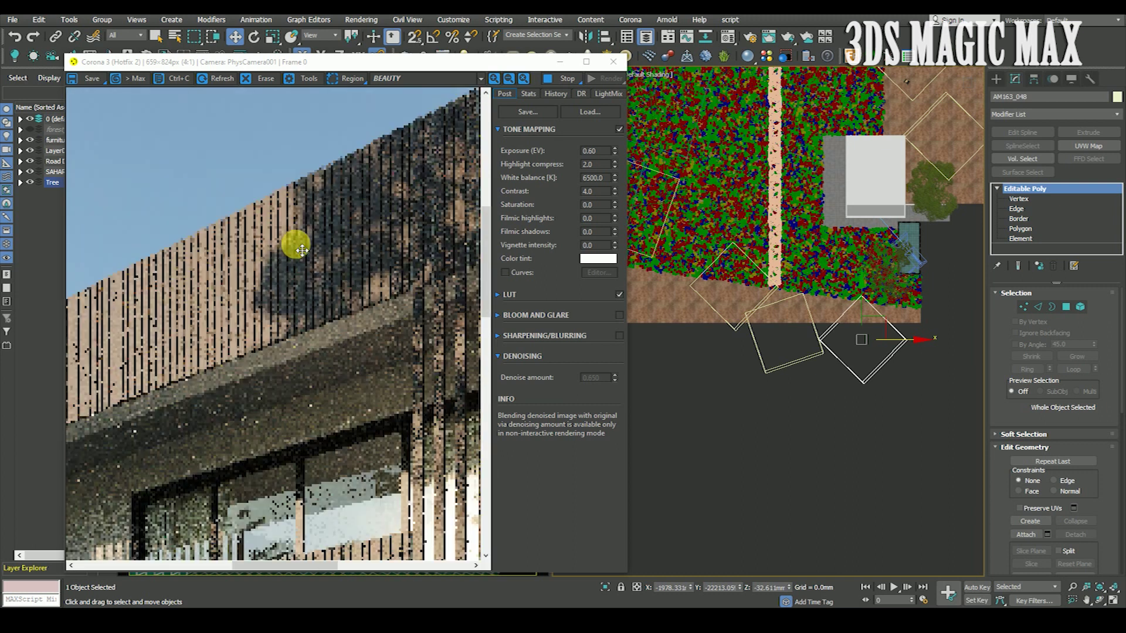
scroll(295, 244, "down", 1)
scroll(220, 349, "up", 1)
scroll(227, 333, "down", 1)
scroll(309, 318, "up", 1)
scroll(311, 320, "down", 1)
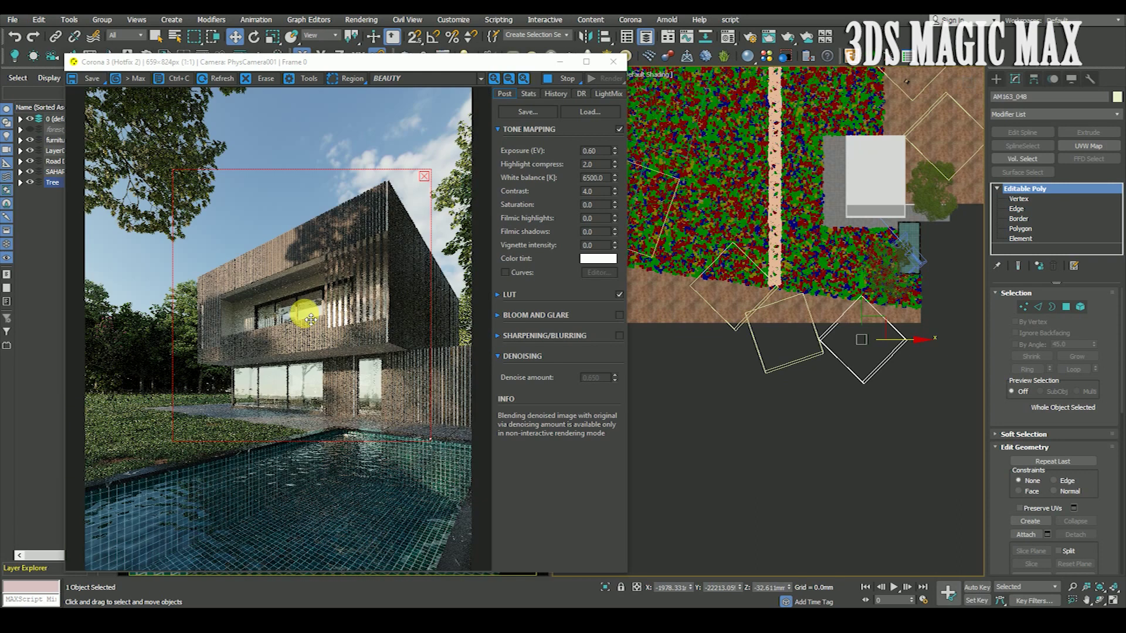
Deselect the tree and inspect the ground-floor glazing in the interactive render.
left_click(678, 444)
scroll(665, 361, "down", 2)
scroll(829, 311, "up", 2)
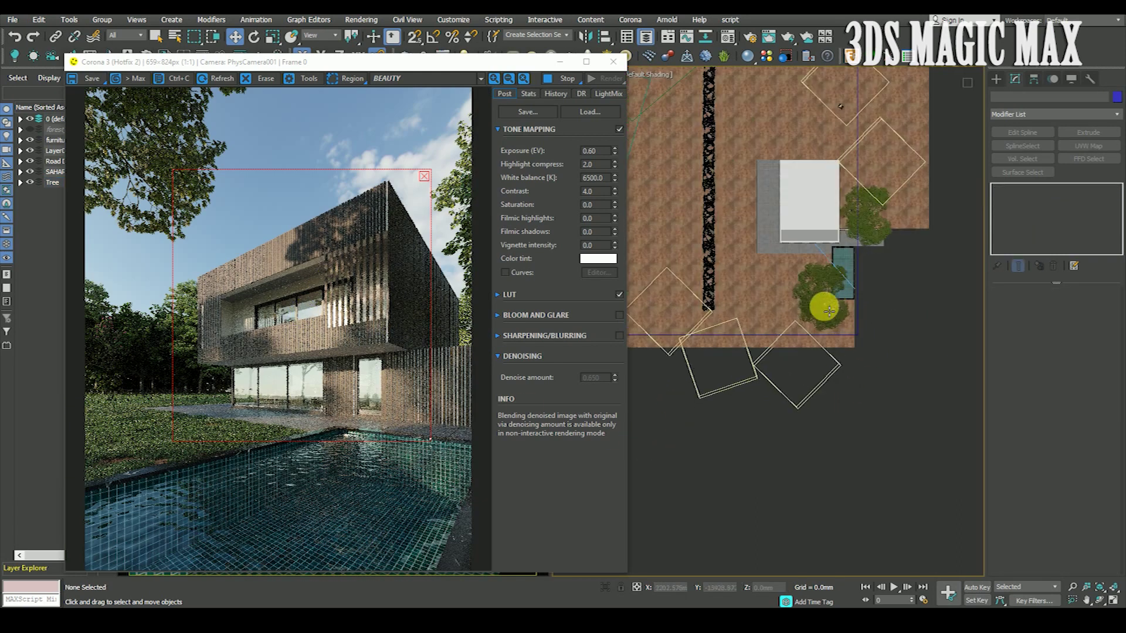
scroll(182, 191, "up", 1)
scroll(181, 188, "down", 1)
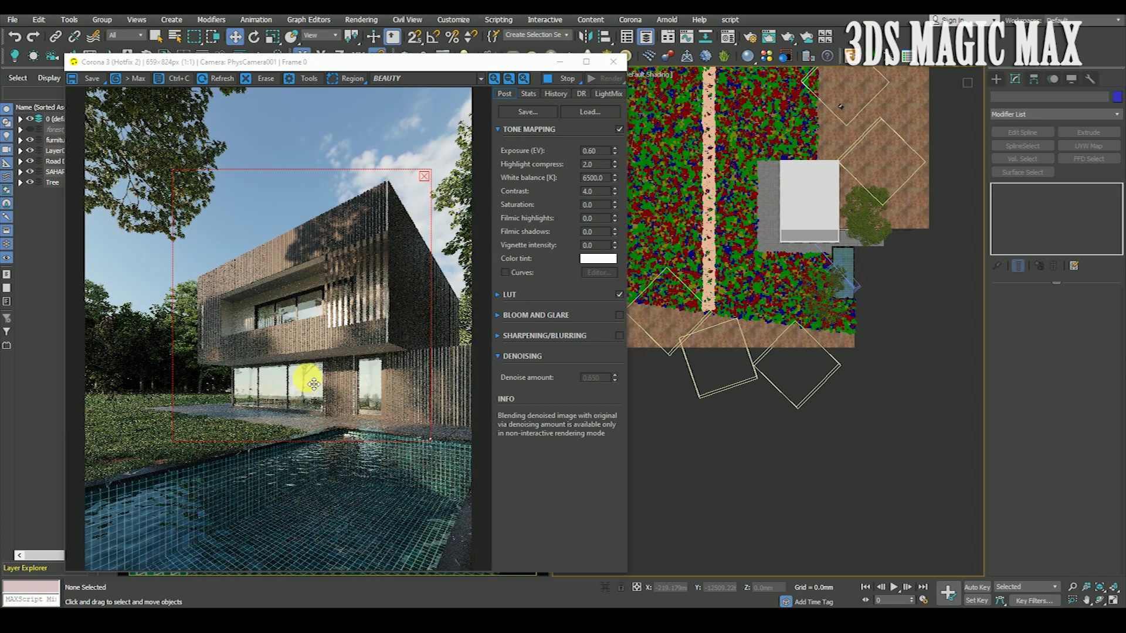
scroll(151, 364, "up", 1)
scroll(309, 342, "down", 1)
Clone the L-shaped background tree group as one instance in front of the house, at about X -22067, Y -65649 mm.
middle_click_drag(725, 456, 806, 382)
scroll(807, 381, "down", 4)
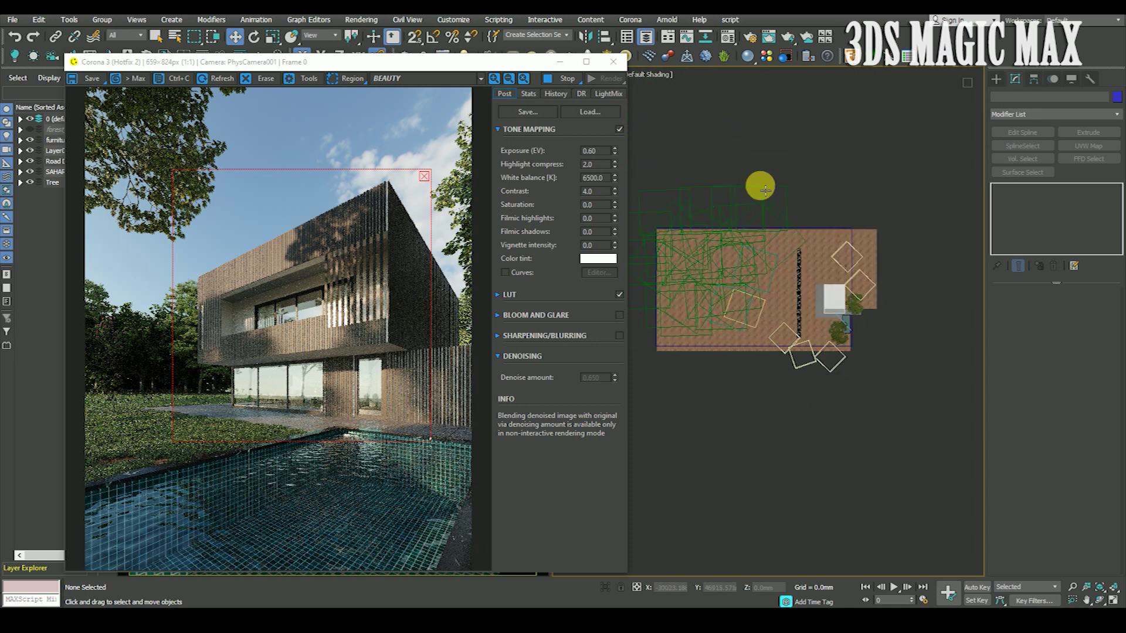
left_click(765, 189)
scroll(762, 187, "down", 2)
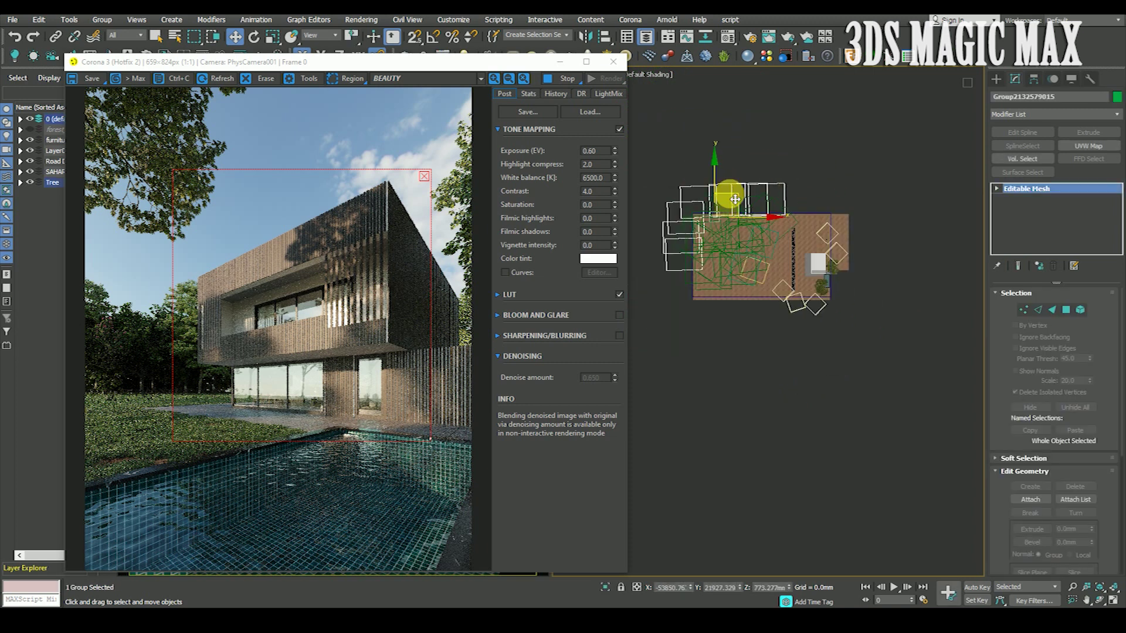
left_click_drag(728, 201, 783, 352, "shift")
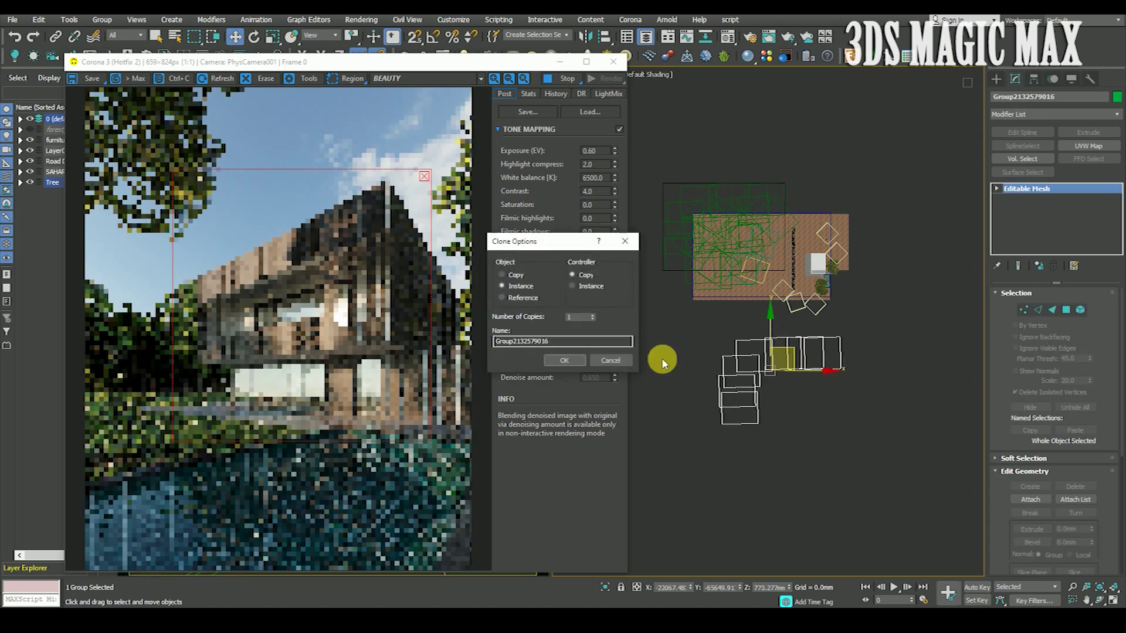
left_click(564, 360)
Rotate the copied tree group about its vertical axis with angle snap and move it to about X -16661, Y -38205 mm.
key("e")
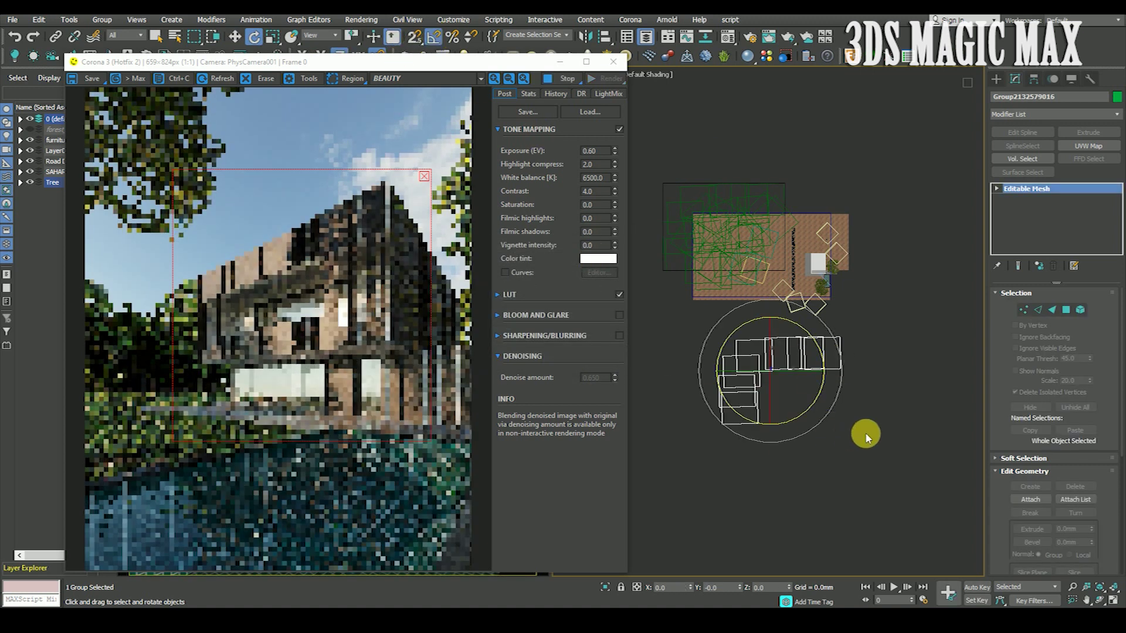
left_click_drag(836, 390, 841, 380)
left_click(432, 36)
left_click_drag(839, 338, 799, 372)
key("w")
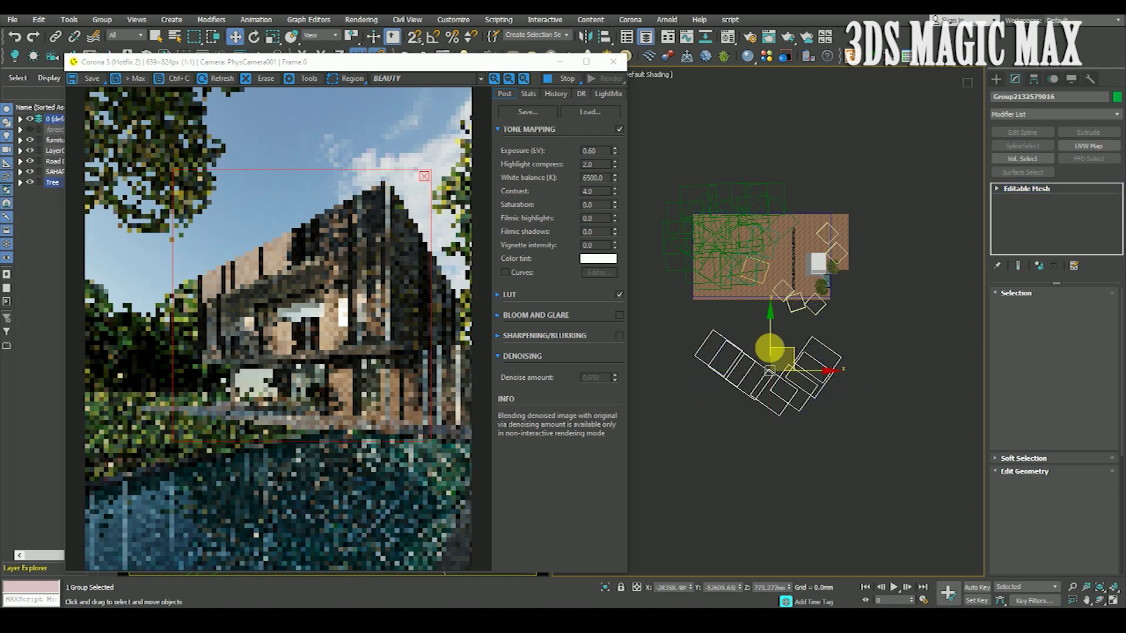
left_click_drag(780, 355, 803, 321)
key("f")
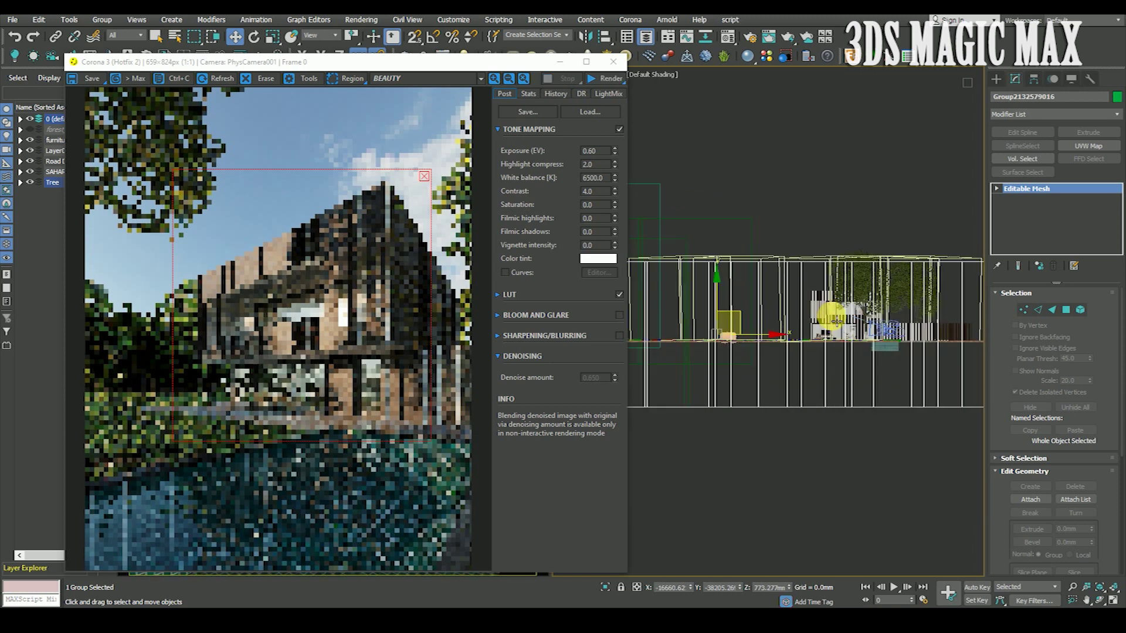
key("t")
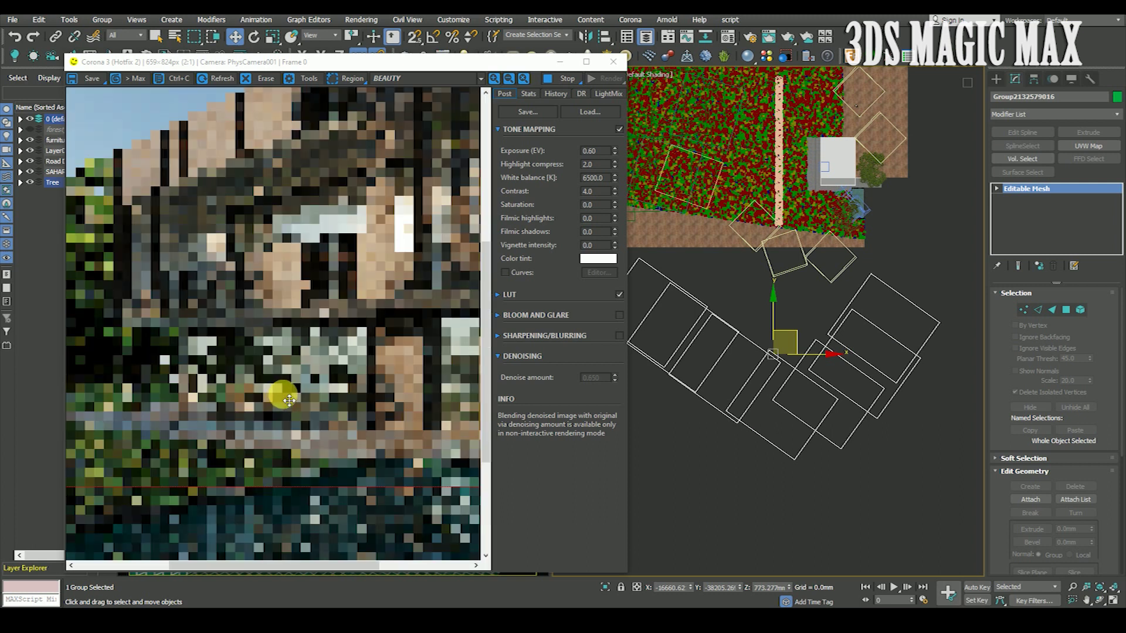
Examine the tree reflections in the ground-floor glazing at close range in the interactive render.
scroll(289, 401, "up", 3)
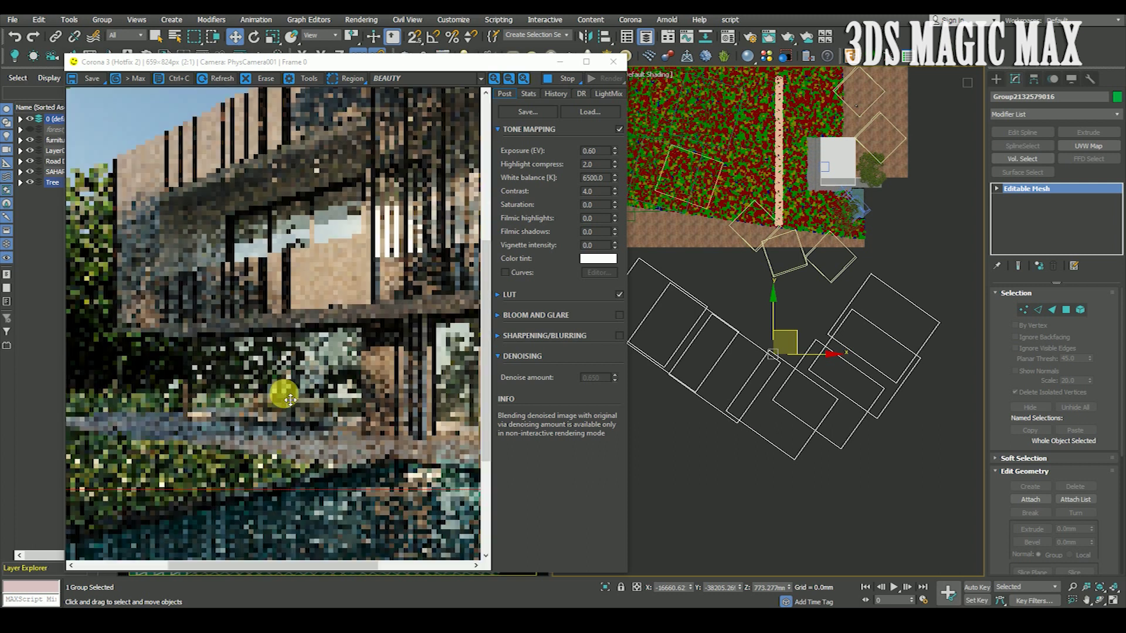
scroll(311, 388, "down", 2)
scroll(308, 390, "up", 2)
scroll(332, 399, "down", 1)
scroll(327, 395, "up", 2)
scroll(350, 426, "down", 3)
scroll(249, 374, "up", 3)
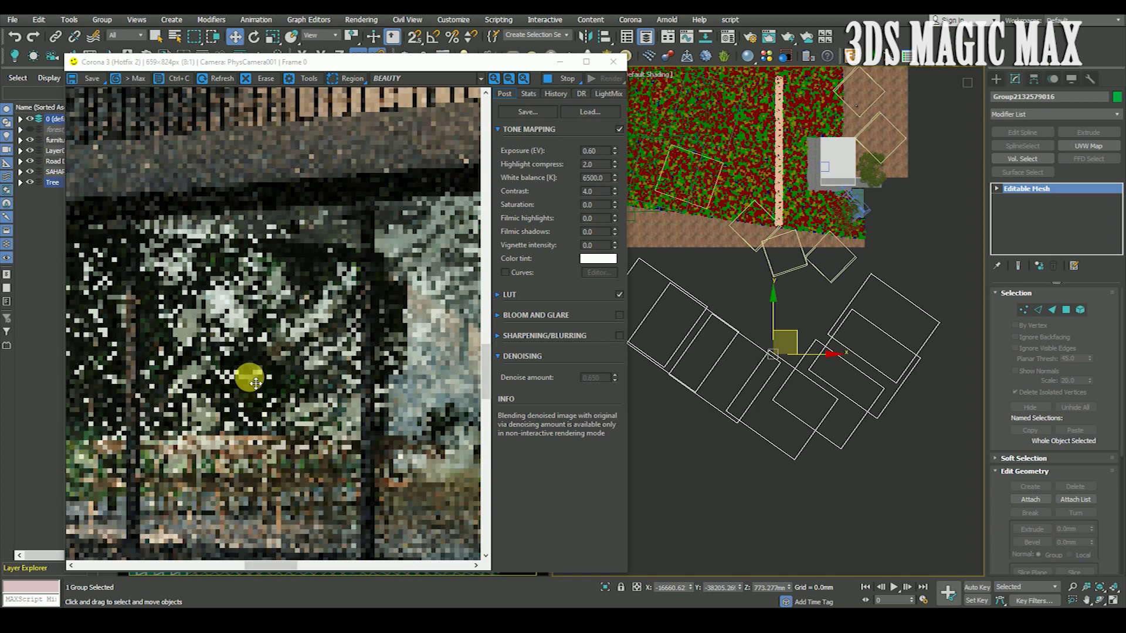
scroll(364, 437, "down", 3)
scroll(359, 427, "up", 1)
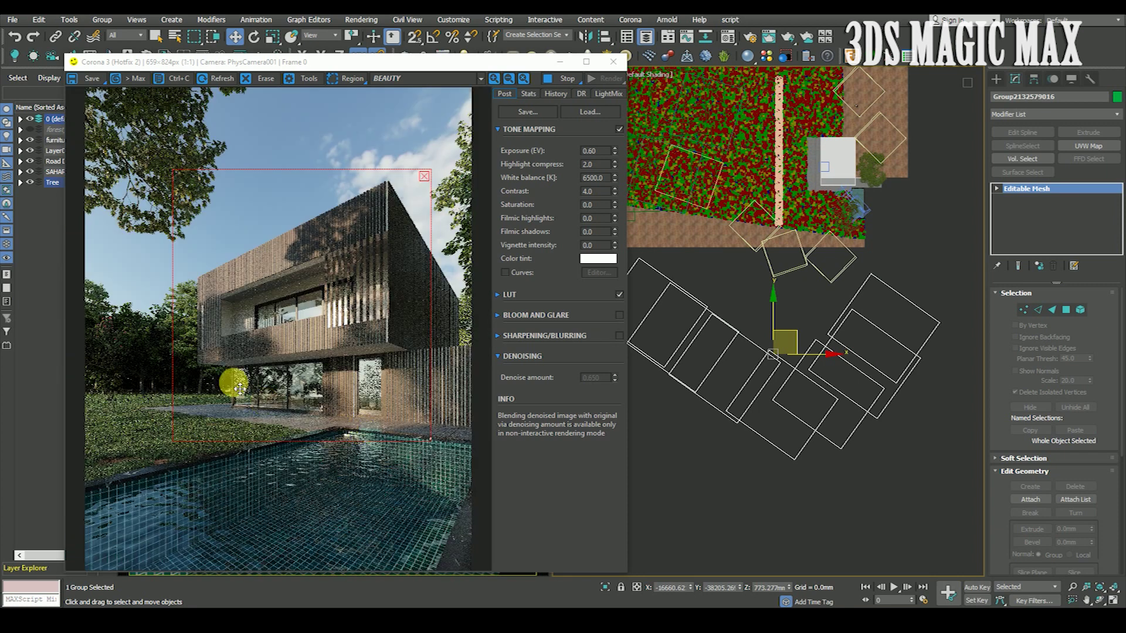
scroll(332, 409, "up", 2)
scroll(337, 404, "down", 2)
scroll(367, 376, "up", 2)
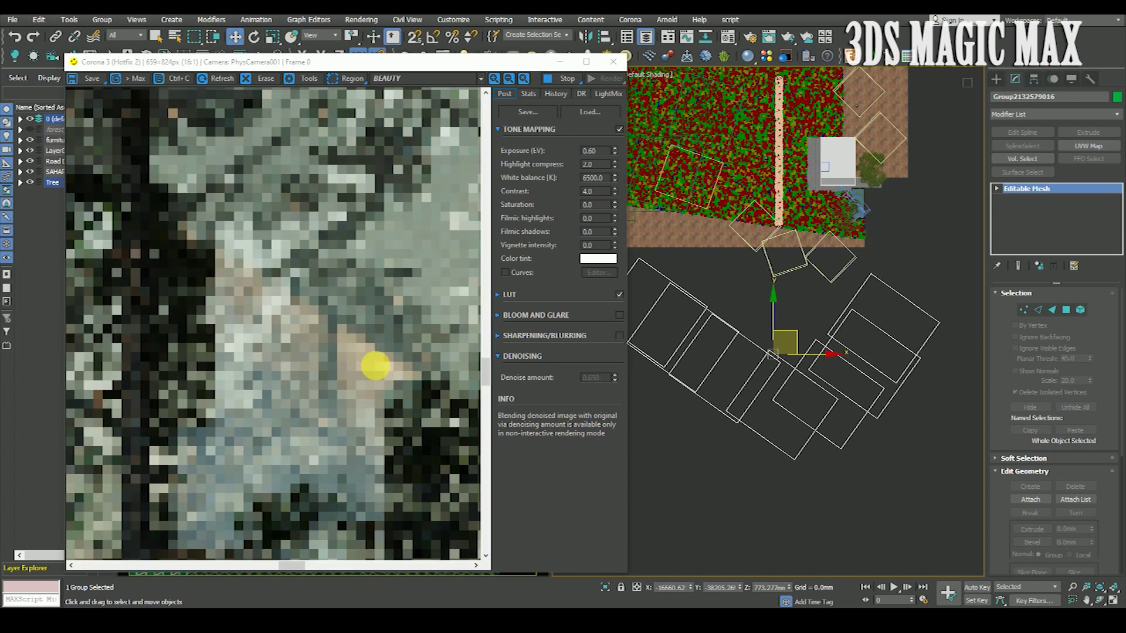
scroll(377, 375, "down", 2)
scroll(266, 397, "down", 1)
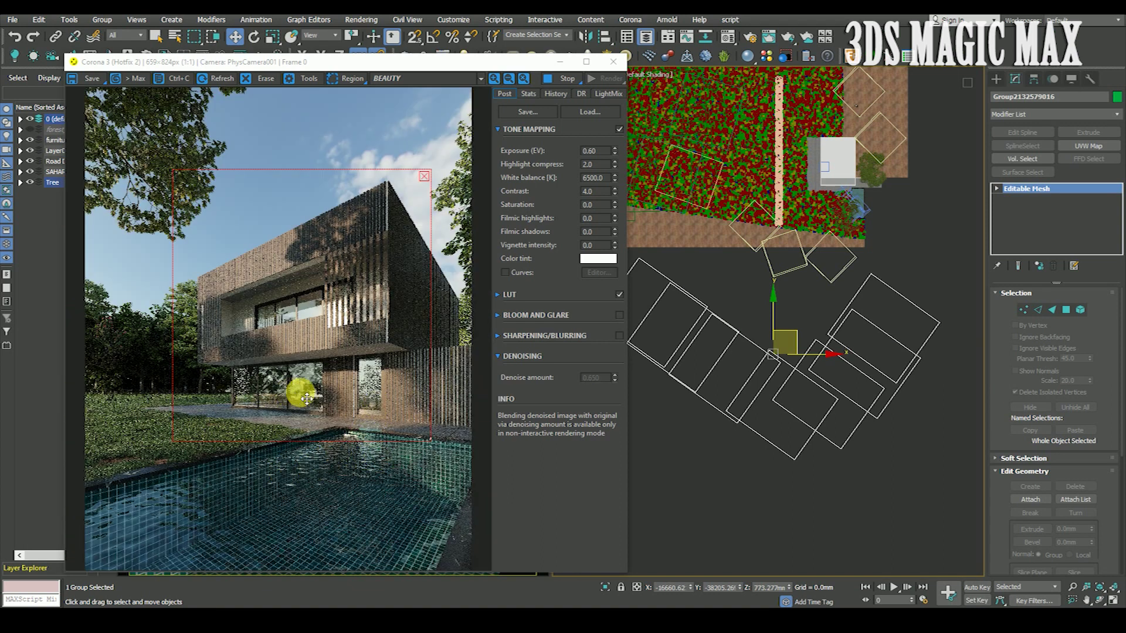
scroll(359, 386, "up", 2)
scroll(393, 371, "down", 1)
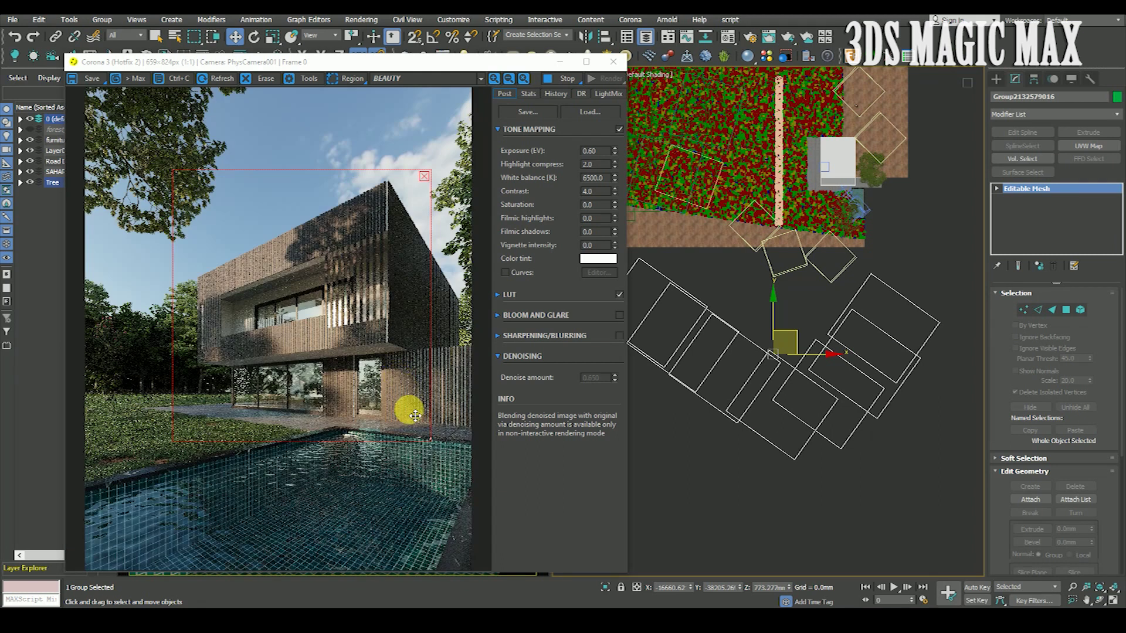
scroll(398, 440, "up", 1)
scroll(378, 447, "down", 1)
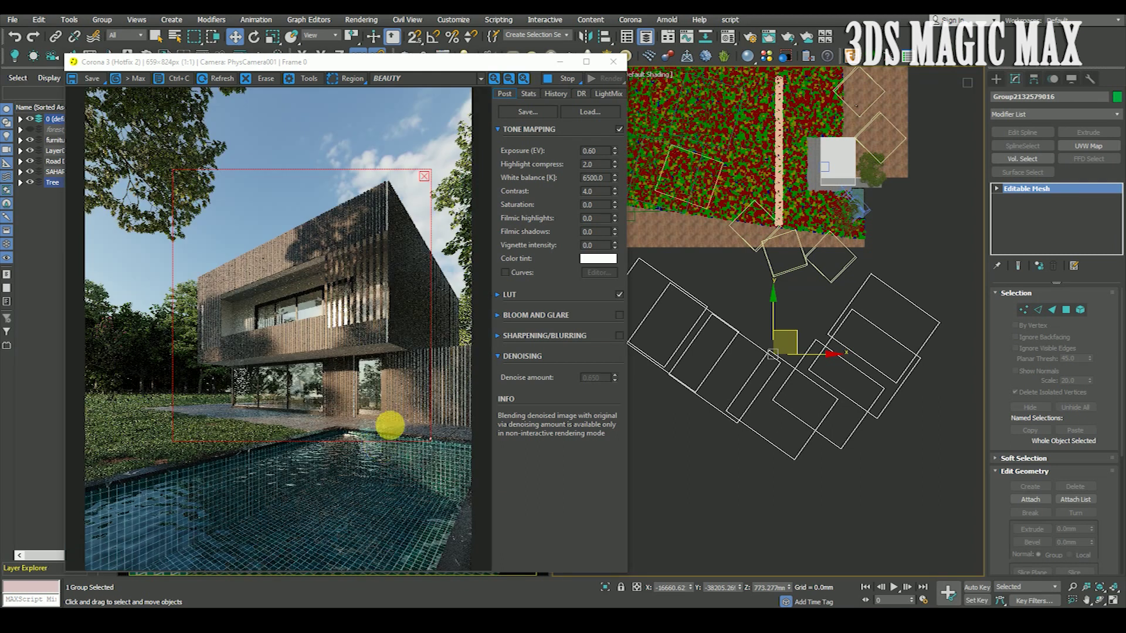
Shift the render window slightly and examine the upper-floor windows and the corner of the facade.
left_click_drag(430, 59, 478, 47)
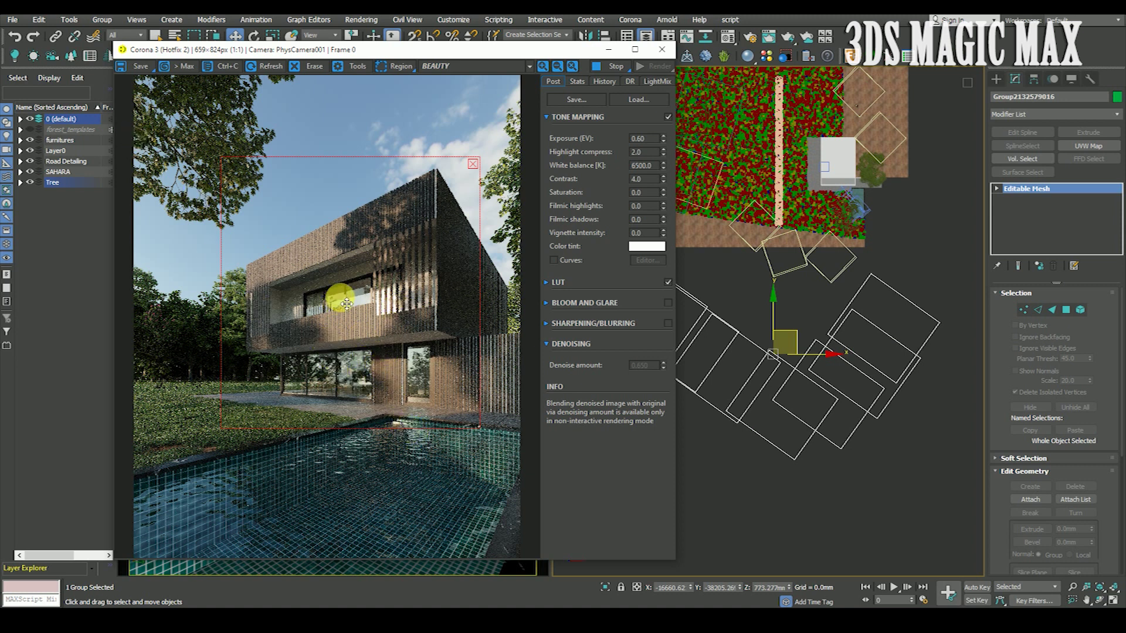
scroll(356, 340, "up", 1)
scroll(360, 349, "down", 1)
scroll(410, 431, "up", 1)
scroll(410, 392, "down", 1)
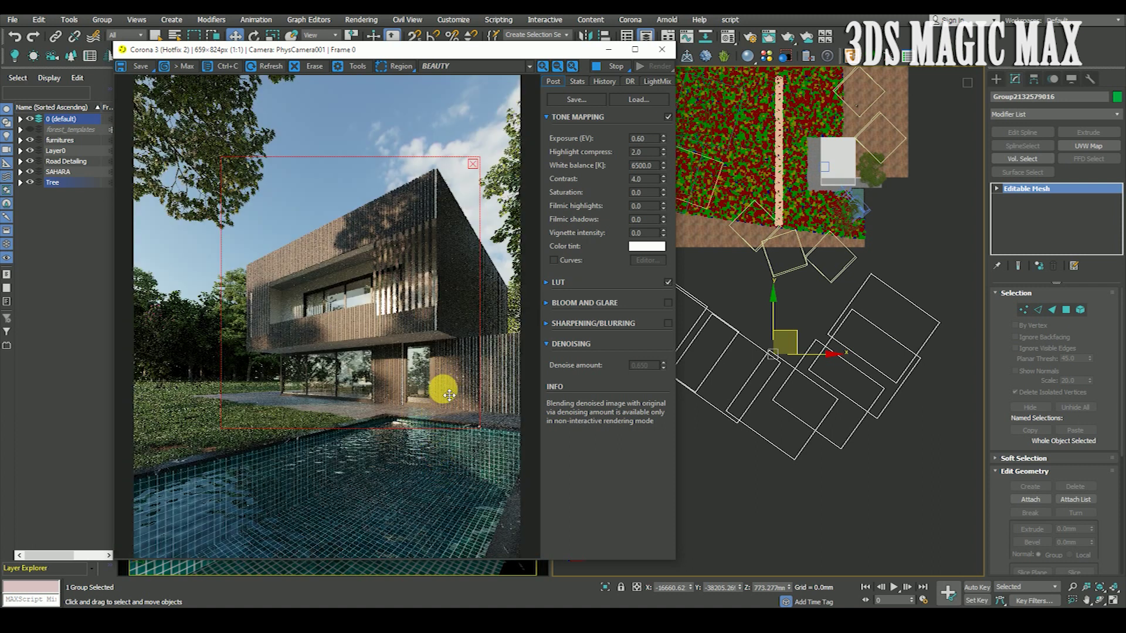
scroll(448, 202, "up", 1)
scroll(450, 206, "down", 1)
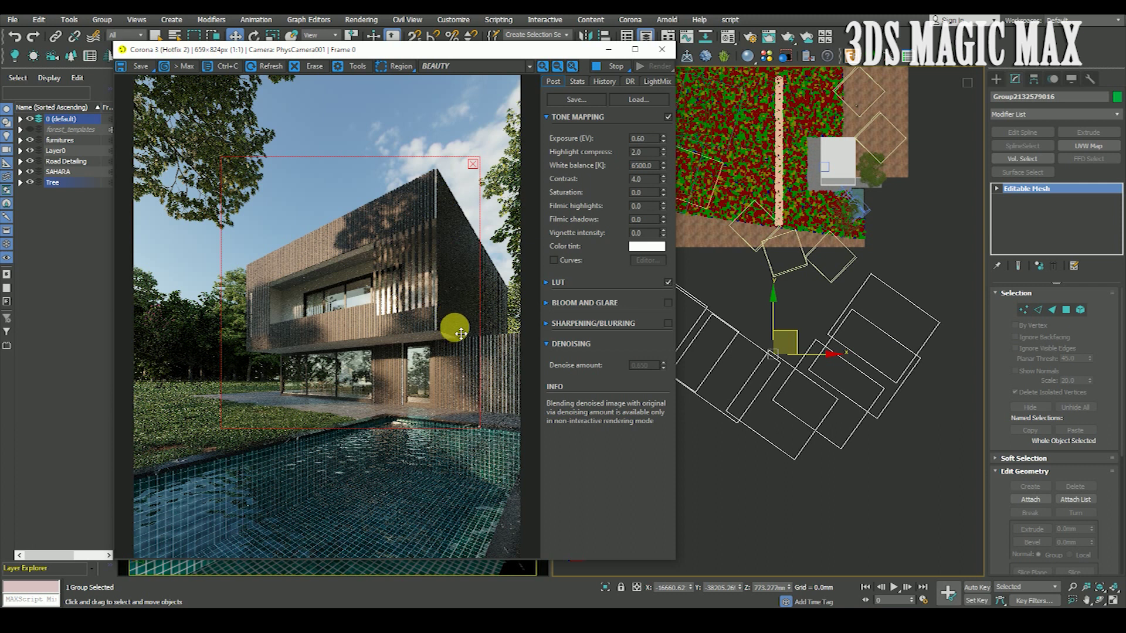
Remove the render region, then close the render window and the Layer Explorer.
left_click(473, 163)
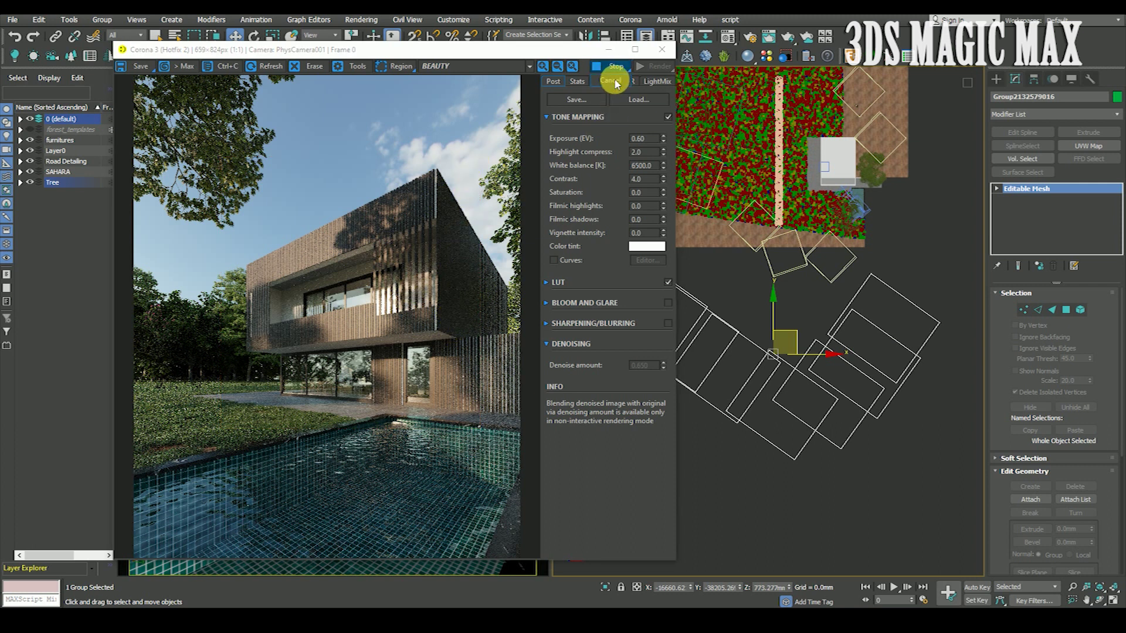
left_click(662, 50)
left_click(708, 280)
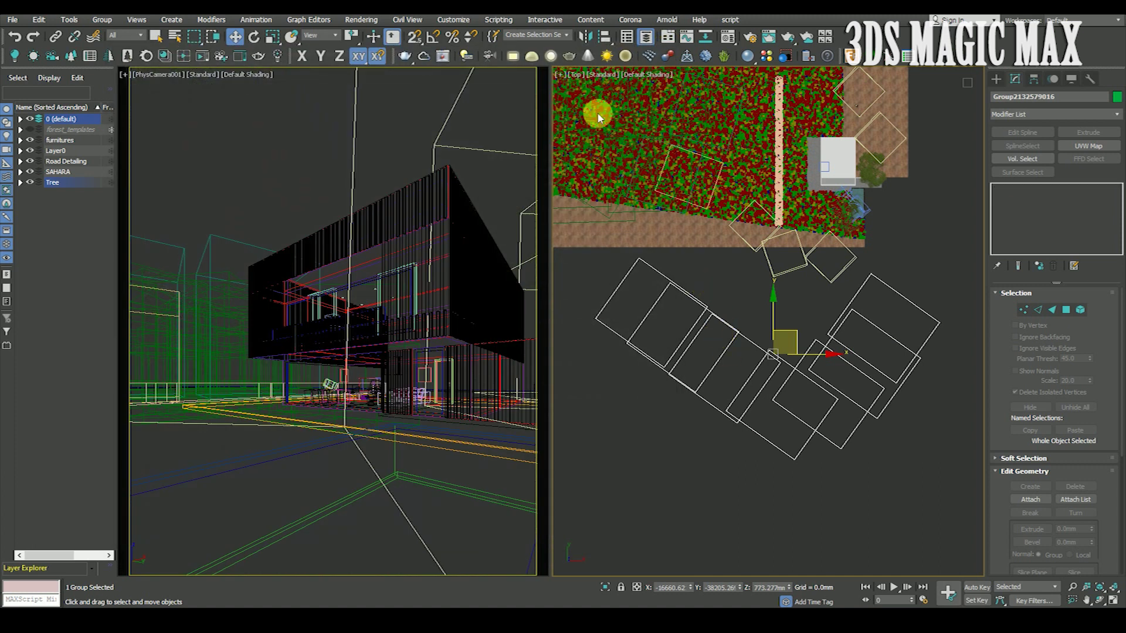
left_click(627, 36)
Isolate the wooden slat group and the white wall shell at the upper front corner of the house.
mouse_move(835, 243)
middle_mouse_down()
mouse_move(815, 434)
mouse_move(794, 301)
mouse_move(747, 254)
mouse_move(818, 276)
middle_mouse_up()
scroll(811, 268, "up", 3)
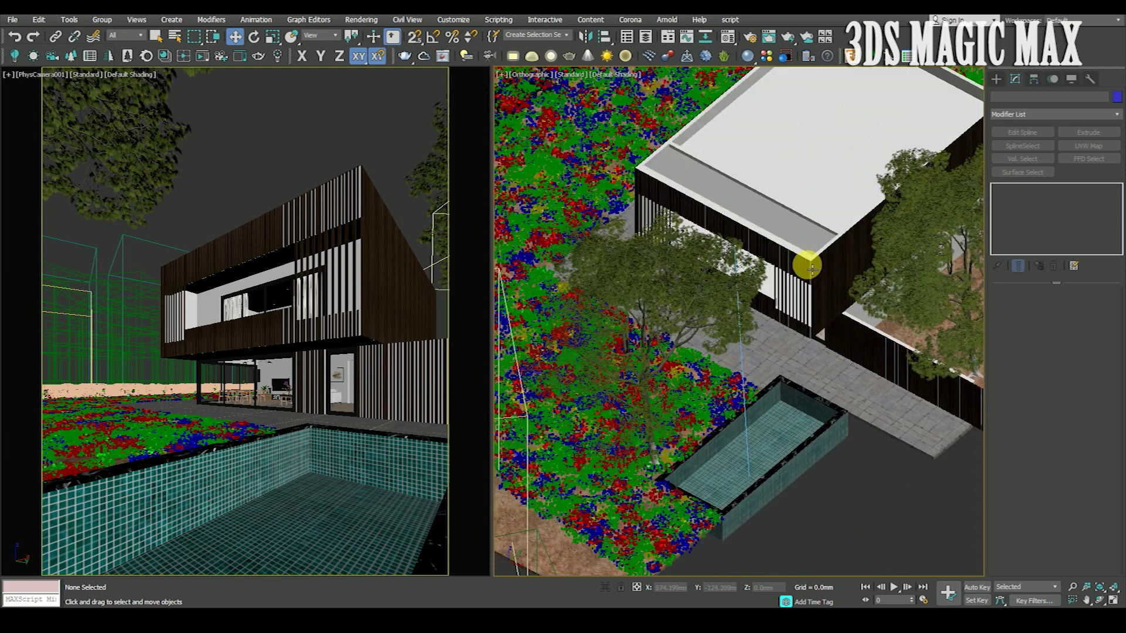
scroll(811, 268, "up", 8)
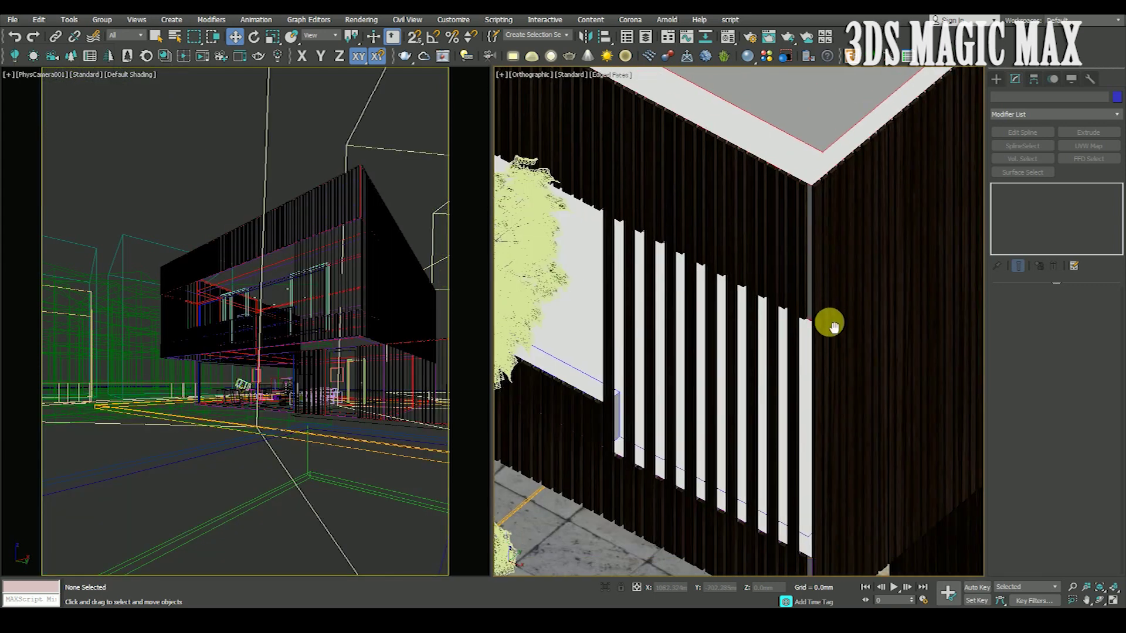
scroll(834, 326, "up", 6)
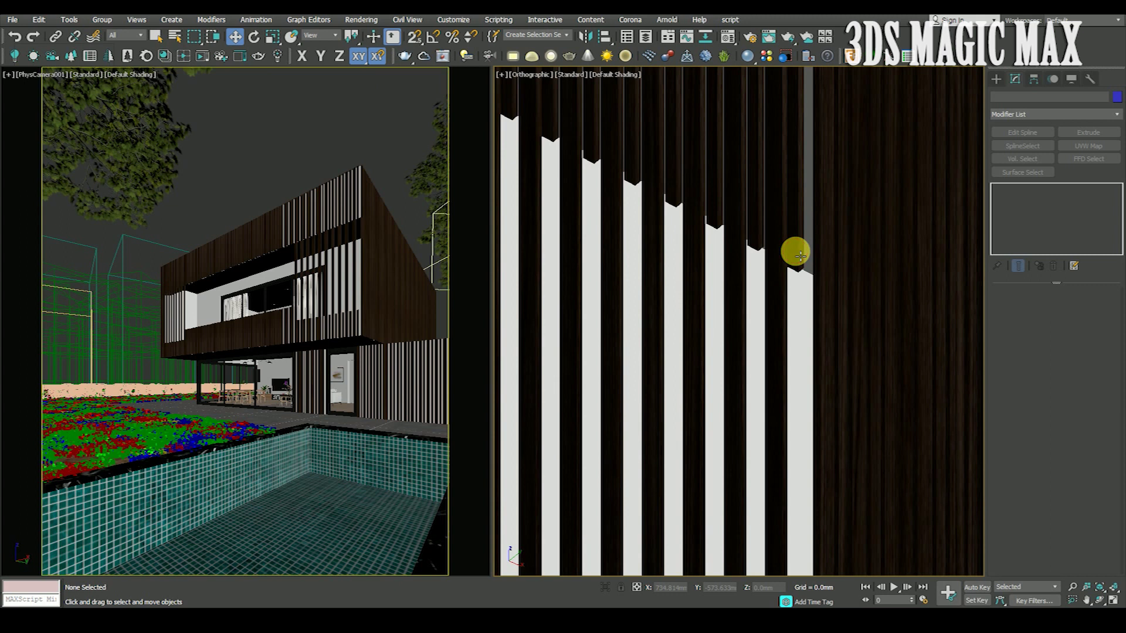
left_click(800, 255)
scroll(804, 256, "down", 5)
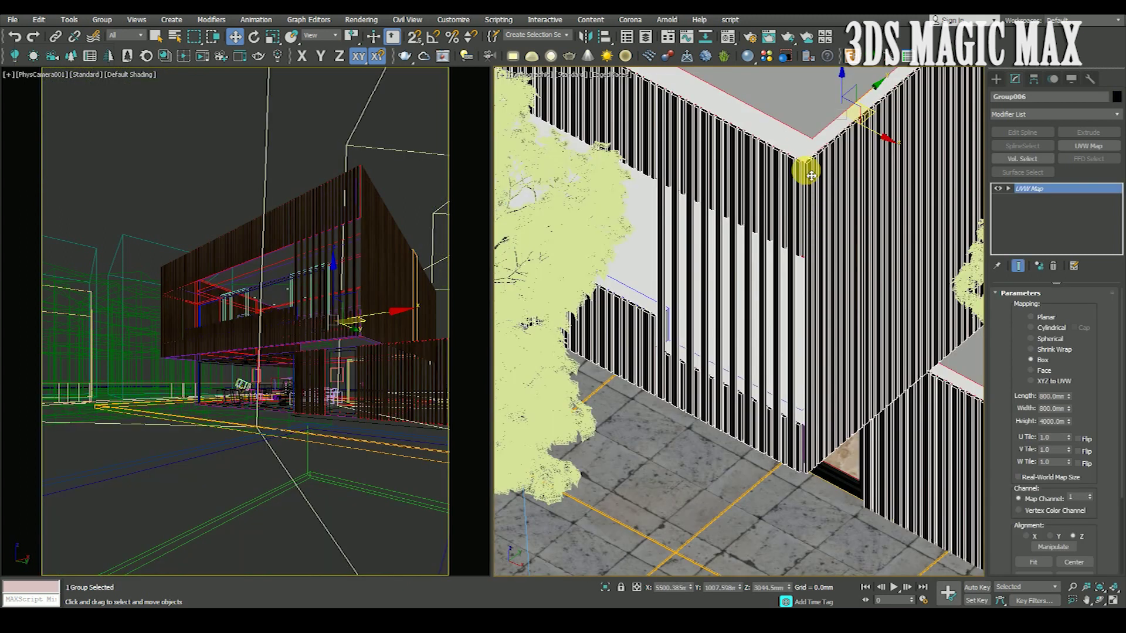
scroll(811, 174, "up", 6)
left_click(794, 162, "ctrl")
key("alt+q")
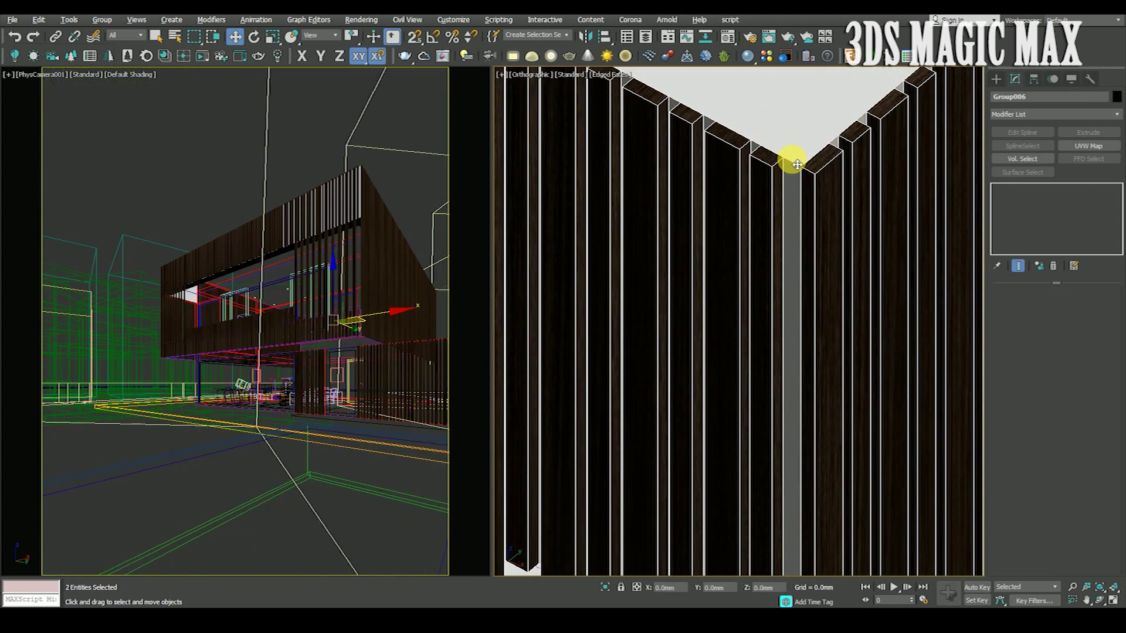
Inspect the isolated corner from above and at an angle in shaded view, and open slat group Group006.
key("t")
scroll(716, 450, "up", 8)
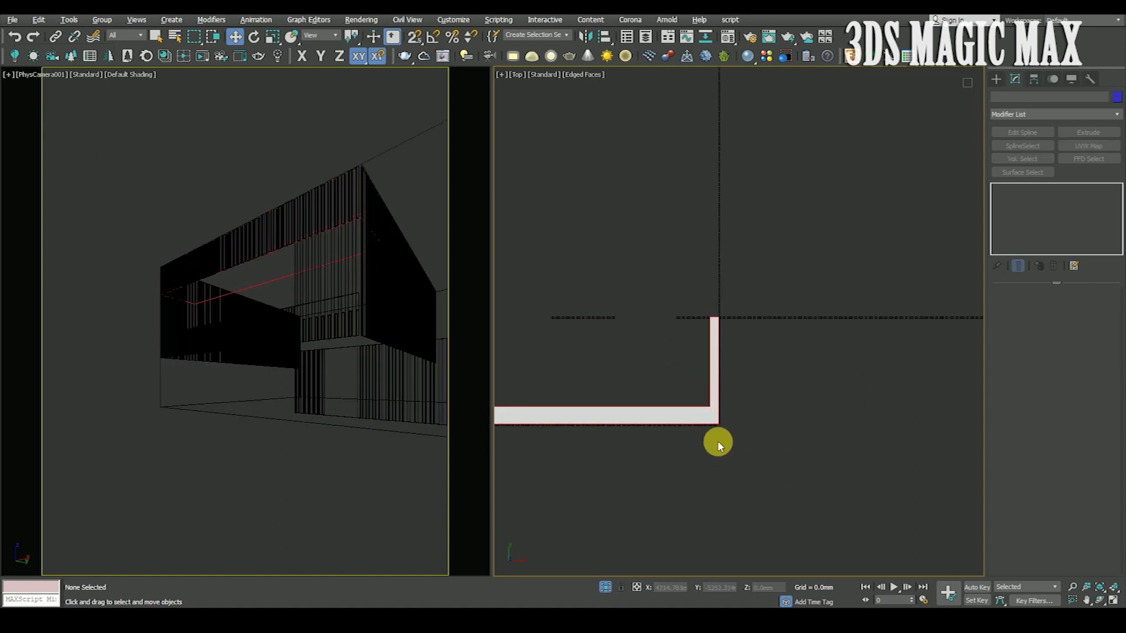
left_click(696, 425)
left_click(741, 382)
mouse_move(764, 410)
middle_mouse_down("alt")
mouse_move(729, 365)
mouse_move(686, 346)
mouse_move(709, 334)
mouse_move(667, 263)
mouse_move(917, 274)
middle_mouse_up("alt")
key("F3")
key("F4")
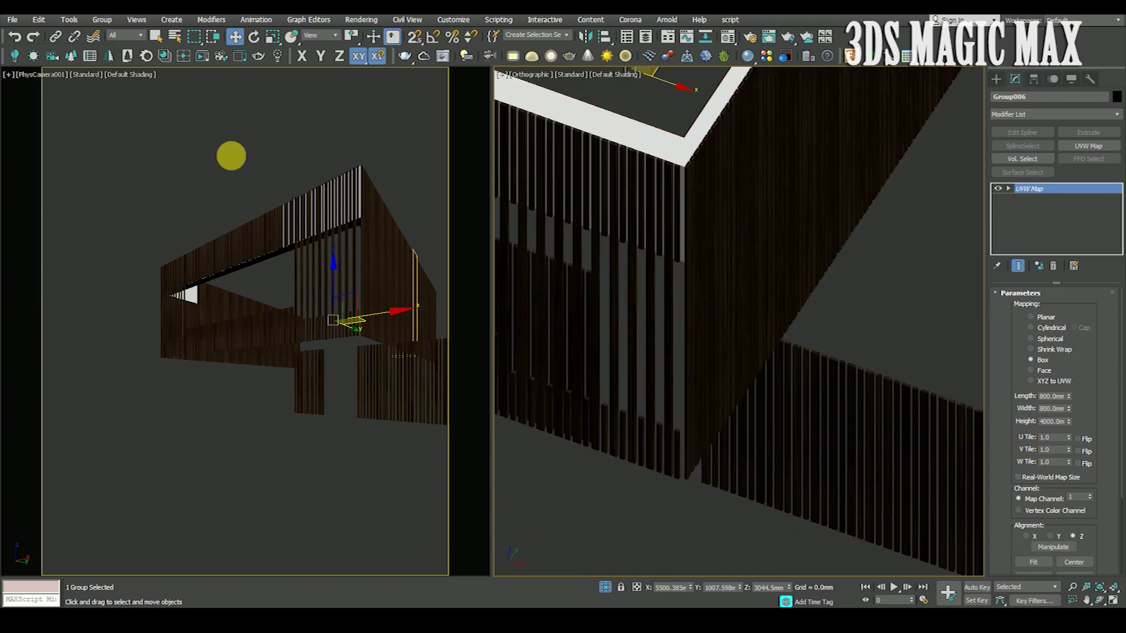
left_click(114, 20)
left_click(117, 58)
Select the nested slat group Group002 on the side facade and open it.
scroll(715, 159, "up", 5)
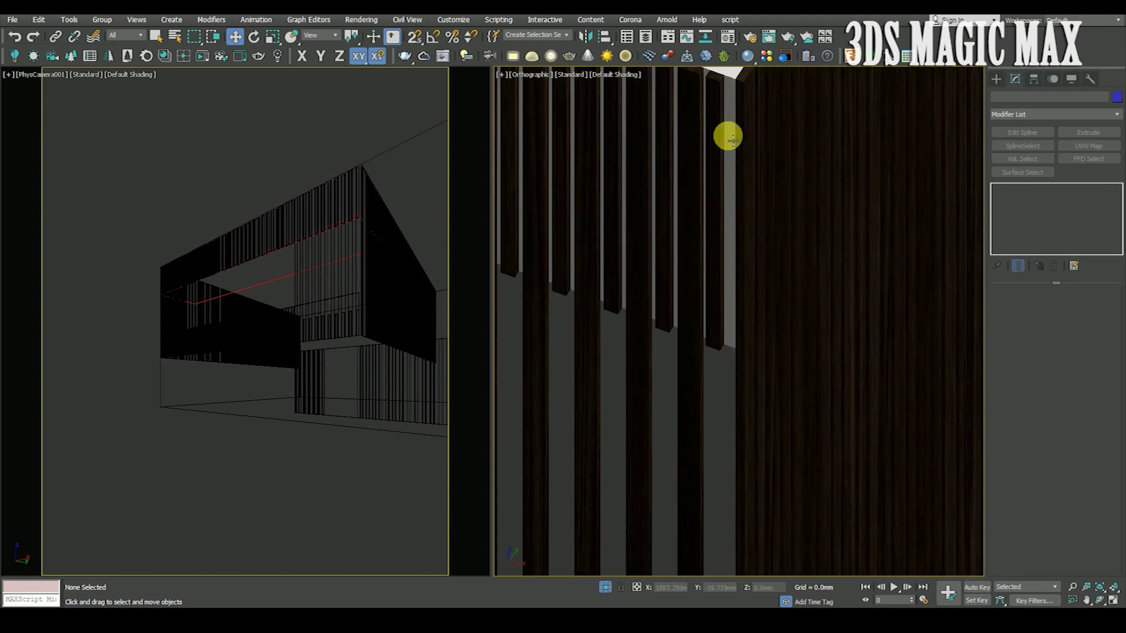
left_click(754, 146)
key("F4")
scroll(746, 226, "down", 4)
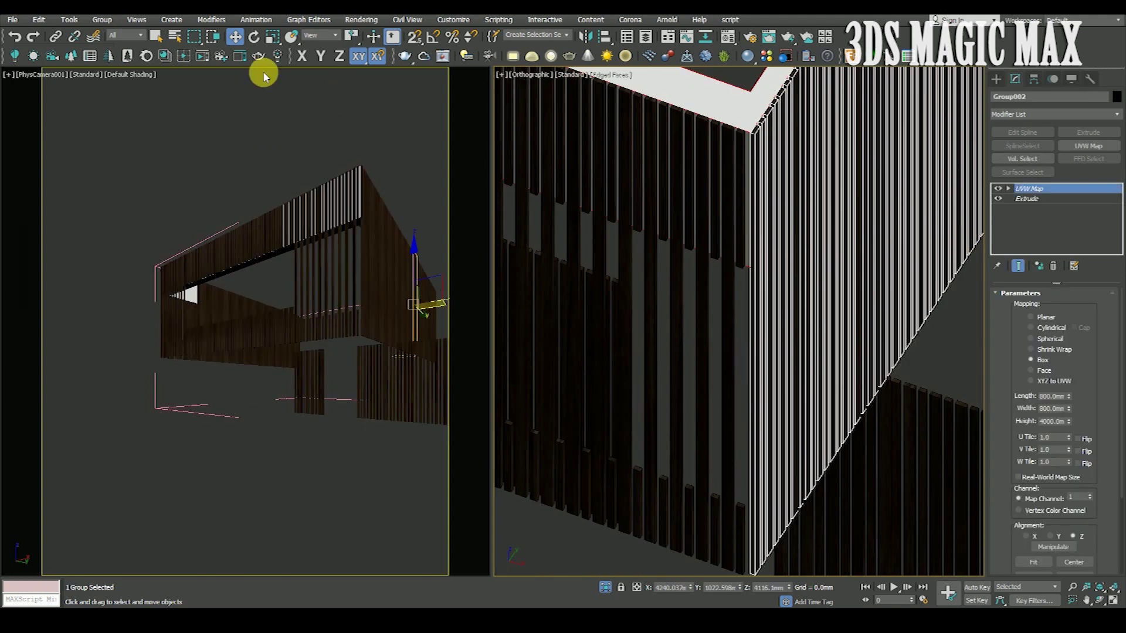
left_click(102, 19)
left_click(117, 80)
Make an independent copy of the side facade's end slat, shifted outward along the facade at the front corner.
scroll(696, 219, "up", 5)
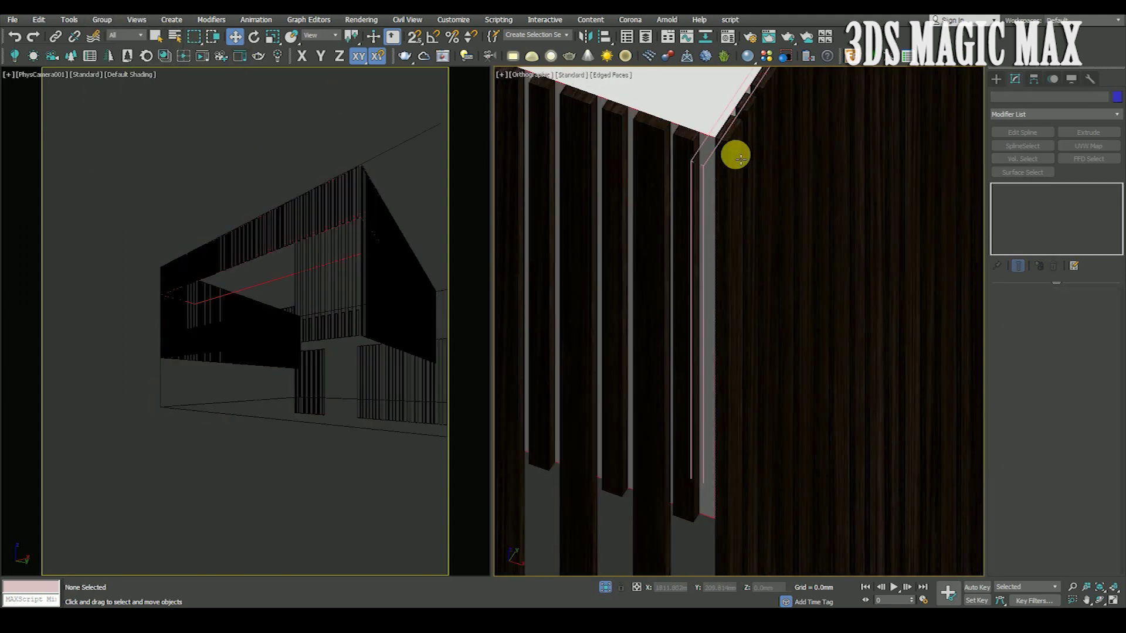
left_click(722, 156)
key("F3")
scroll(726, 157, "down", 3)
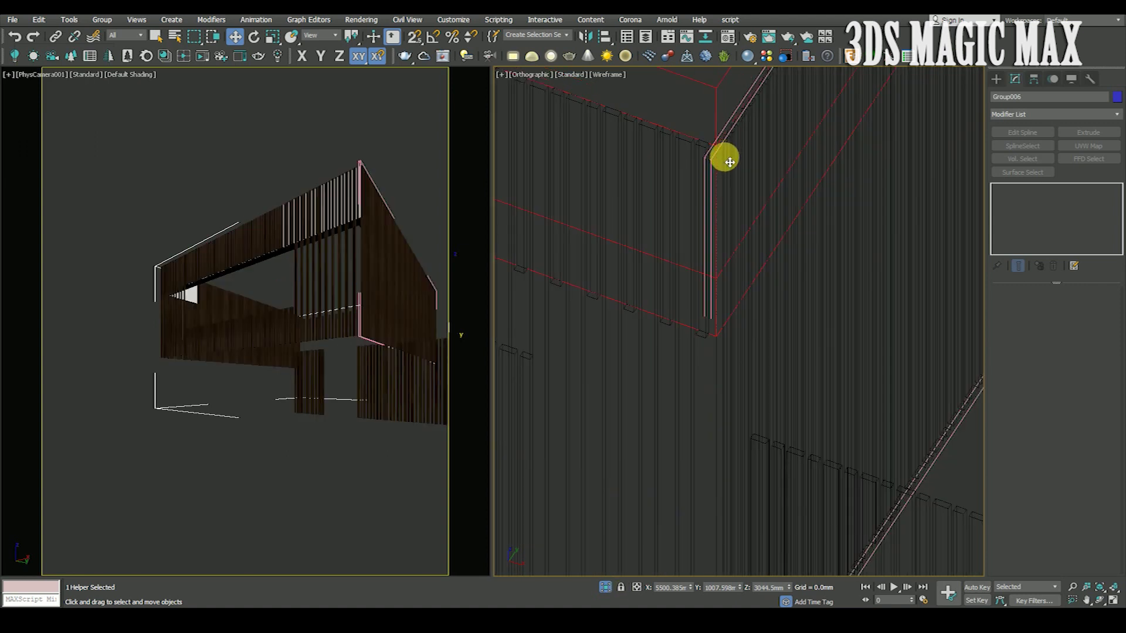
left_click(724, 163)
key("t")
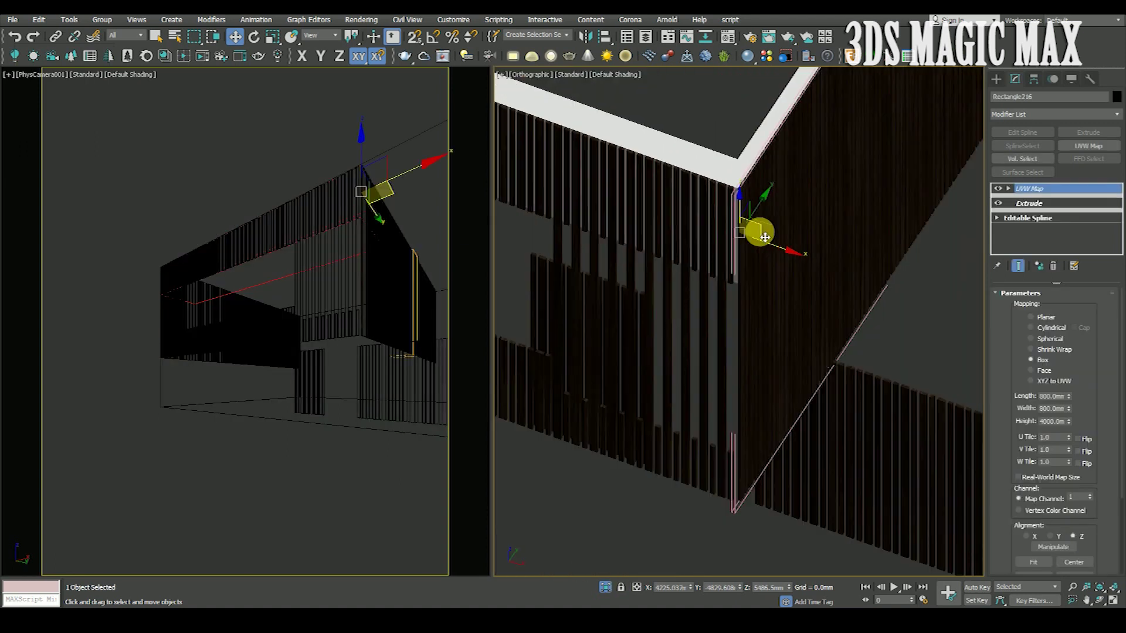
scroll(757, 381, "up", 8)
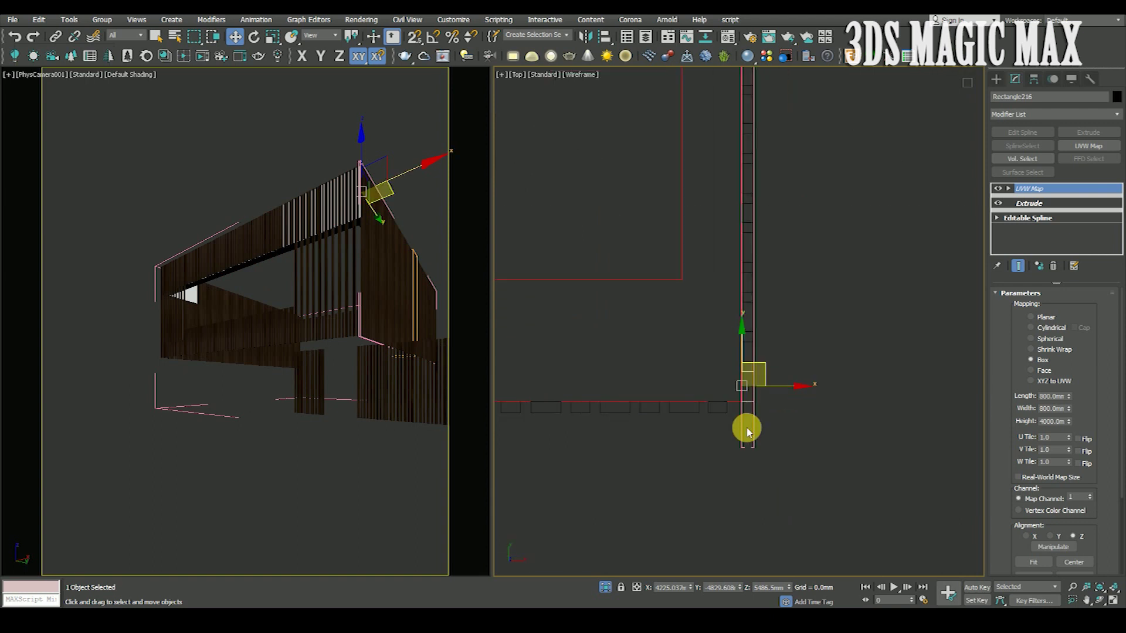
left_click_drag(769, 300, 762, 382, "shift")
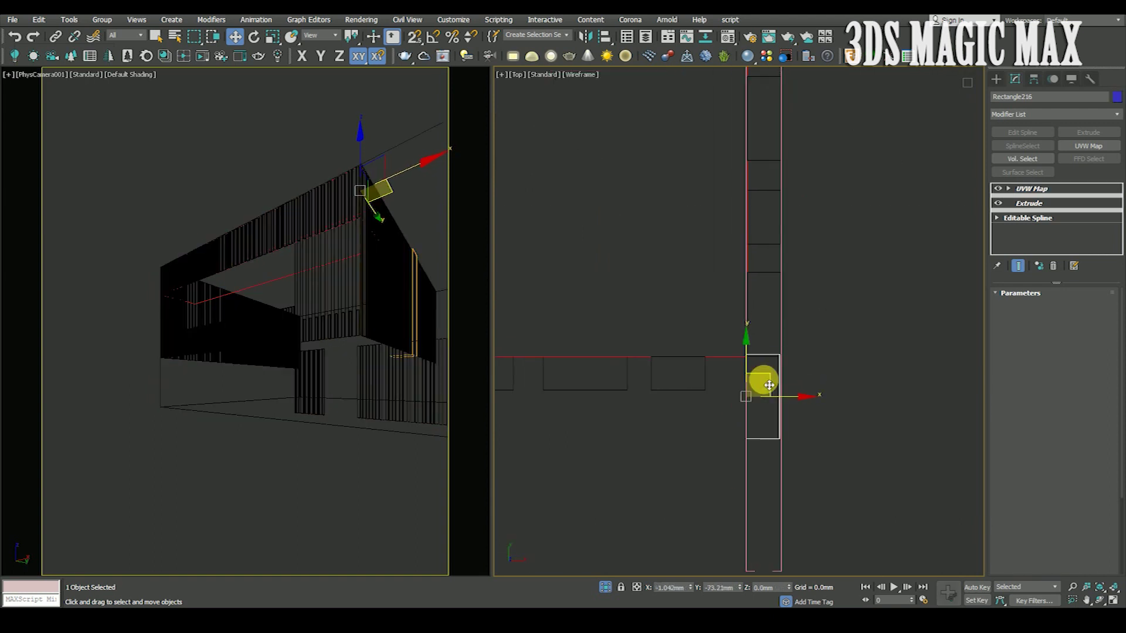
left_click(503, 275)
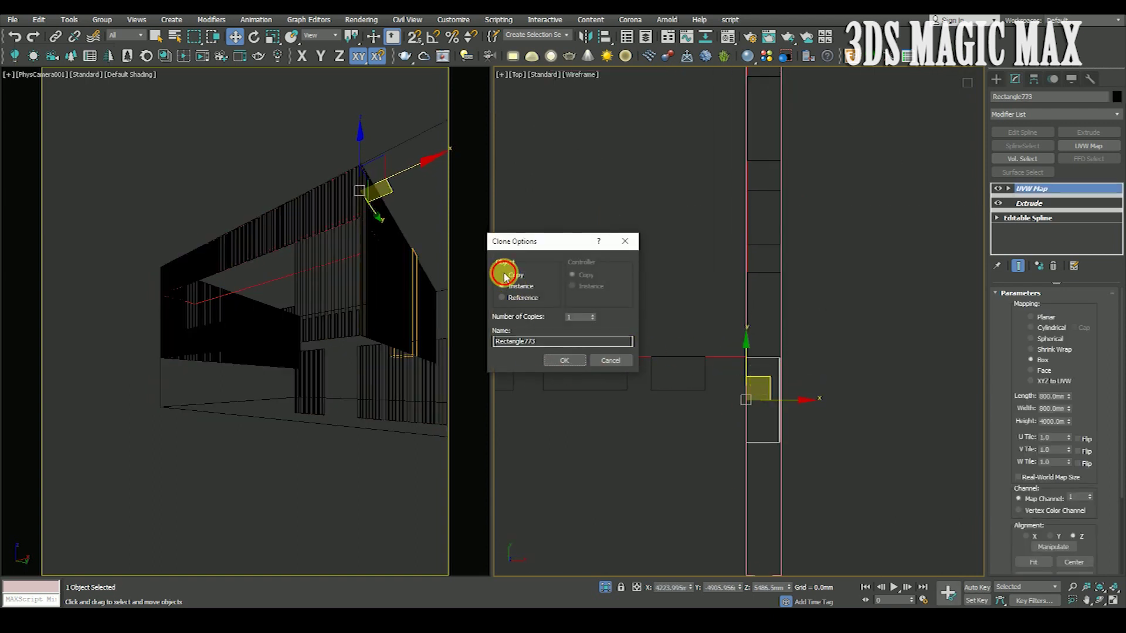
left_click(553, 360)
Rotate the copied slat a quarter turn with angle snap and align it with the front slat row at the corner.
key("e")
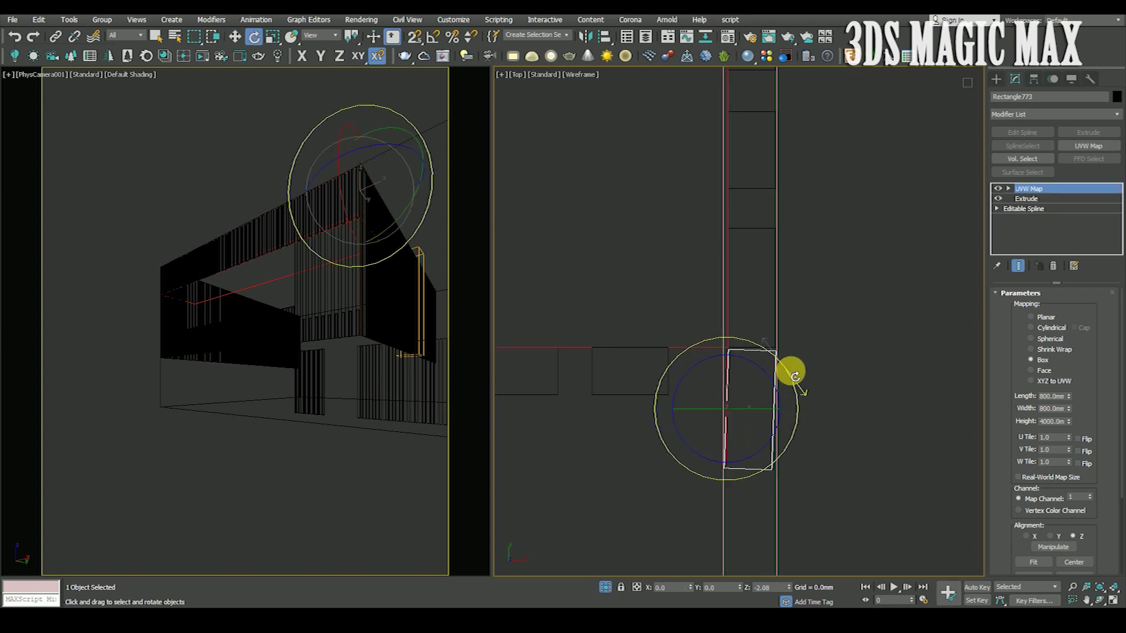
left_click(432, 39)
left_click_drag(776, 364, 786, 365)
key("w")
scroll(734, 397, "up", 4)
middle_click_drag(731, 397, 746, 284)
scroll(630, 311, "up", 3)
left_click_drag(624, 311, 578, 293)
scroll(736, 353, "down", 3)
left_click_drag(744, 300, 784, 300)
Shorten the copied slat's spline profile by snapping its outer vertices to the outer edge of the side facade slats.
left_click(997, 208)
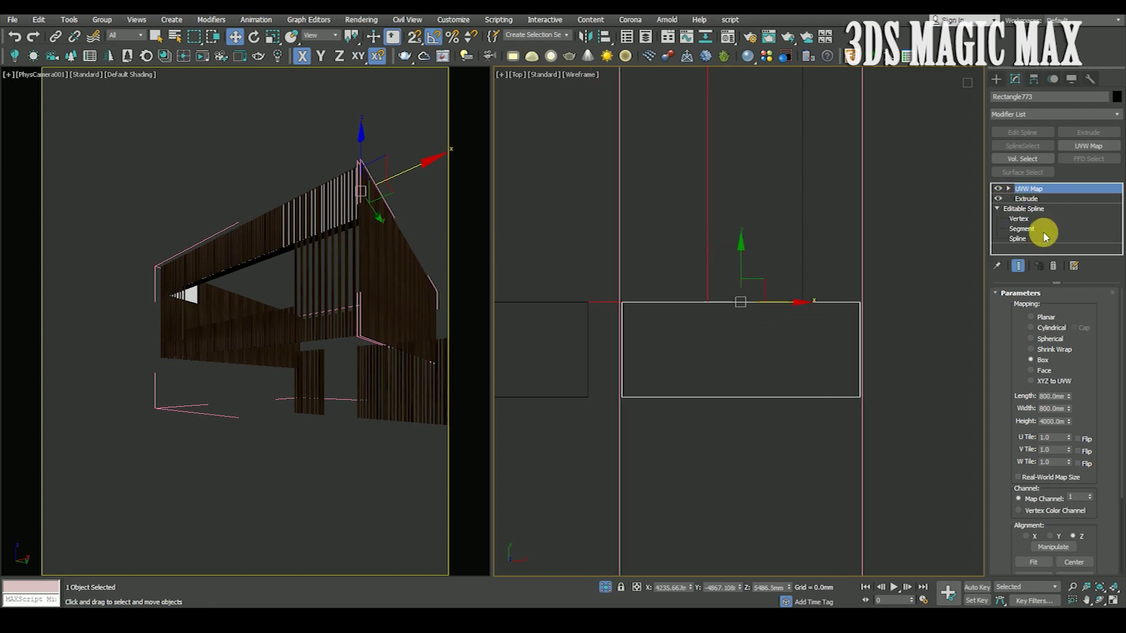
left_click(1021, 218)
left_click_drag(839, 287, 807, 302)
key("s")
key("s")
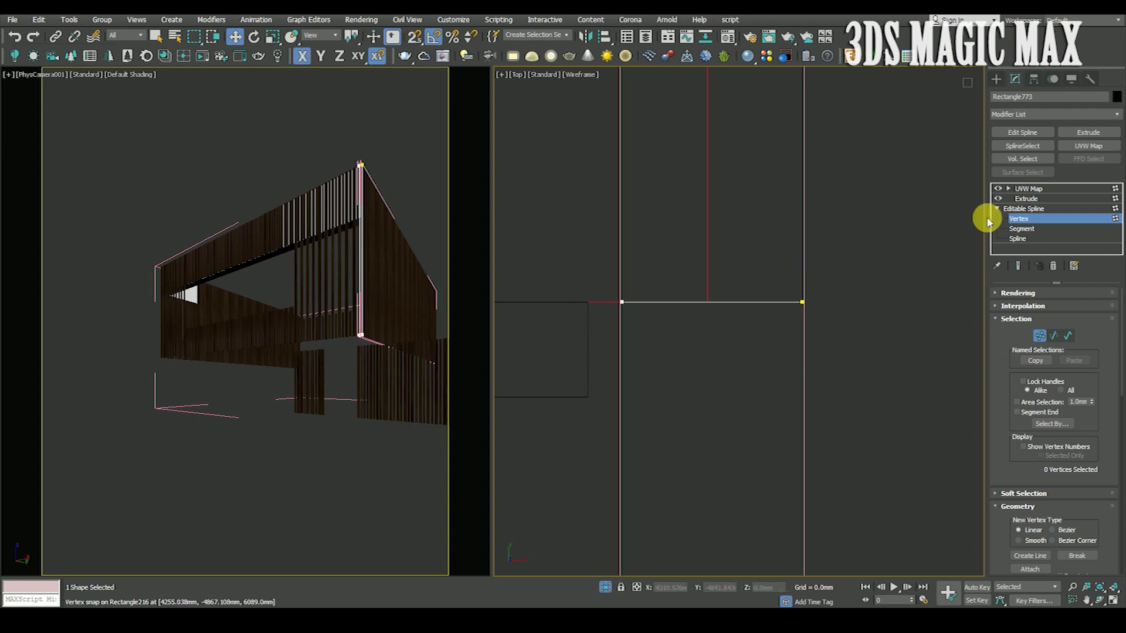
left_click(1026, 198)
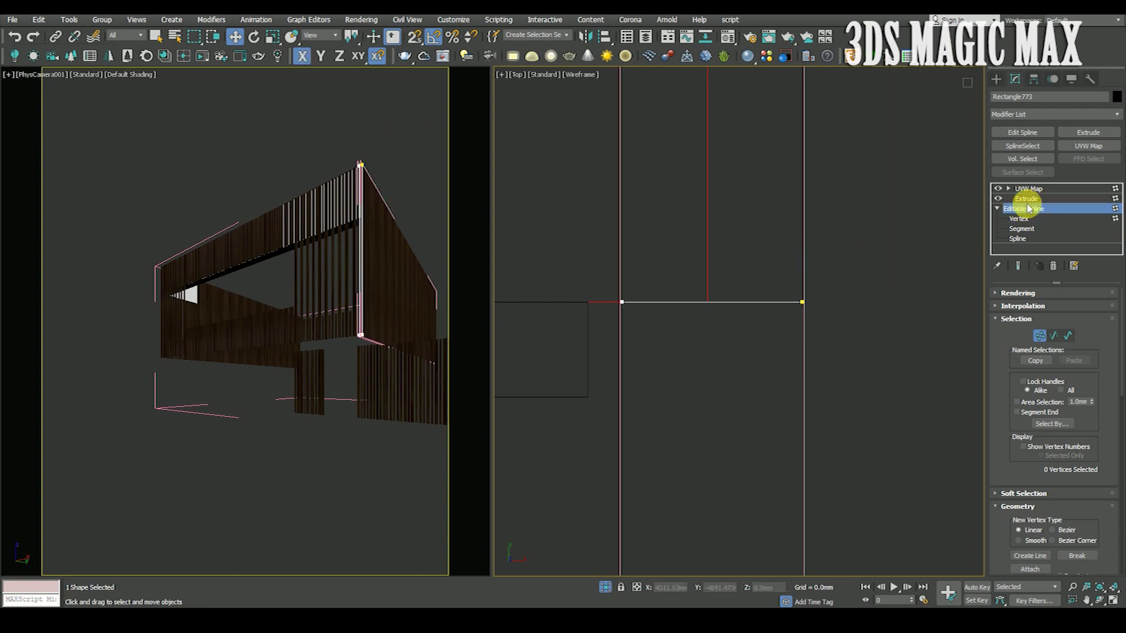
Close slat group Group006 and end isolation to bring back the whole scene.
left_click(862, 377)
key("F4")
middle_click_drag(650, 361, 717, 351, "alt")
left_click(782, 375)
left_click(102, 19)
left_click(134, 96)
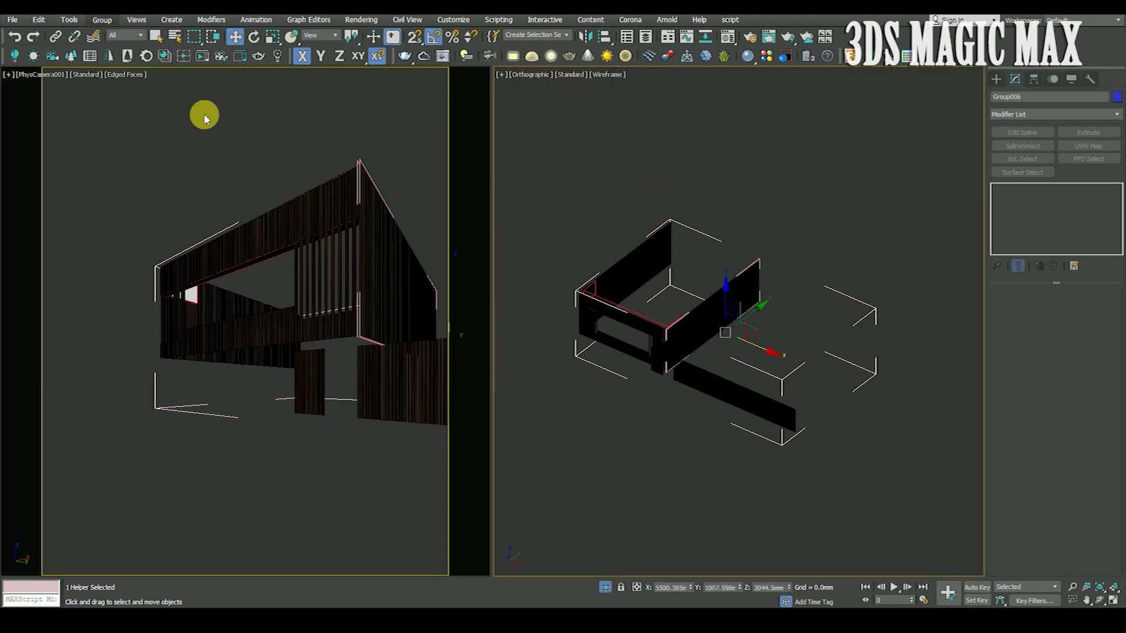
left_click(577, 132)
left_click(385, 128)
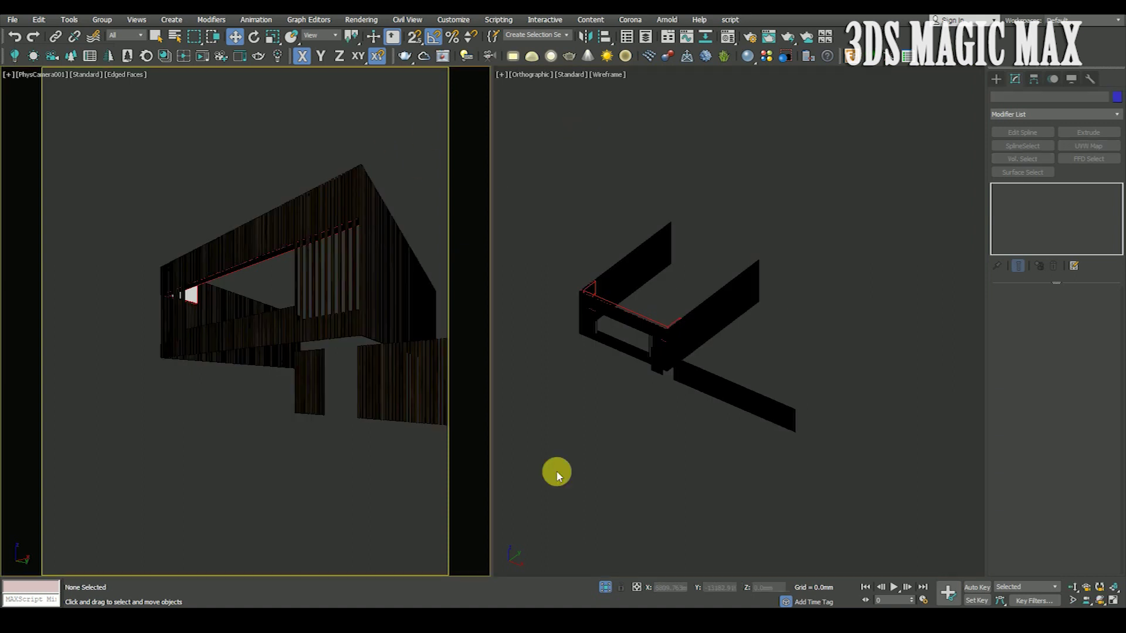
left_click(603, 586)
Open the Render Setup window, place it beside the camera view and show its render elements.
key("t")
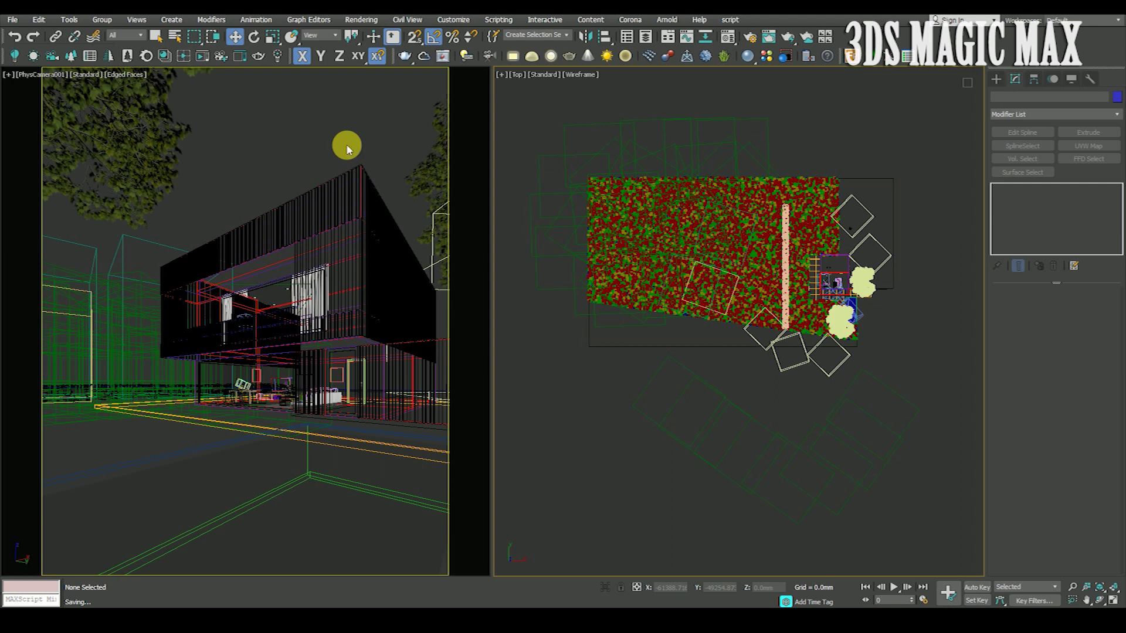
left_click(358, 21)
left_click(444, 125)
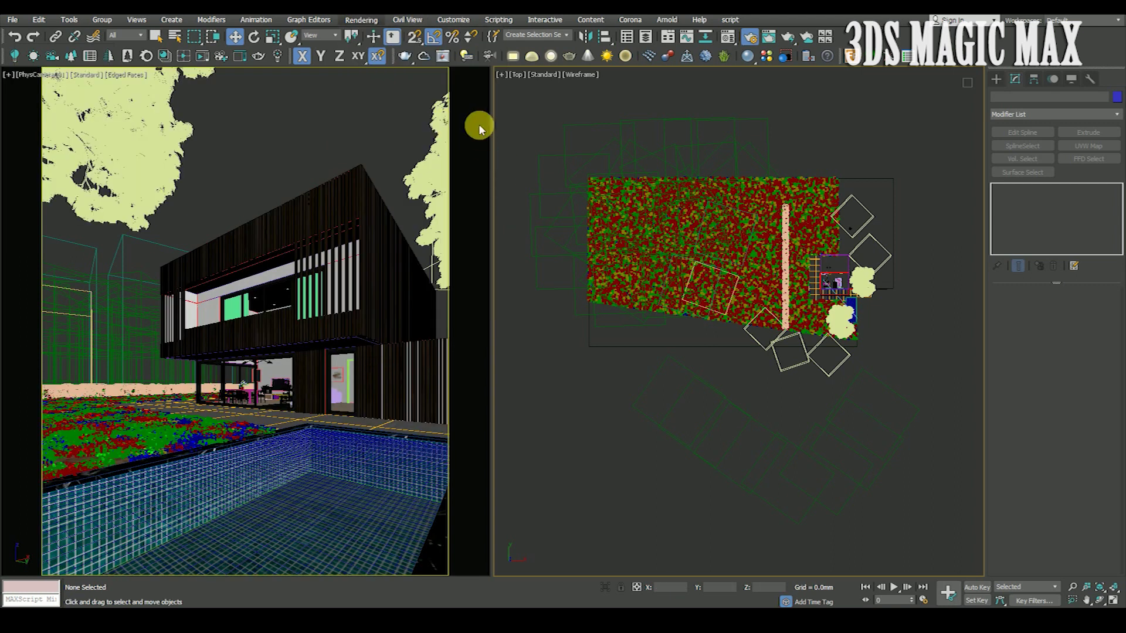
left_click_drag(754, 89, 616, 79)
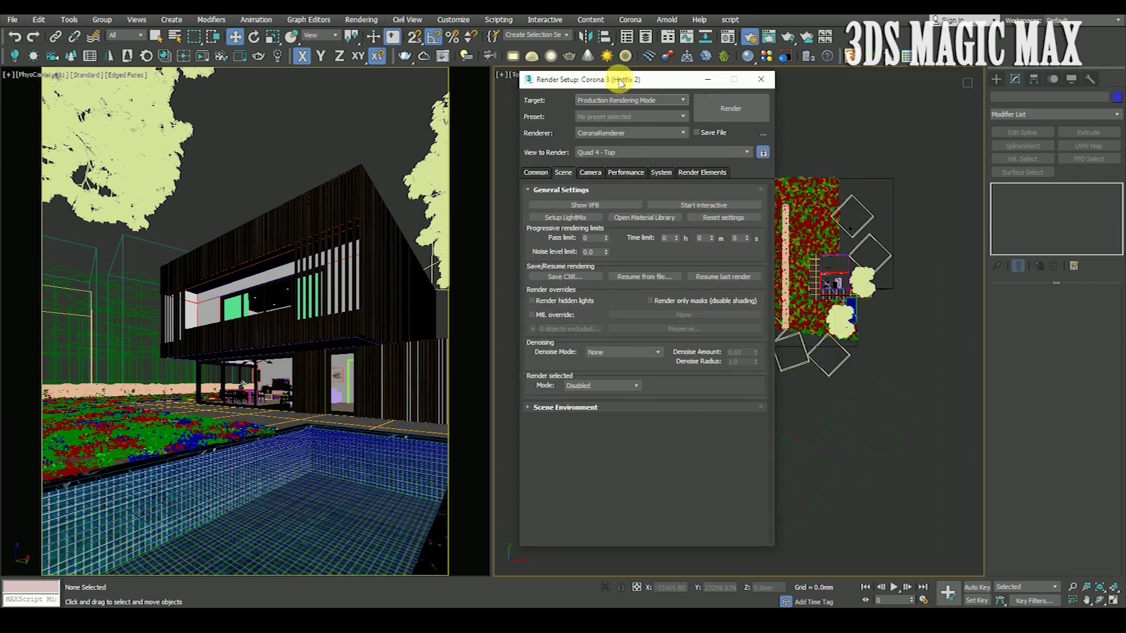
left_click(691, 175)
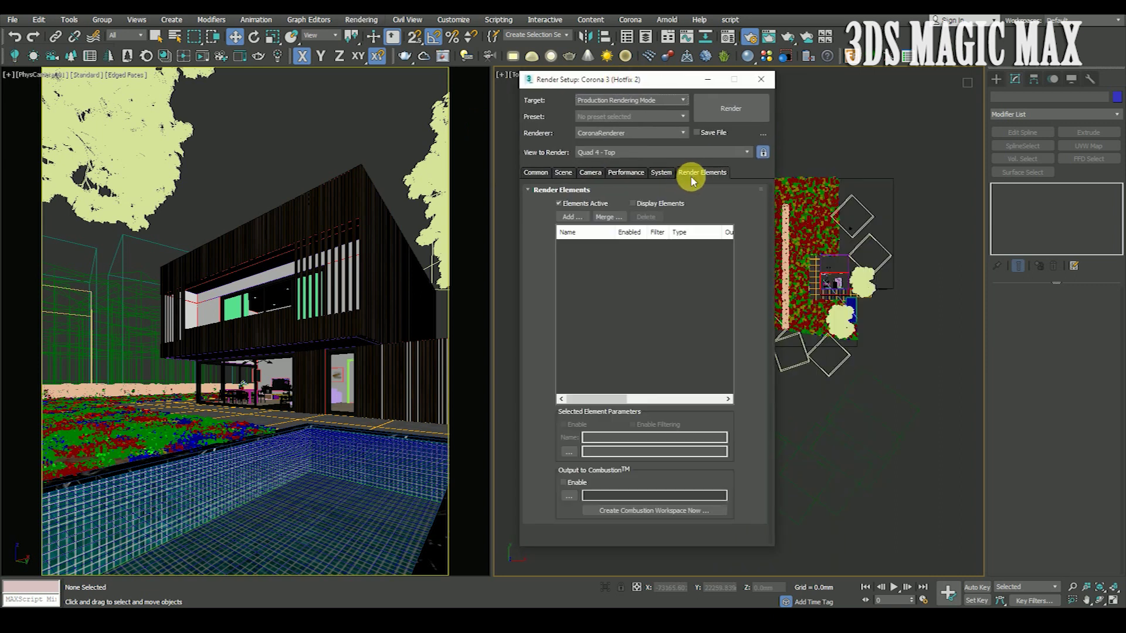
Add the CESSENTIAL Direct, Indirect, Reflect and Refract, CMasking_ID, CMasking_WireColor and CShading_BloomGlare render elements.
left_click(569, 218)
left_click(604, 218)
left_click(609, 234, "ctrl")
left_click(609, 241, "ctrl")
left_click(610, 250, "ctrl")
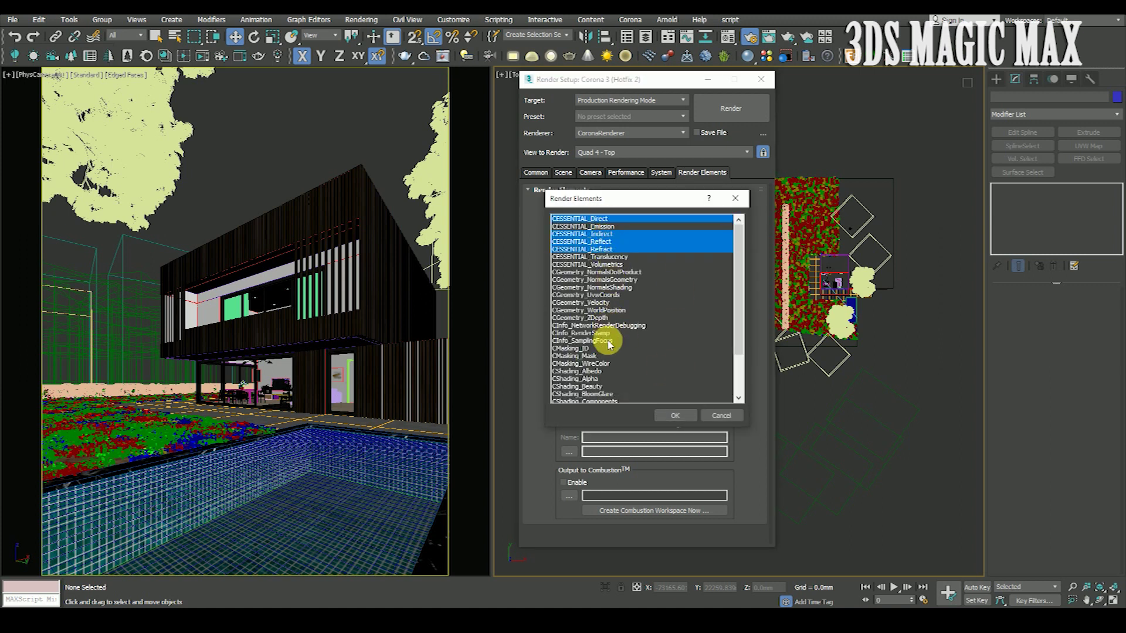
left_click(587, 348, "ctrl")
left_click(598, 364, "ctrl")
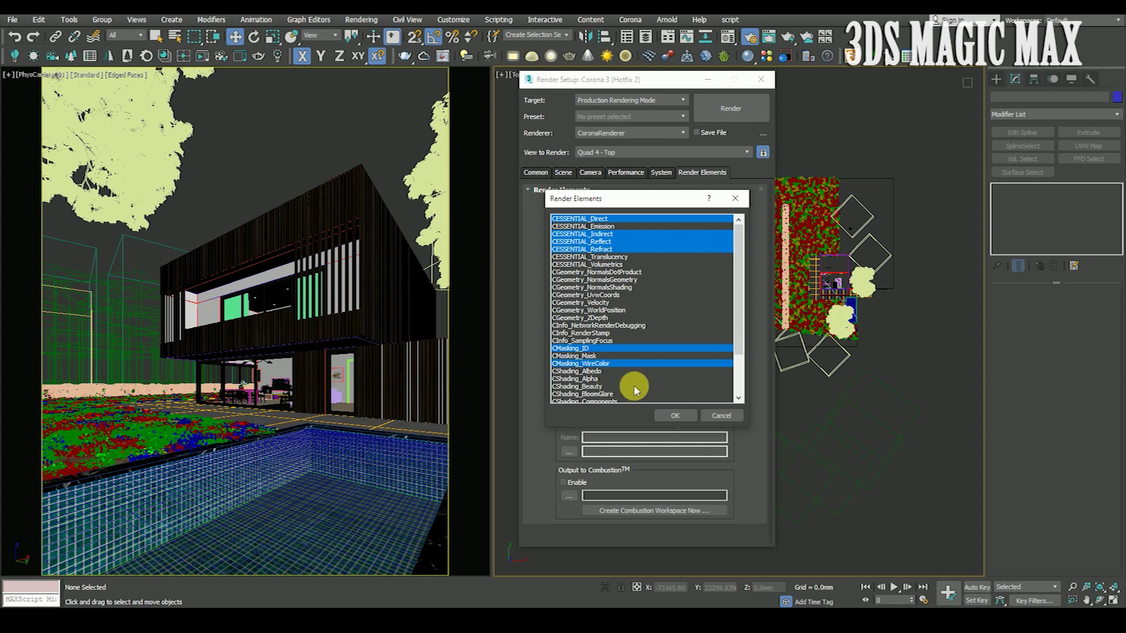
scroll(633, 385, "down", 1)
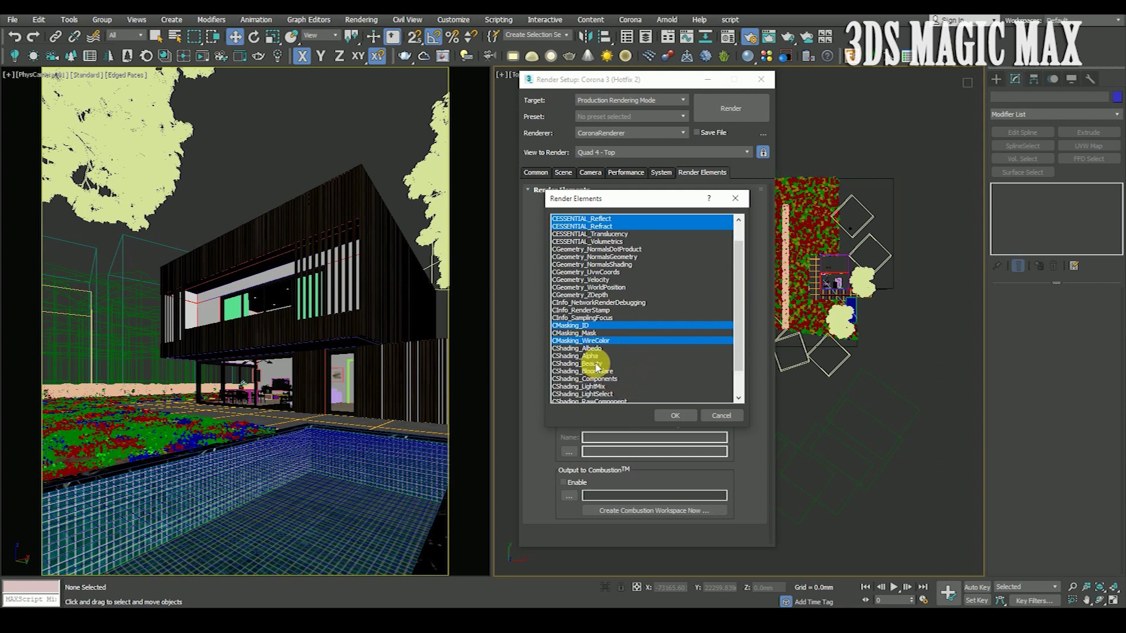
left_click(610, 371, "ctrl")
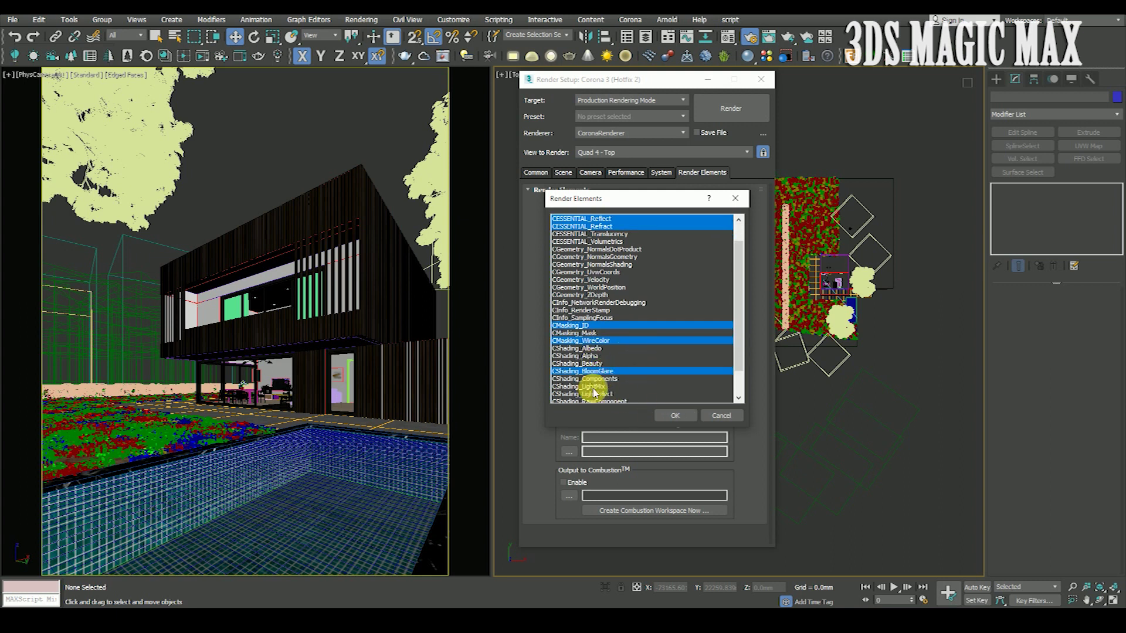
scroll(612, 387, "down", 1)
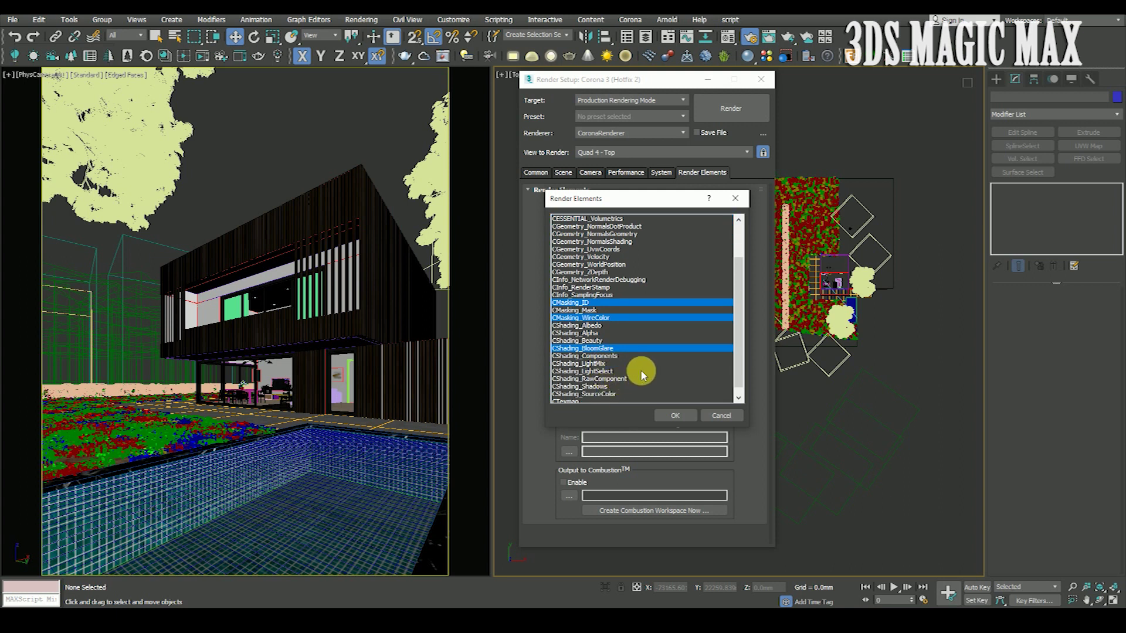
scroll(639, 377, "up", 2)
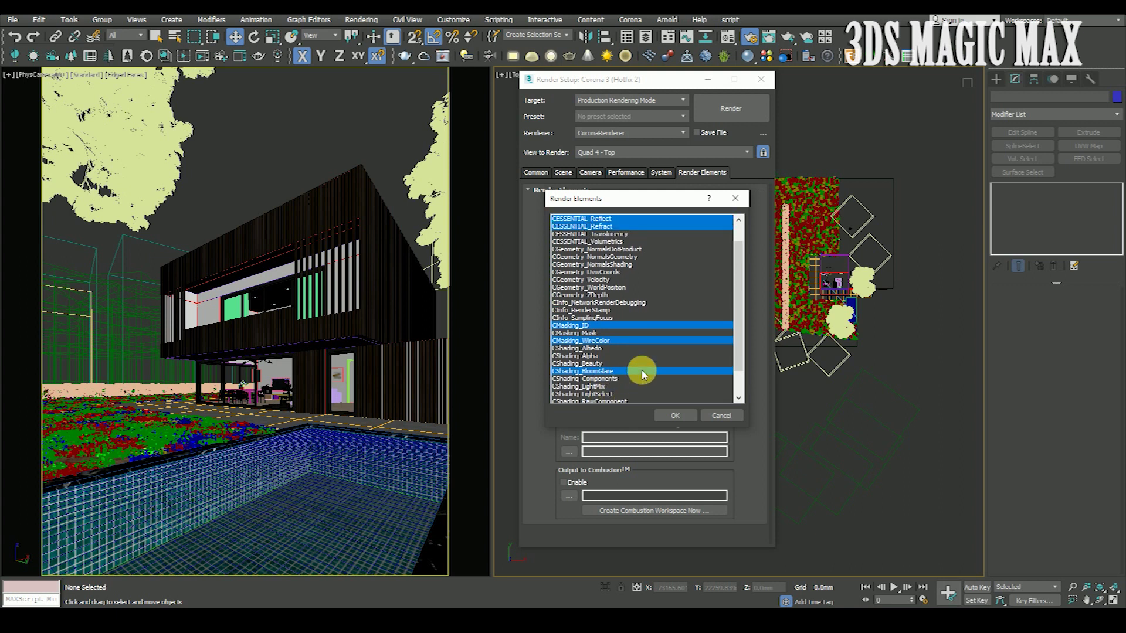
left_click(675, 416)
Check which ID type the CMasking_ID render element is set to display.
left_click(581, 284)
scroll(552, 298, "down", 2)
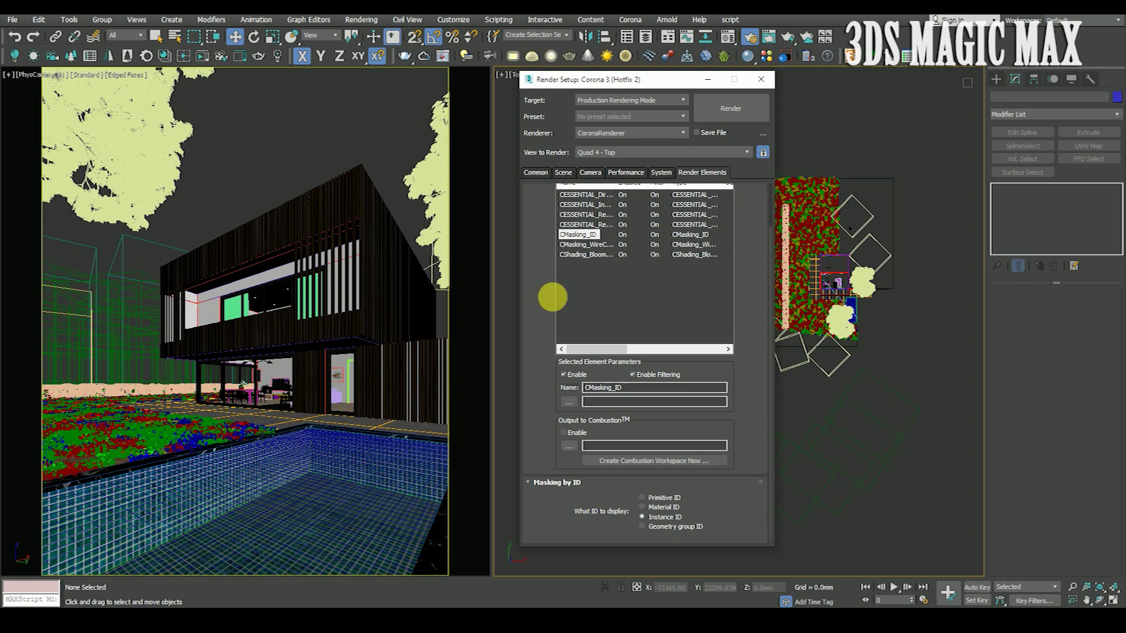
scroll(536, 263, "up", 5)
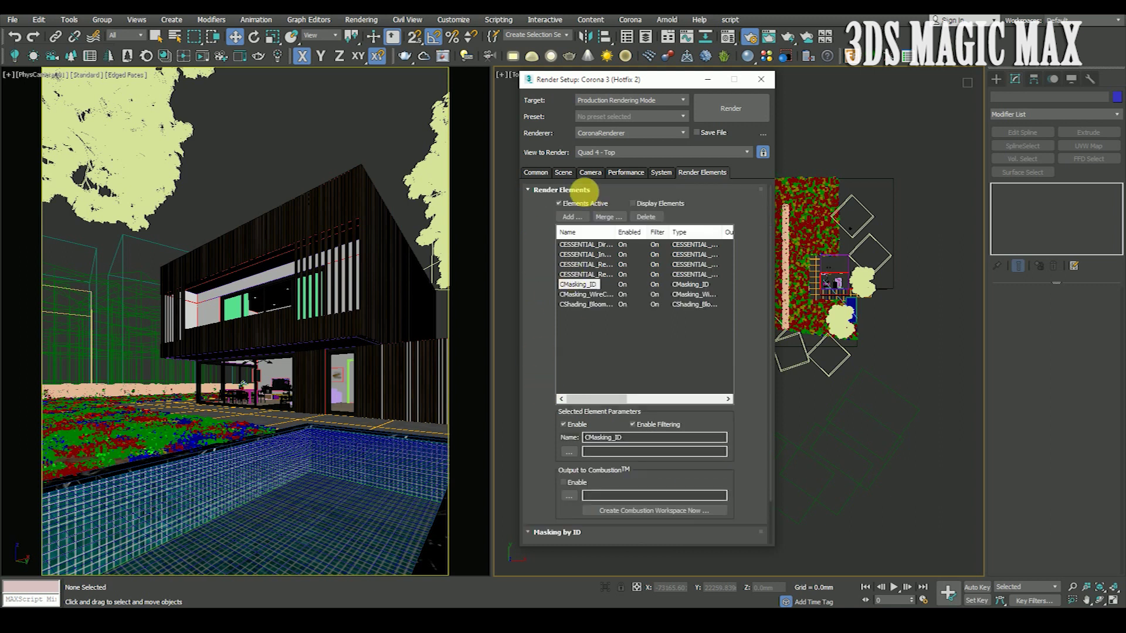
Set the pass limit to 300 and the denoise mode to High quality with a denoise amount of 0.8.
left_click(564, 172)
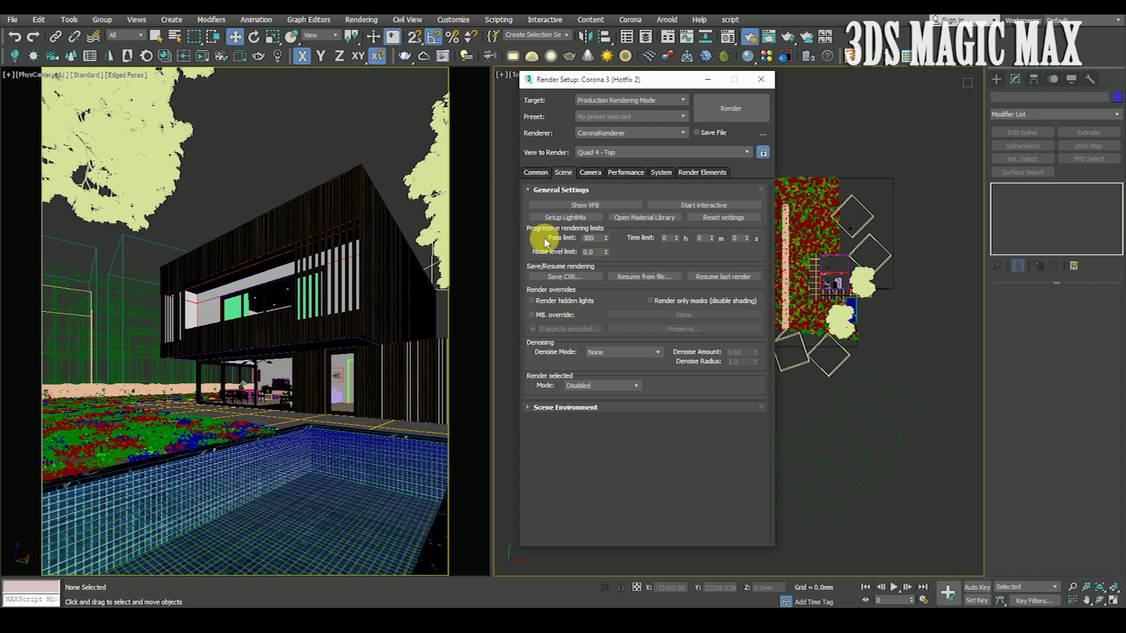
left_click(616, 352)
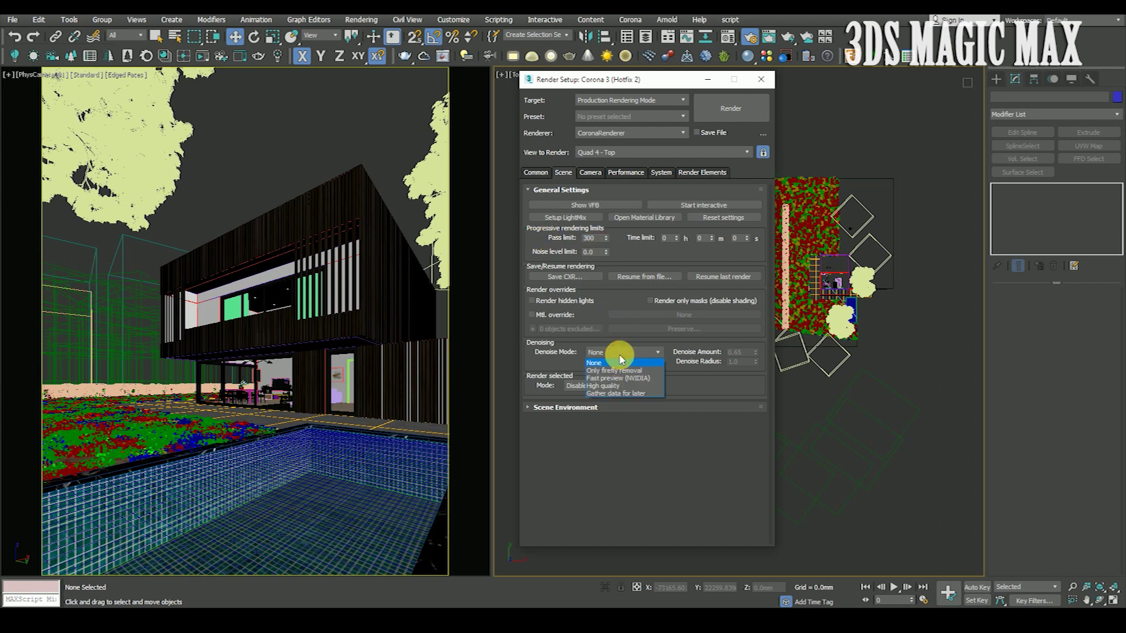
left_click(620, 386)
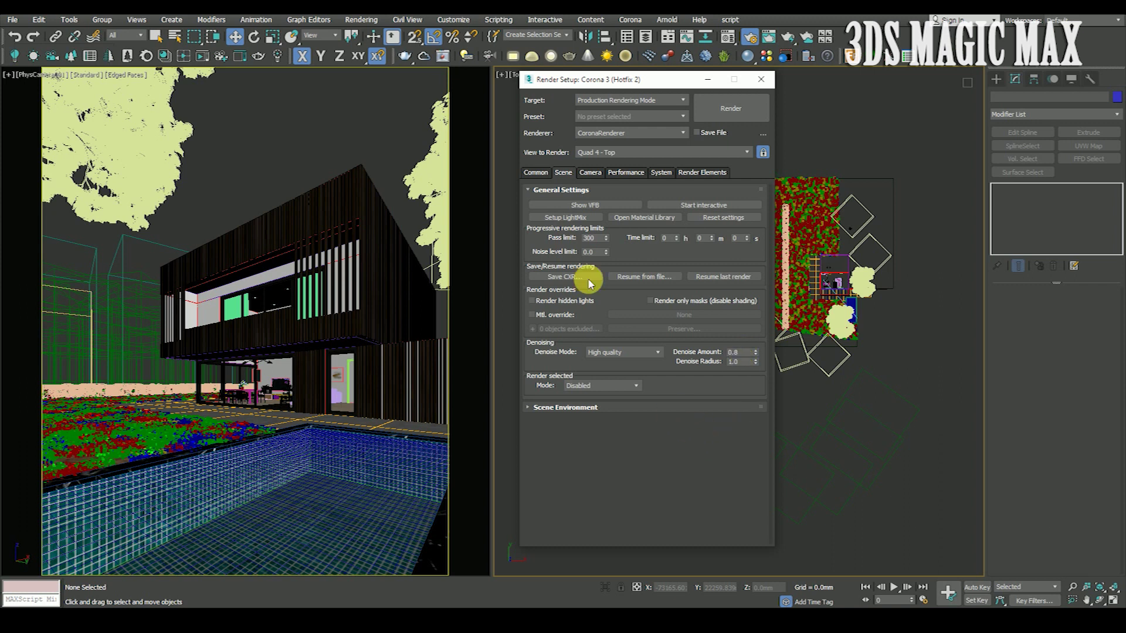
Set the render output size to 1080 by 1350.
left_click(535, 173)
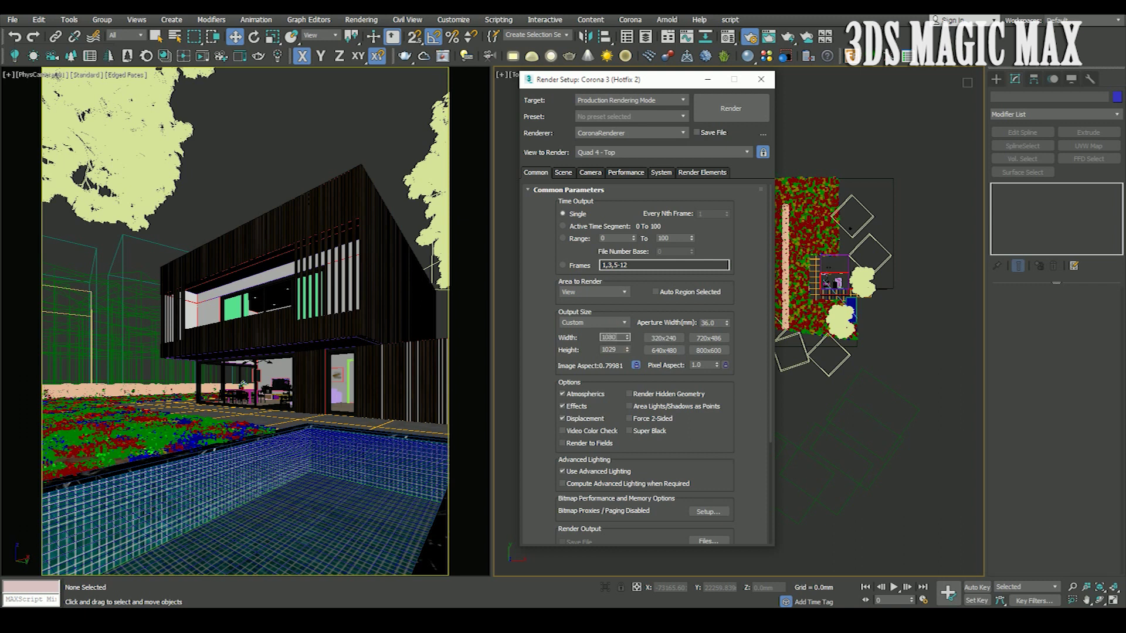
left_click(554, 338)
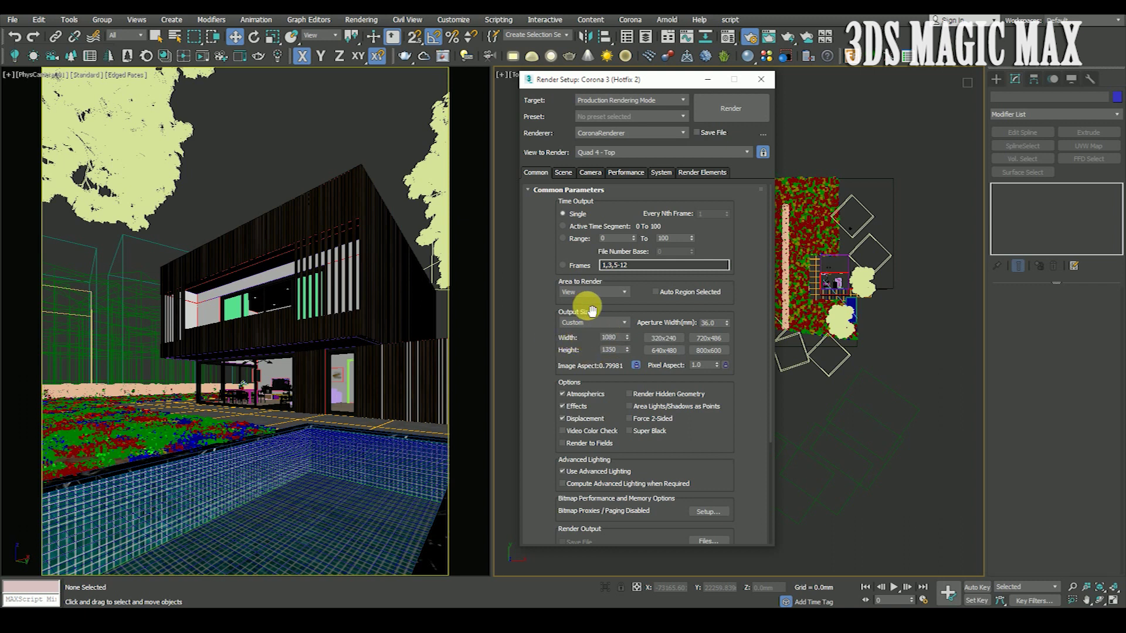
left_click(558, 191)
Review the scene, performance, system and common render settings before the final render.
left_click(563, 173)
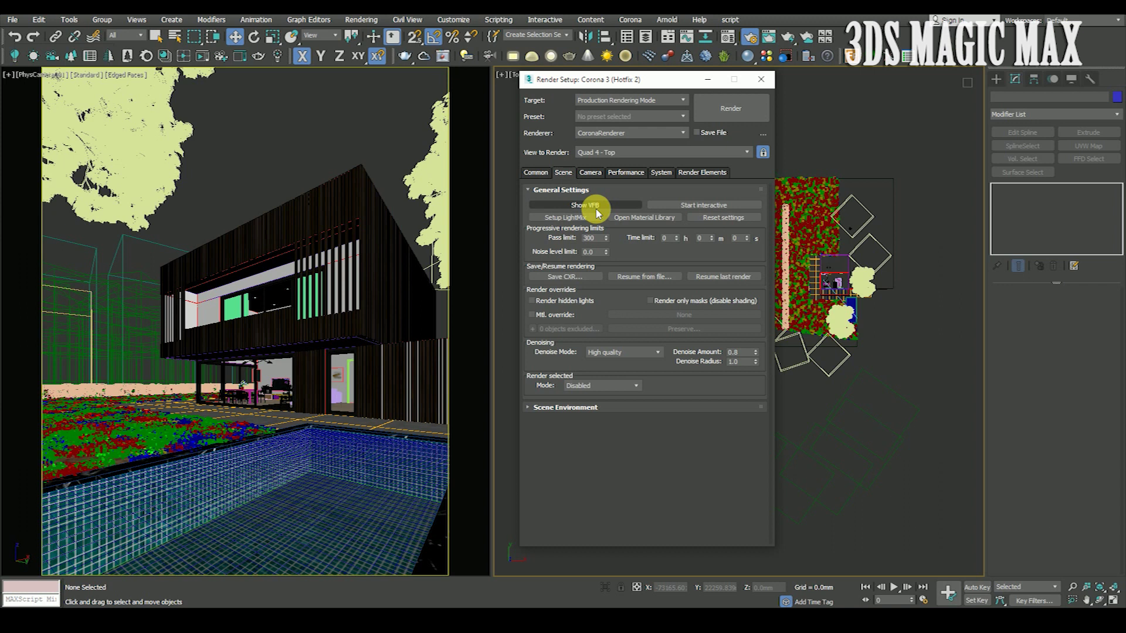
left_click(620, 173)
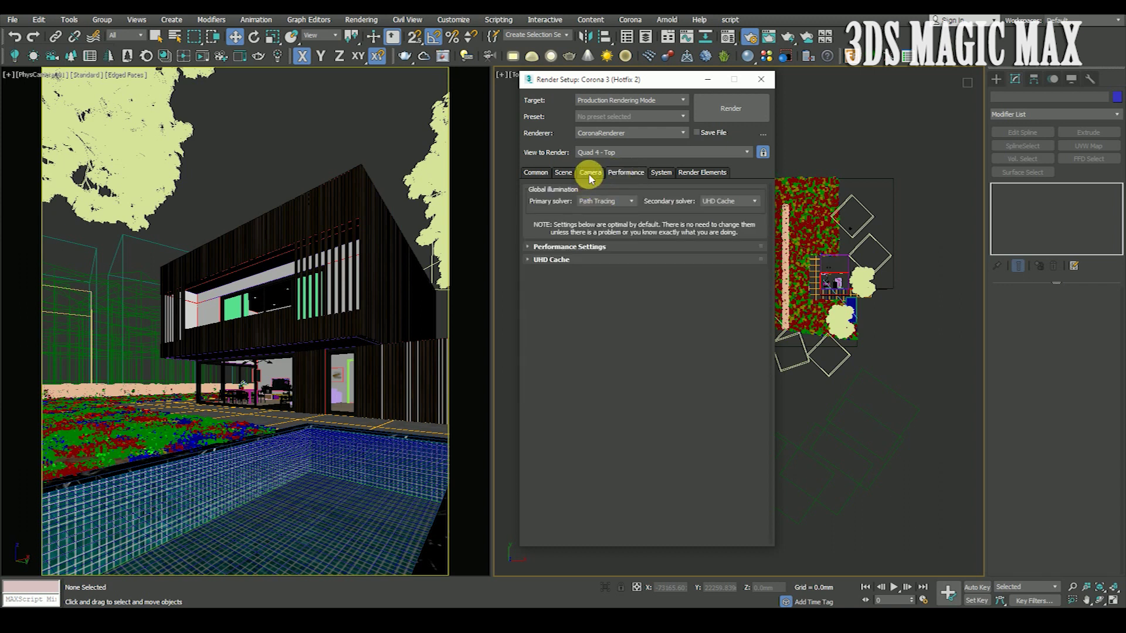
left_click(661, 172)
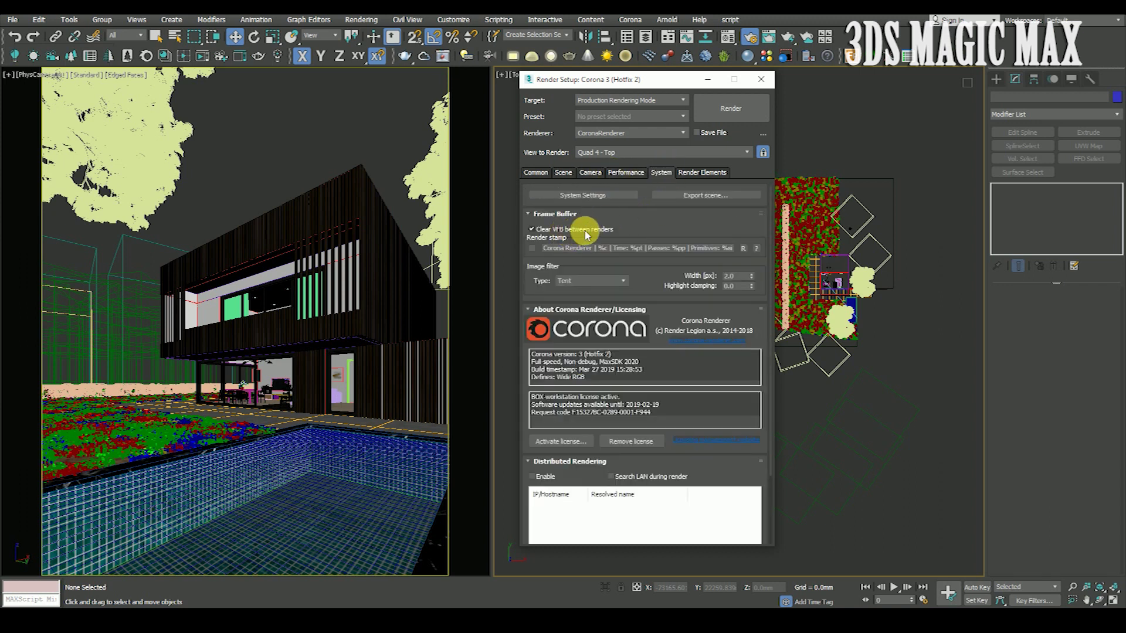
left_click(626, 172)
left_click(563, 172)
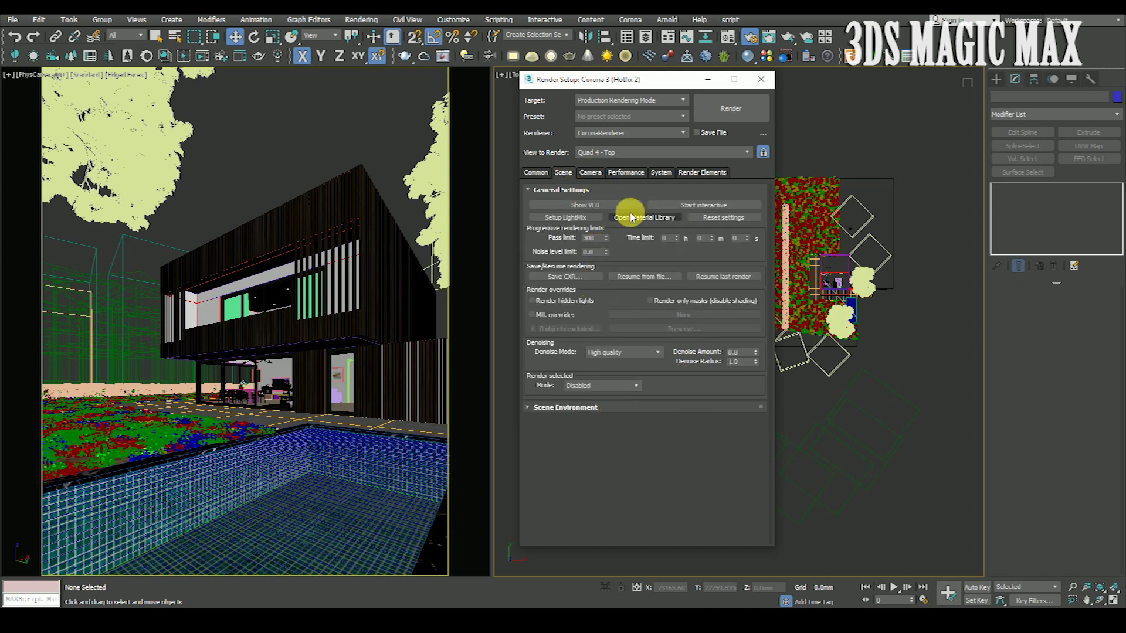
left_click(553, 191)
left_click(535, 172)
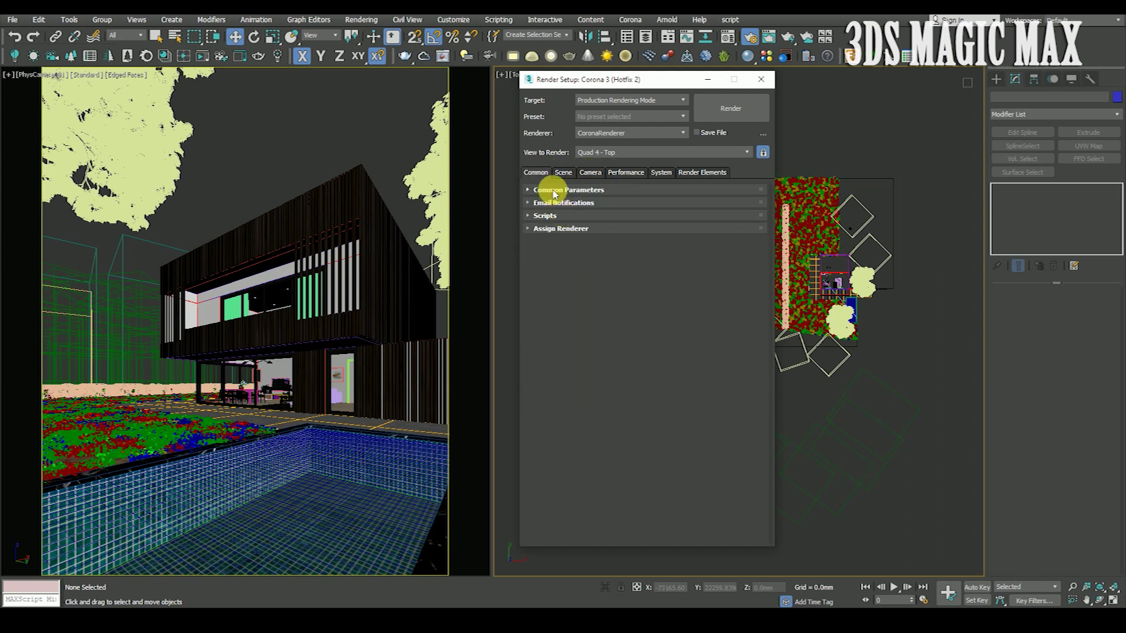
left_click(553, 191)
scroll(533, 403, "up", 1)
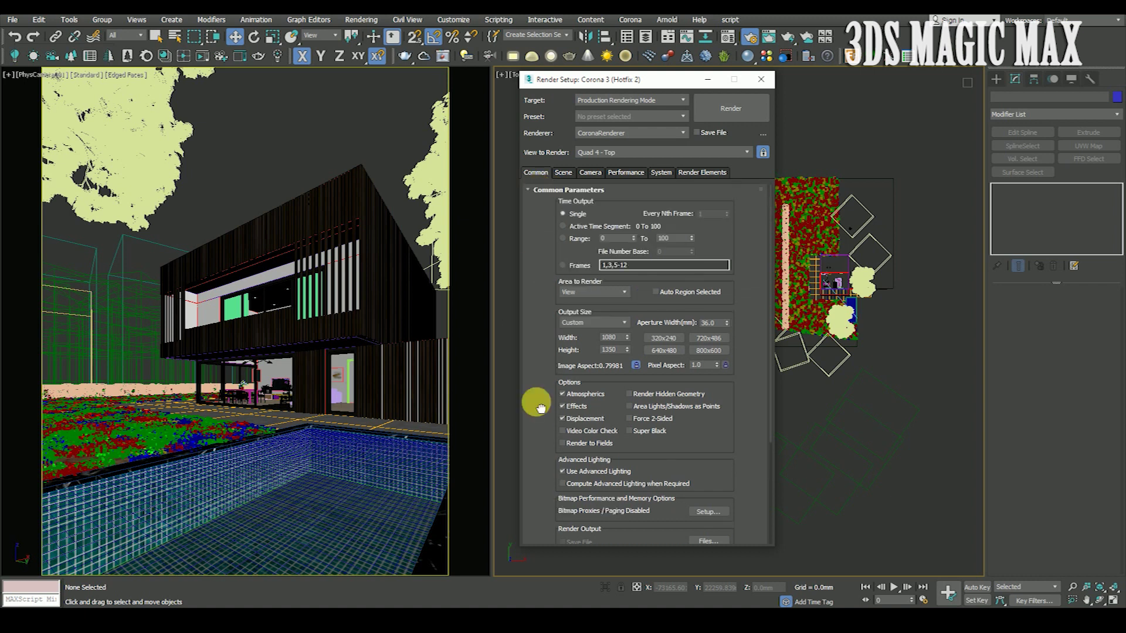
Open the frame buffer from the Scene render settings and examine the facade slats and windows in the test render.
left_click(564, 172)
left_click(590, 189)
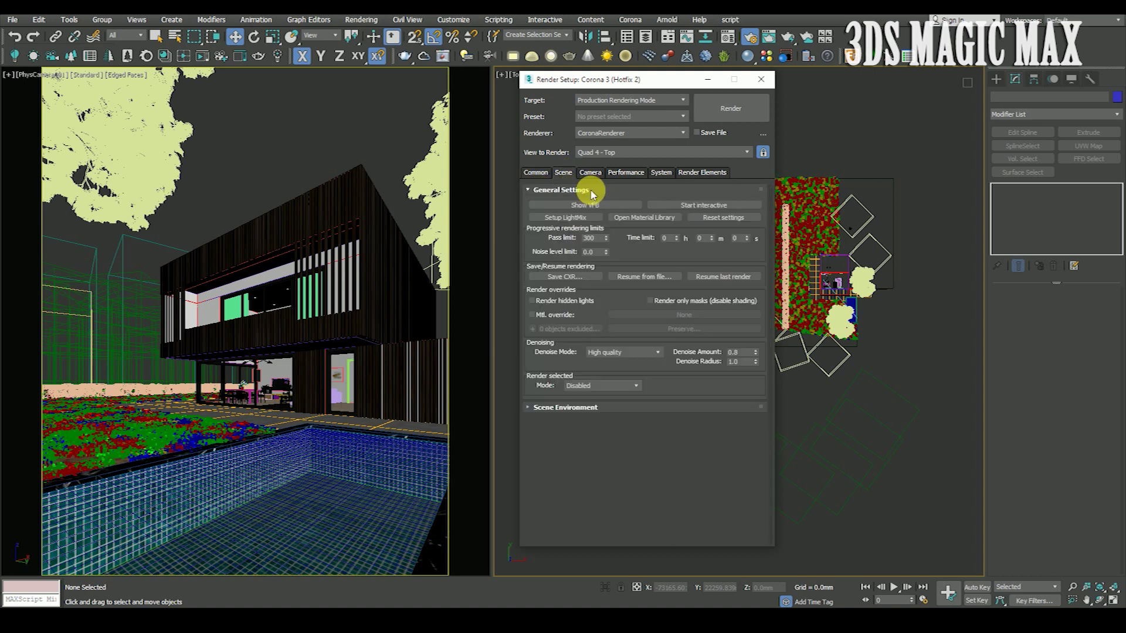
left_click(570, 205)
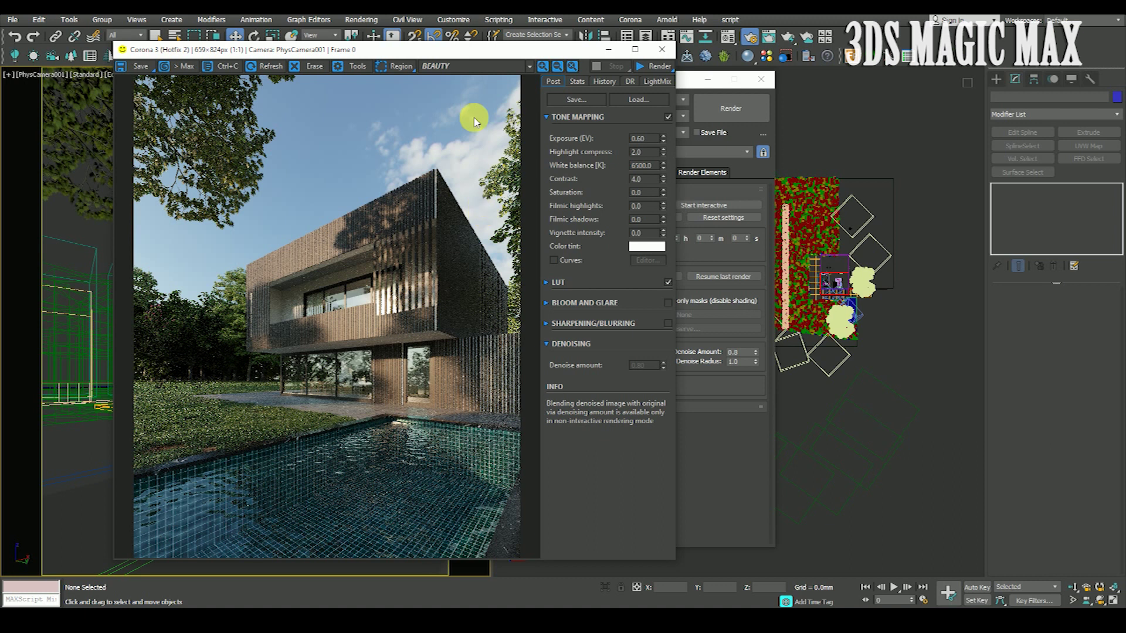
scroll(434, 358, "up", 2)
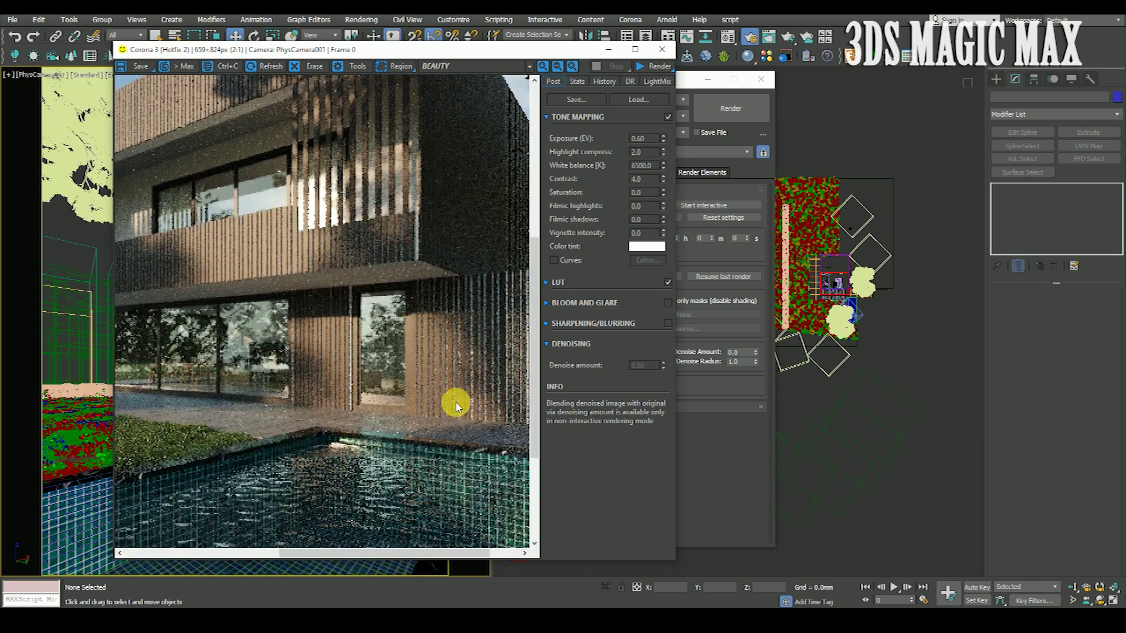
scroll(457, 404, "down", 1)
scroll(313, 293, "up", 2)
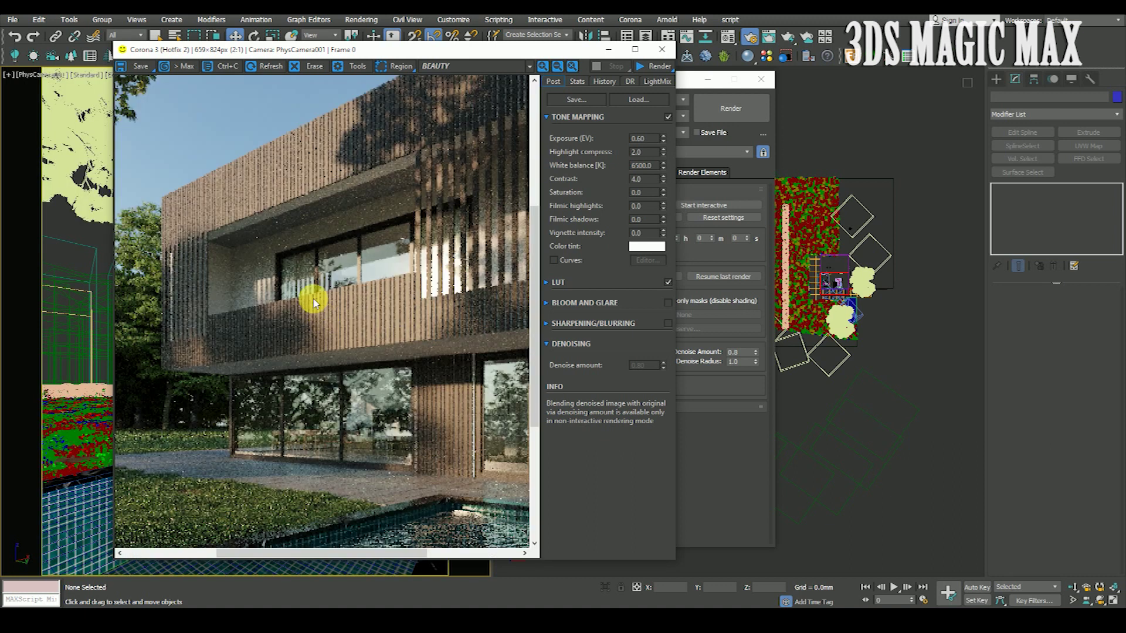
scroll(327, 294, "down", 1)
scroll(370, 381, "down", 1)
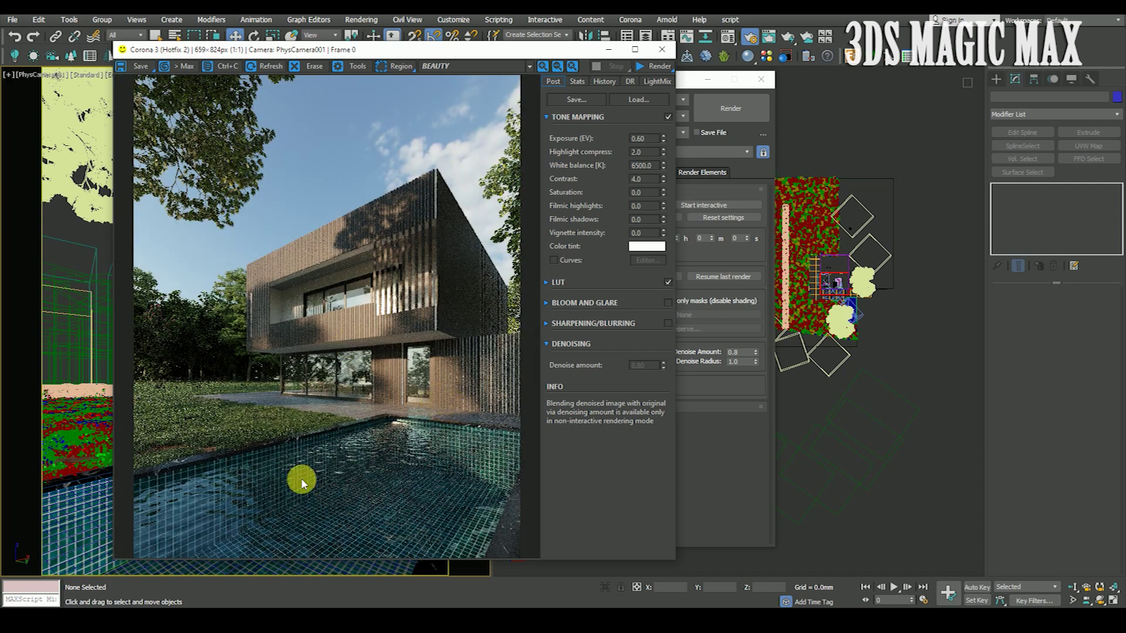
Examine the lawn, the pool edge and the water in the test render at close range.
scroll(238, 452, "up", 1)
scroll(370, 378, "up", 1)
scroll(337, 378, "down", 2)
scroll(176, 448, "up", 1)
scroll(179, 448, "down", 1)
scroll(223, 432, "up", 1)
scroll(176, 451, "up", 1)
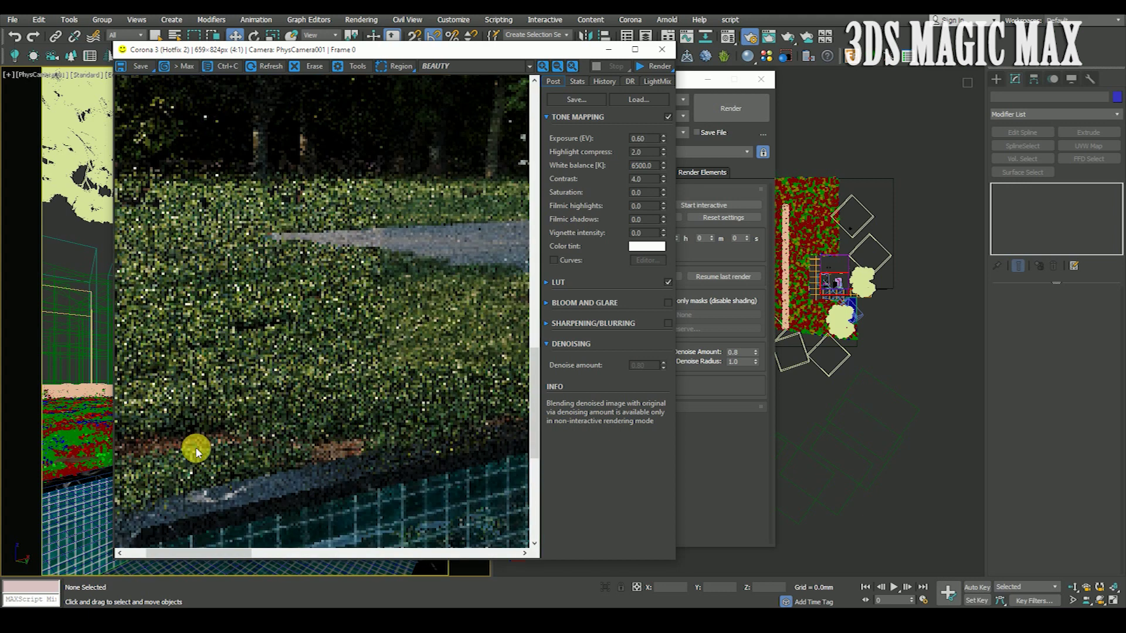
scroll(307, 392, "down", 2)
scroll(340, 424, "up", 2)
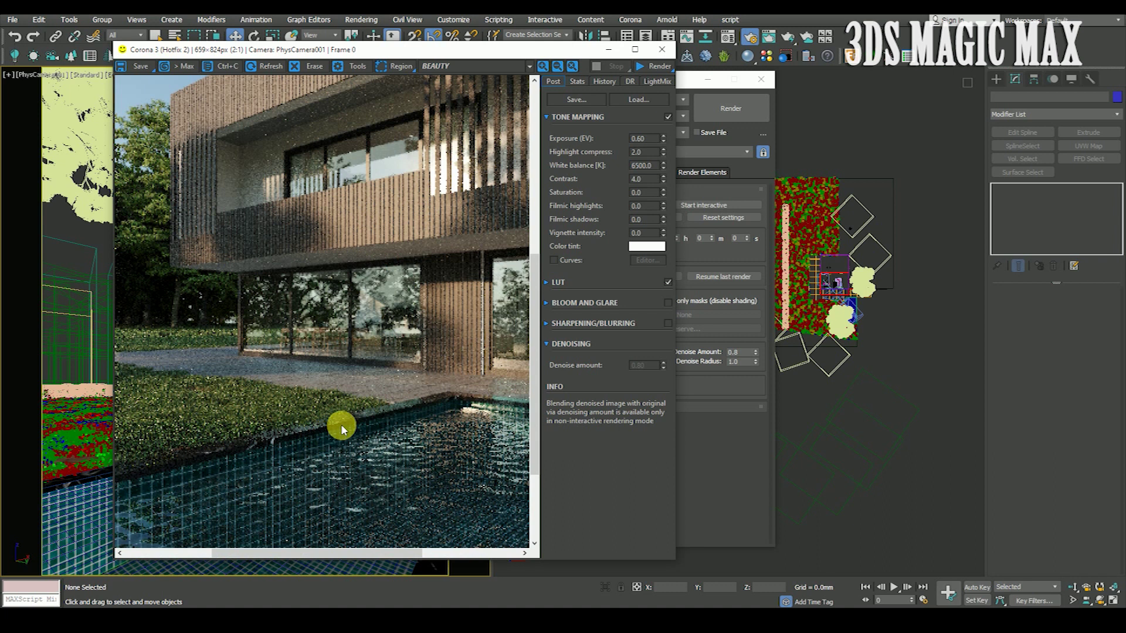
scroll(347, 419, "down", 2)
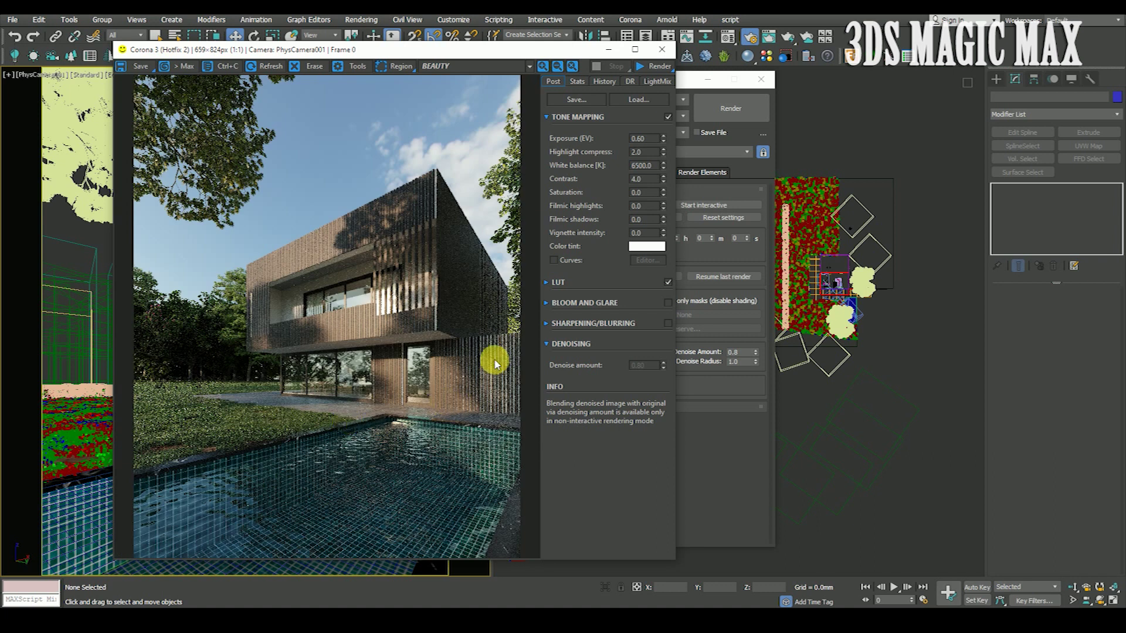
Enable bloom and glare with a bloom intensity of 0.5 and a glare intensity of 0.2, checking the glow on the slats.
left_click(668, 302)
left_click(545, 304)
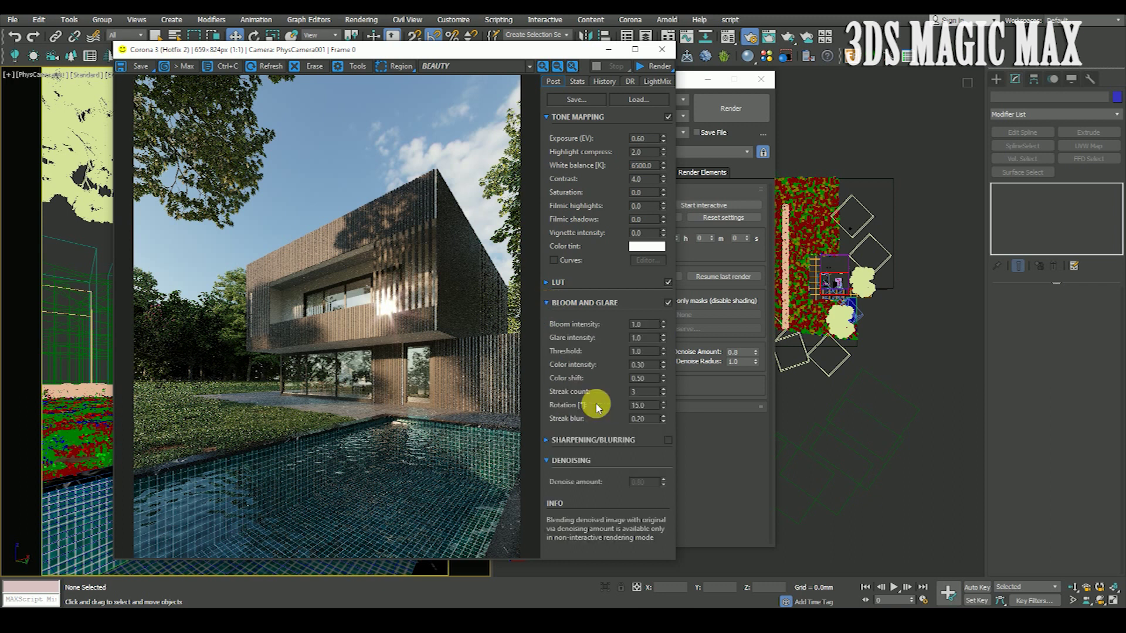
left_click(645, 325)
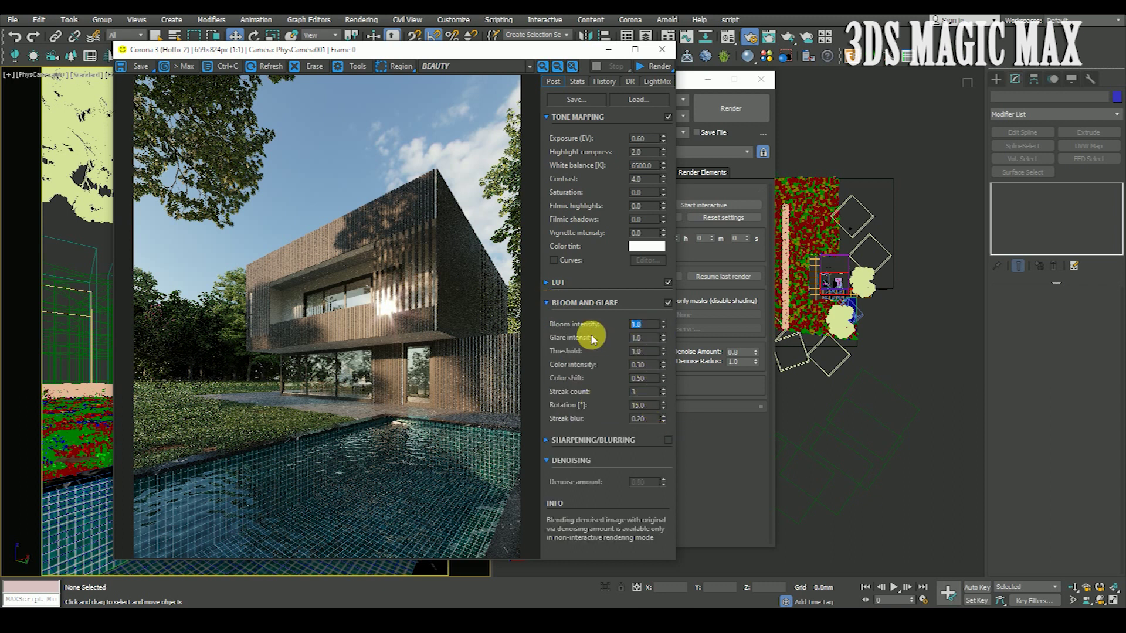
left_click(651, 345)
type("0.5")
key("Return")
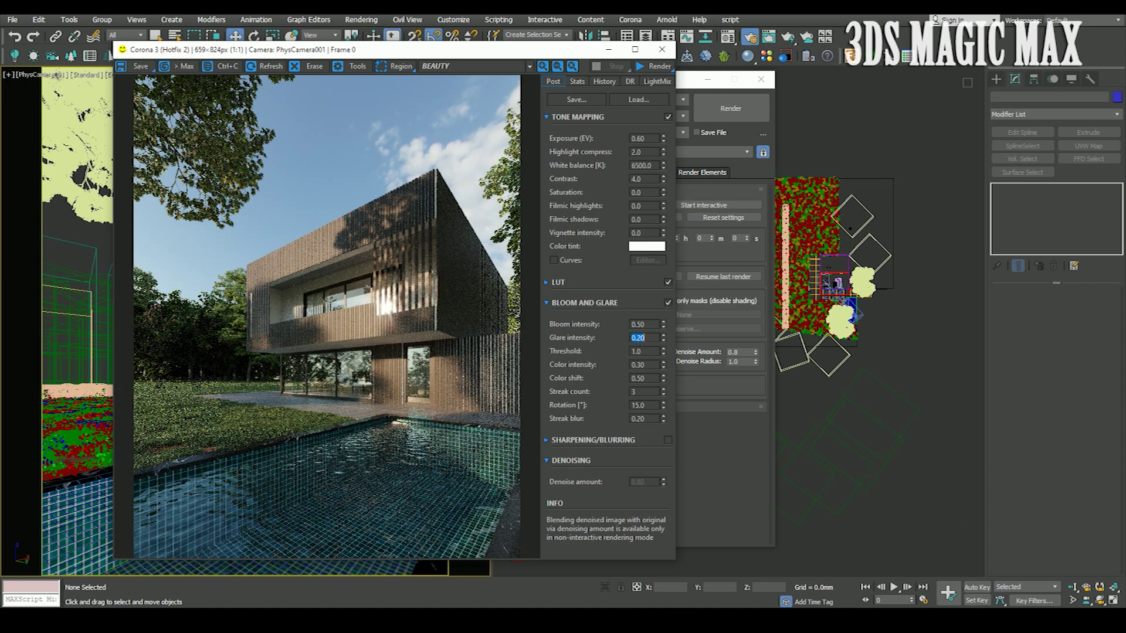
scroll(376, 322, "up", 2)
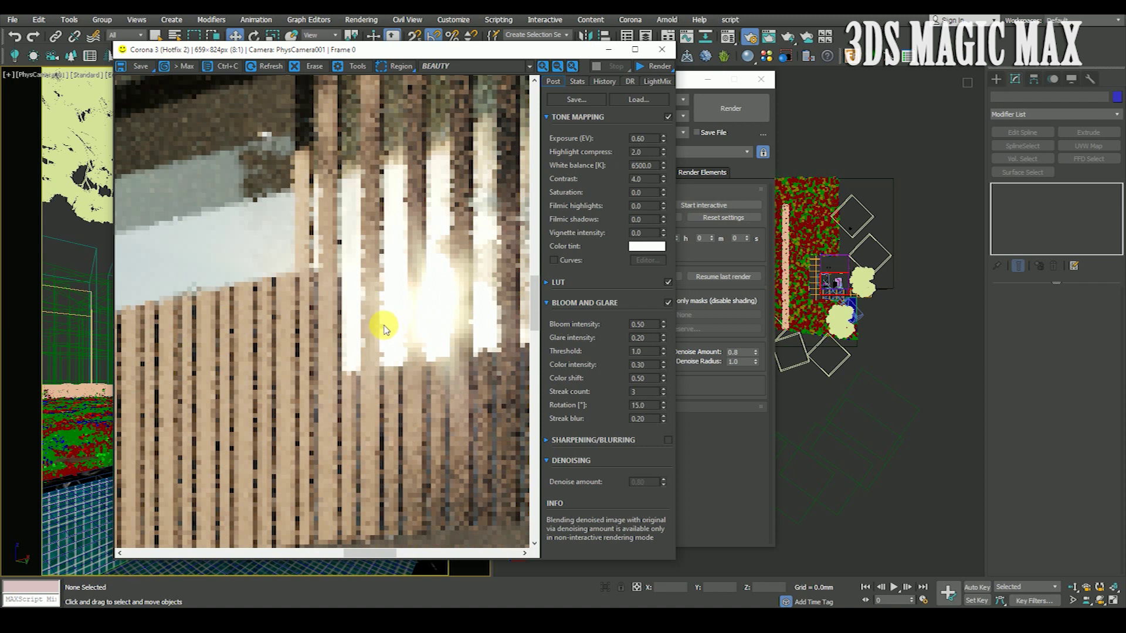
scroll(389, 327, "down", 1)
scroll(382, 317, "down", 1)
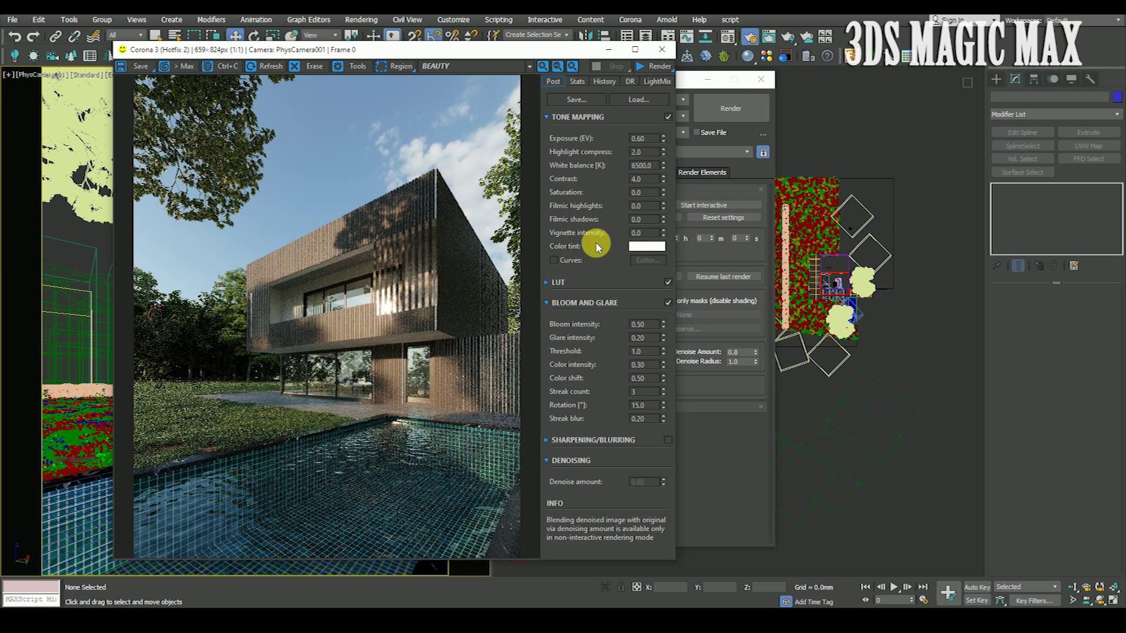
Try tone mapping contrast values of 1 and 5, settle on 2, and check the whole image.
double_click(639, 178)
type("1.0")
key("Return")
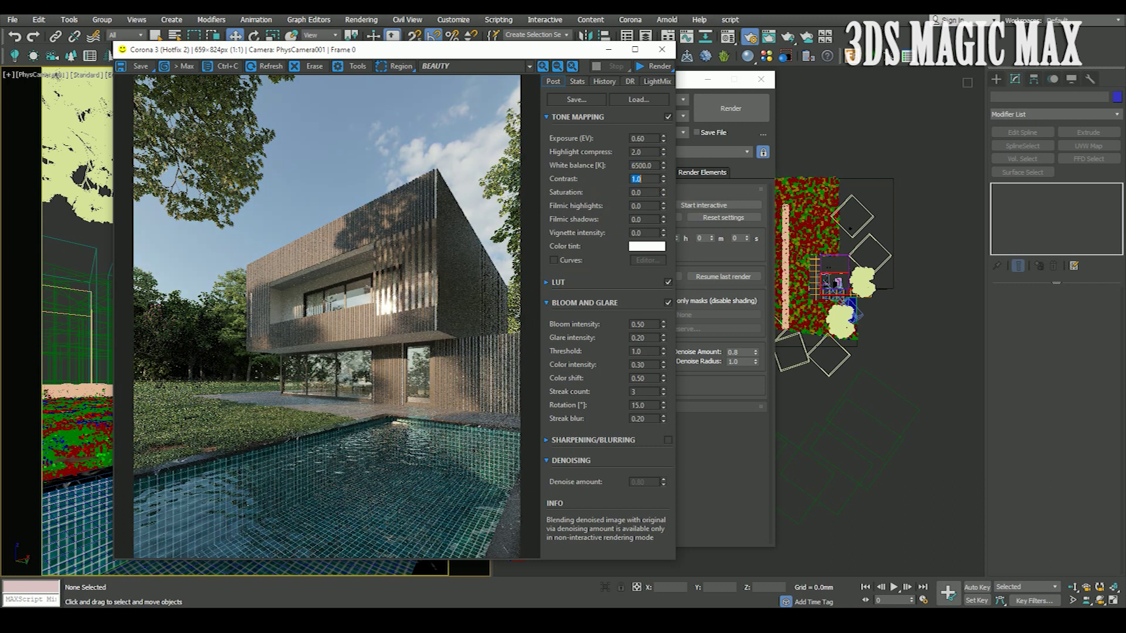
type("5")
key("Return")
type("1")
key("Return")
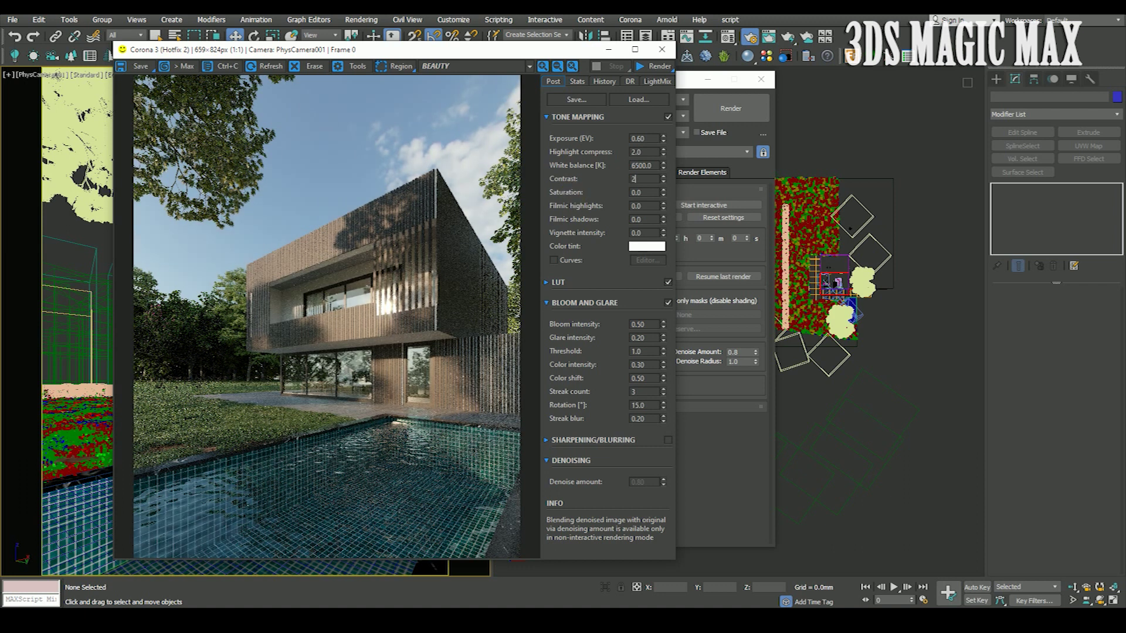
left_click(355, 385)
scroll(355, 390, "down", 2)
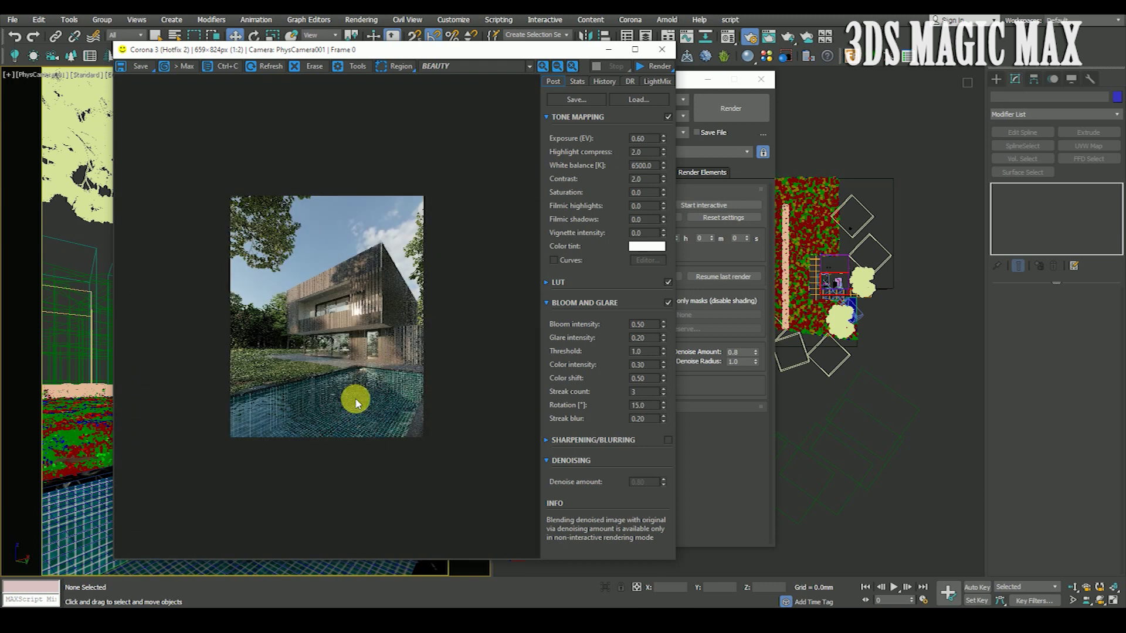
scroll(356, 403, "up", 2)
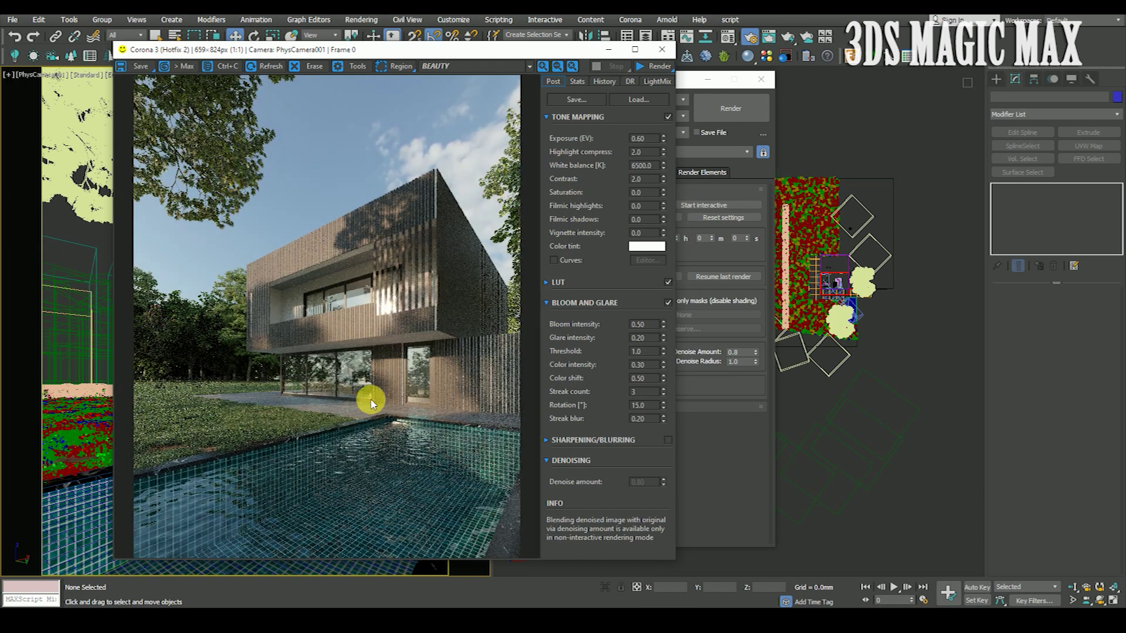
scroll(371, 404, "down", 2)
Place the frame buffer and Render Setup windows side by side and start the final production render.
left_click_drag(442, 53, 378, 58)
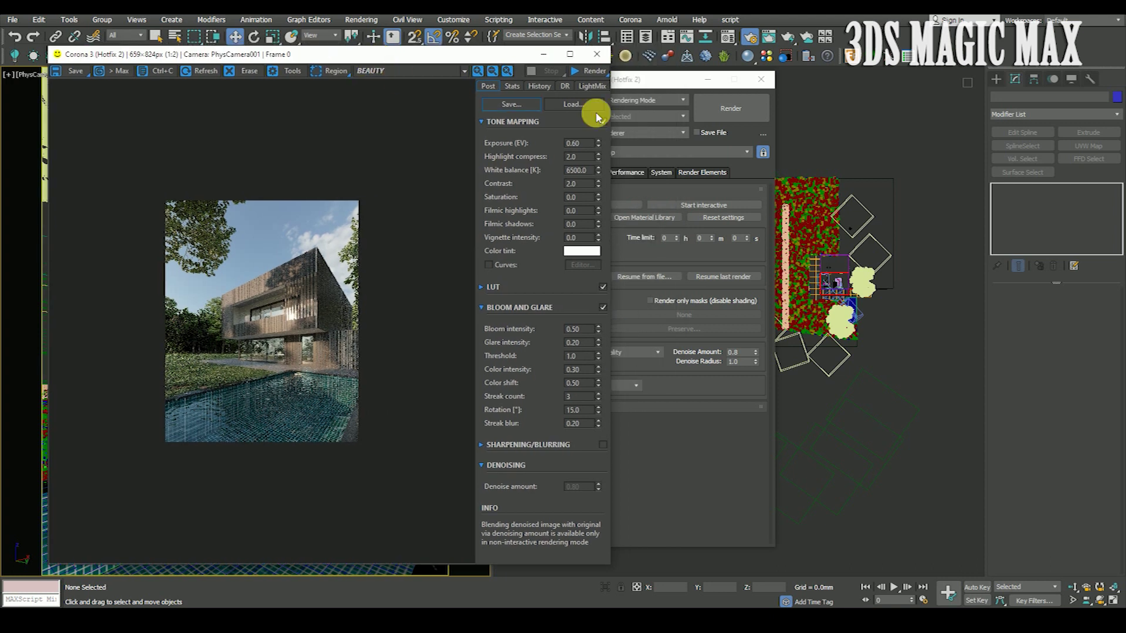
left_click_drag(628, 78, 767, 63)
left_click_drag(450, 59, 447, 57)
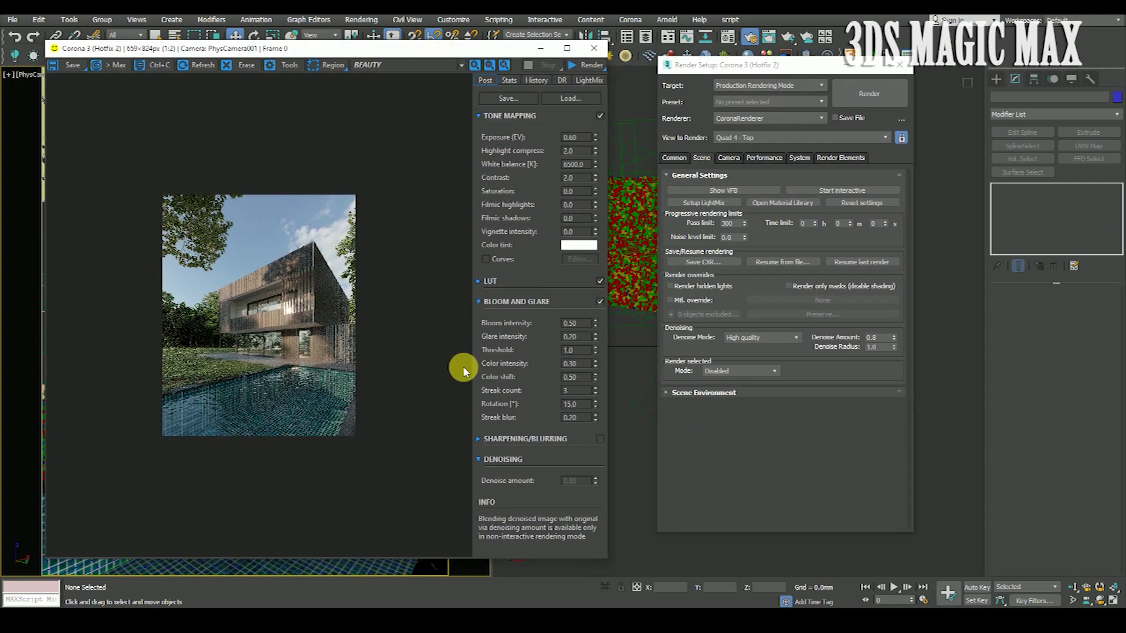
left_click(869, 93)
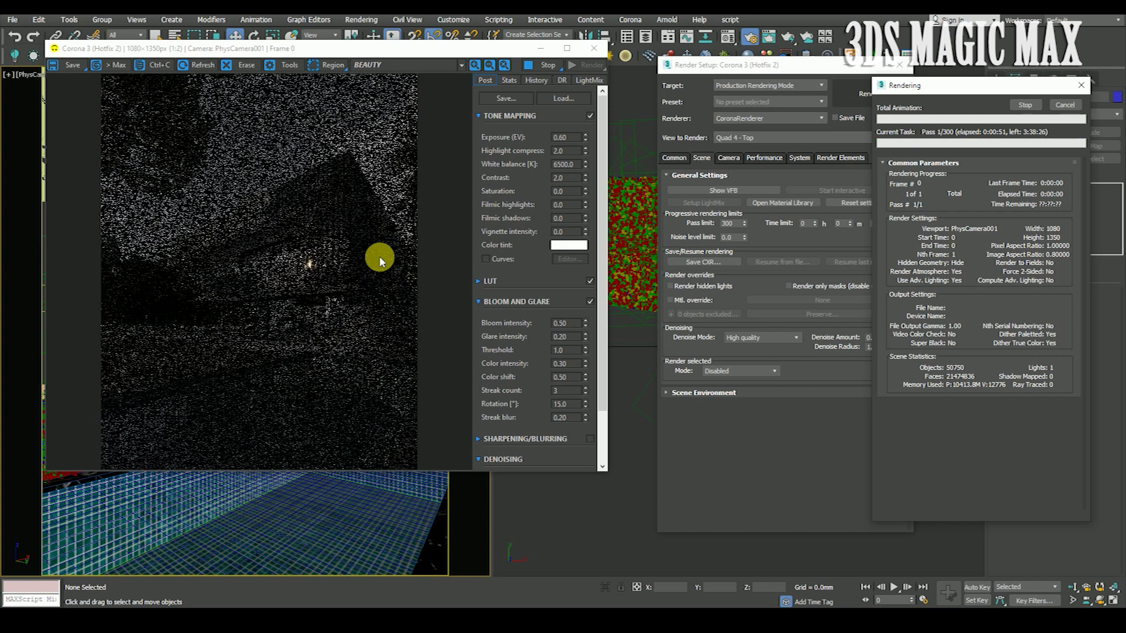
Enlarge and maximize the frame buffer window to watch the final render progress.
left_click_drag(607, 471, 618, 525)
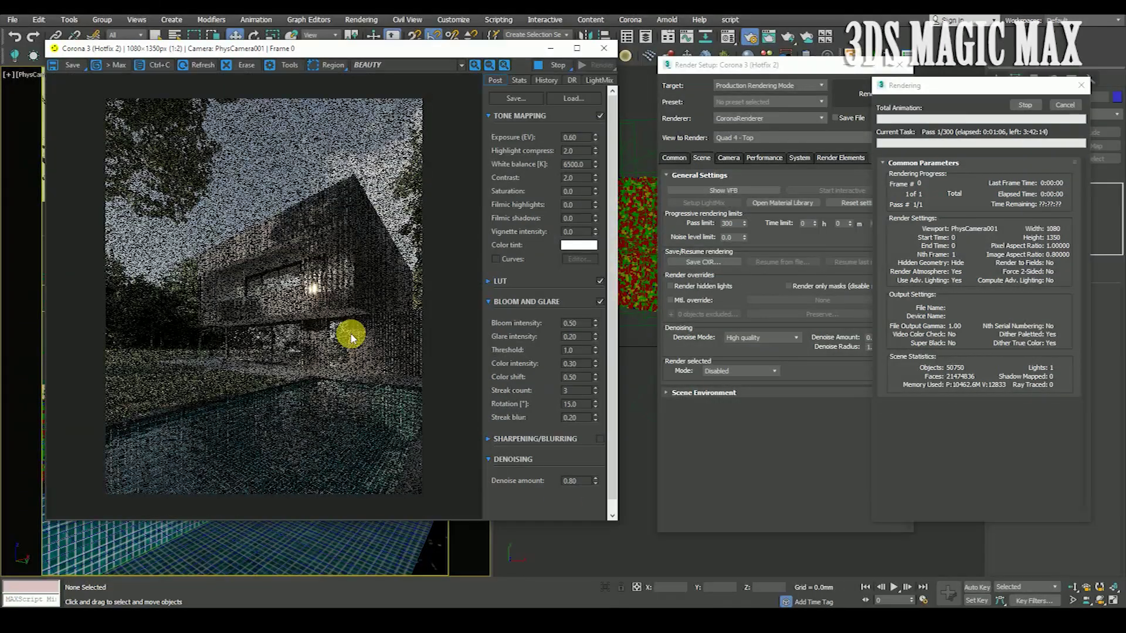
left_click_drag(352, 48, 366, 57)
left_click(591, 57)
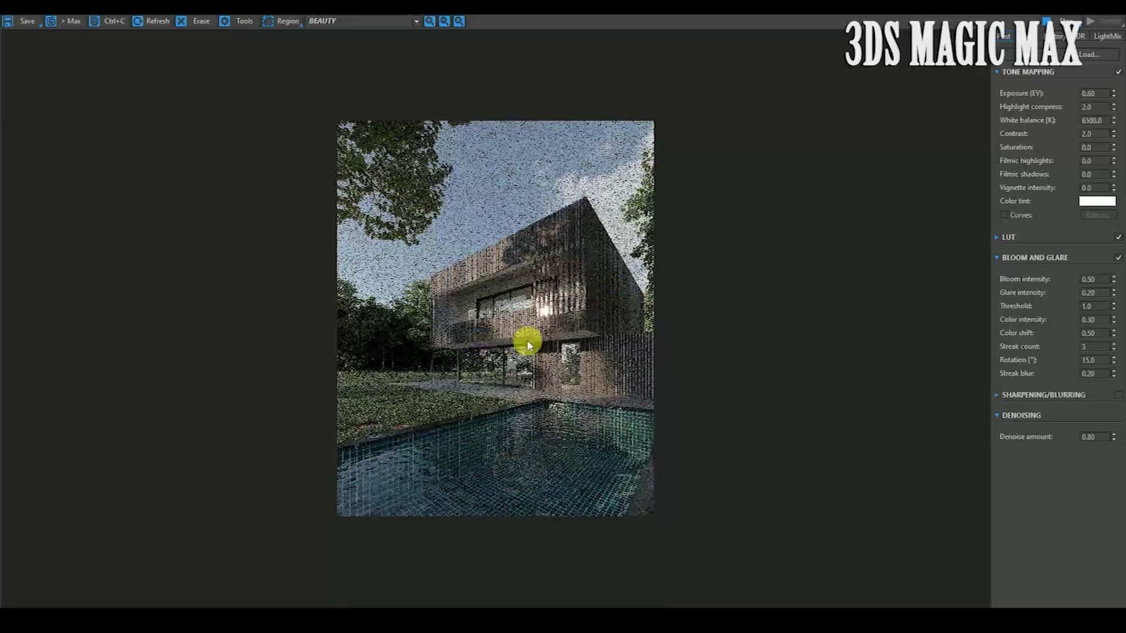